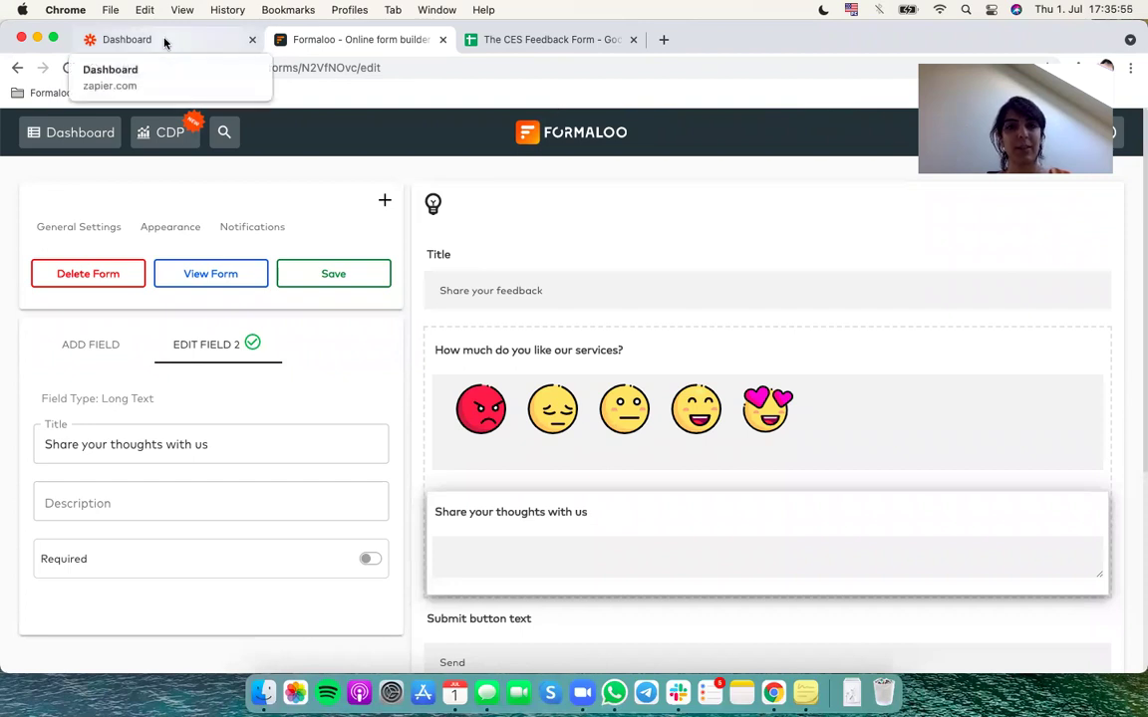
# Step: Switch from the Formaloo form editor to the Zapier dashboard
pyautogui.click(165, 42)
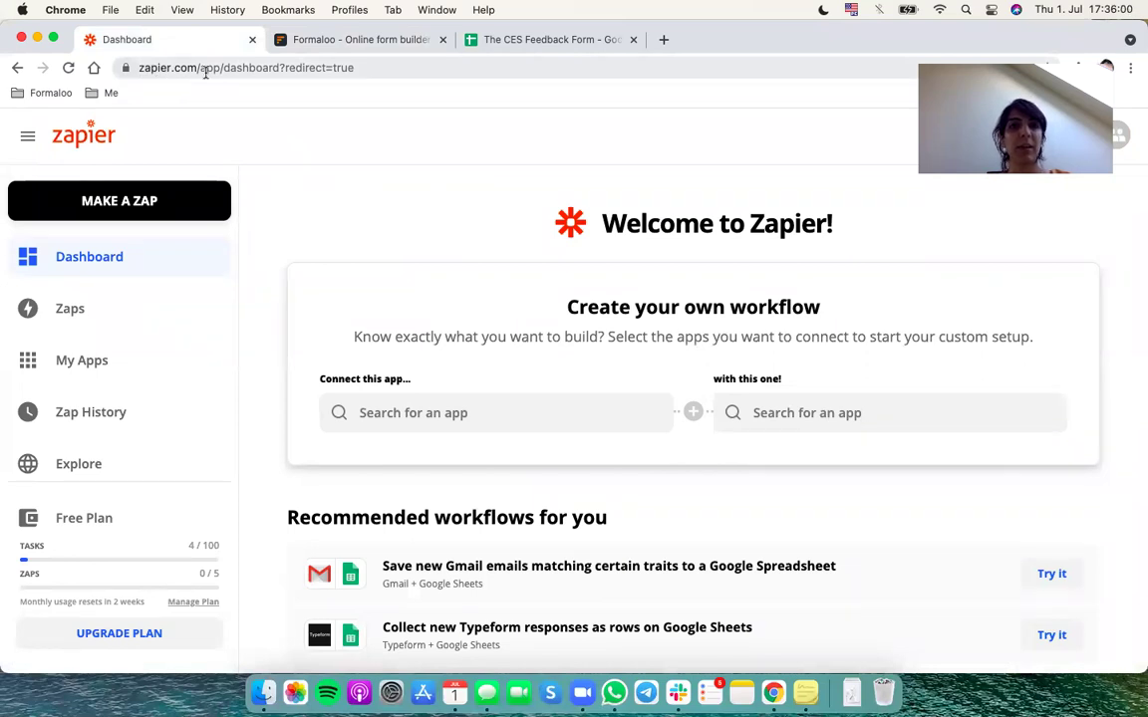
# Step: Start a new zap, save the Formaloo feedback form, and show The CES Feedback Form sheet
pyautogui.click(132, 202)
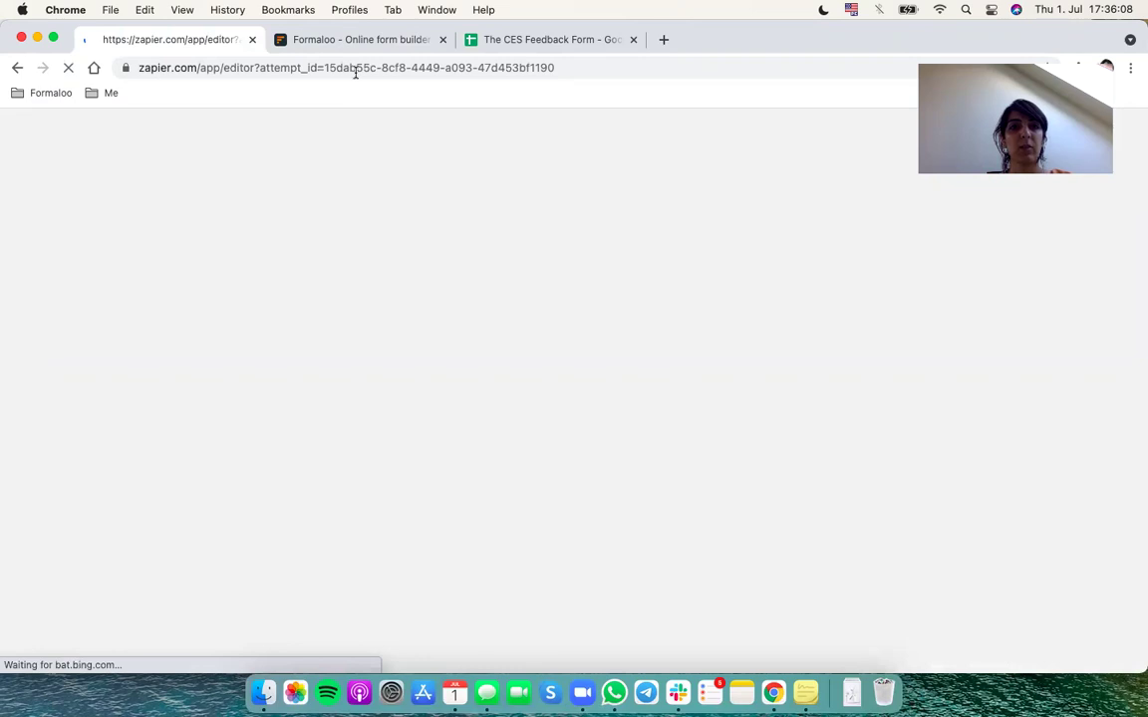
pyautogui.click(359, 40)
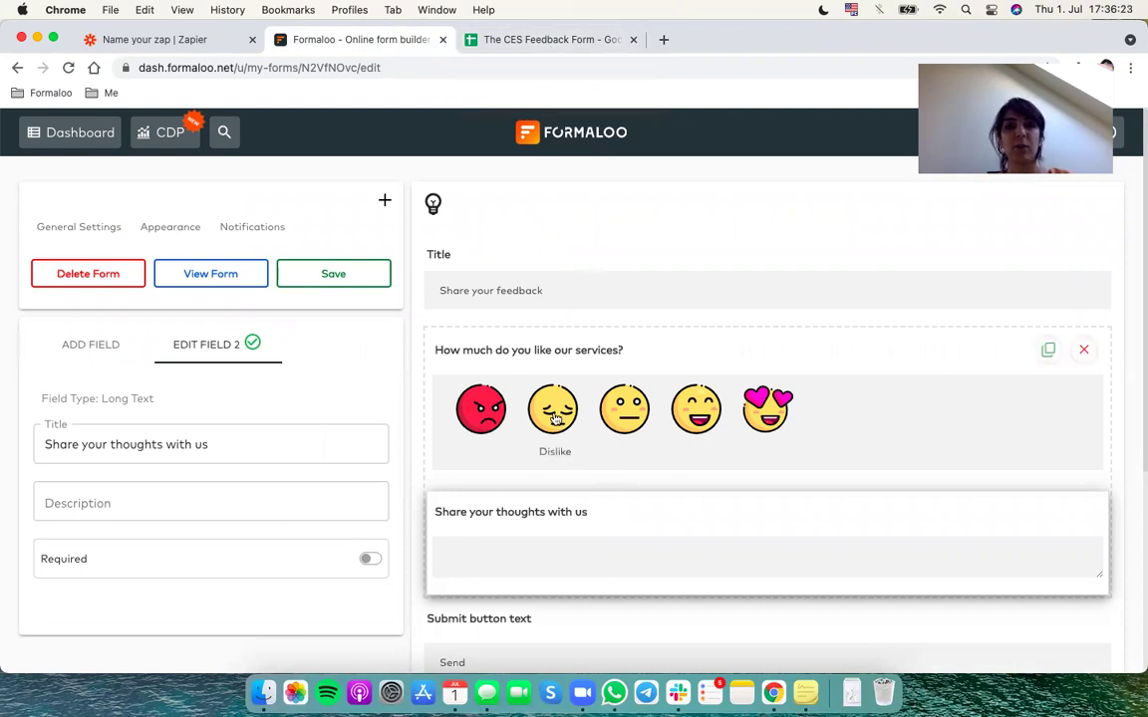
pyautogui.click(350, 271)
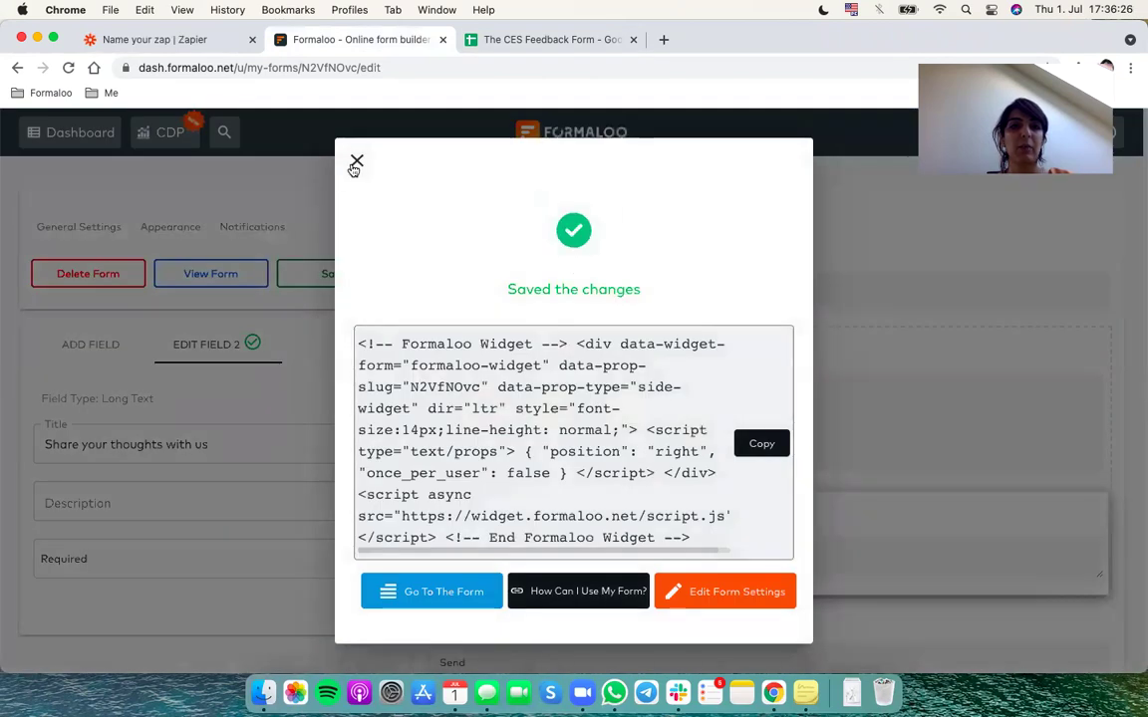
pyautogui.click(356, 162)
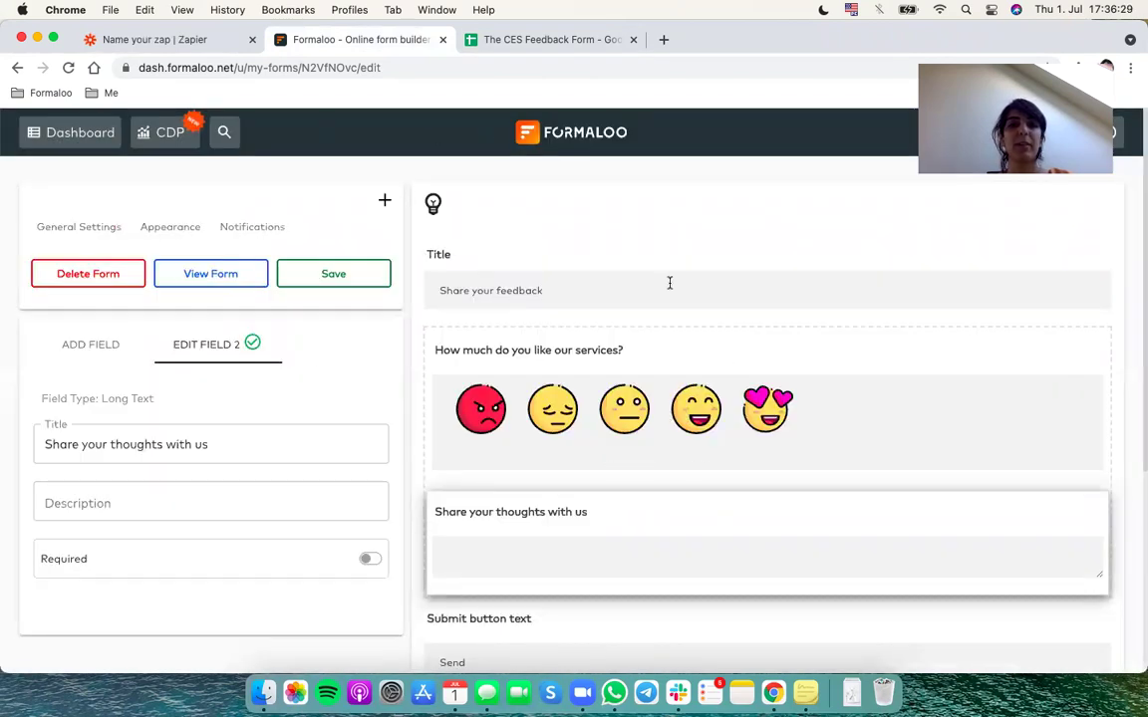
pyautogui.click(554, 44)
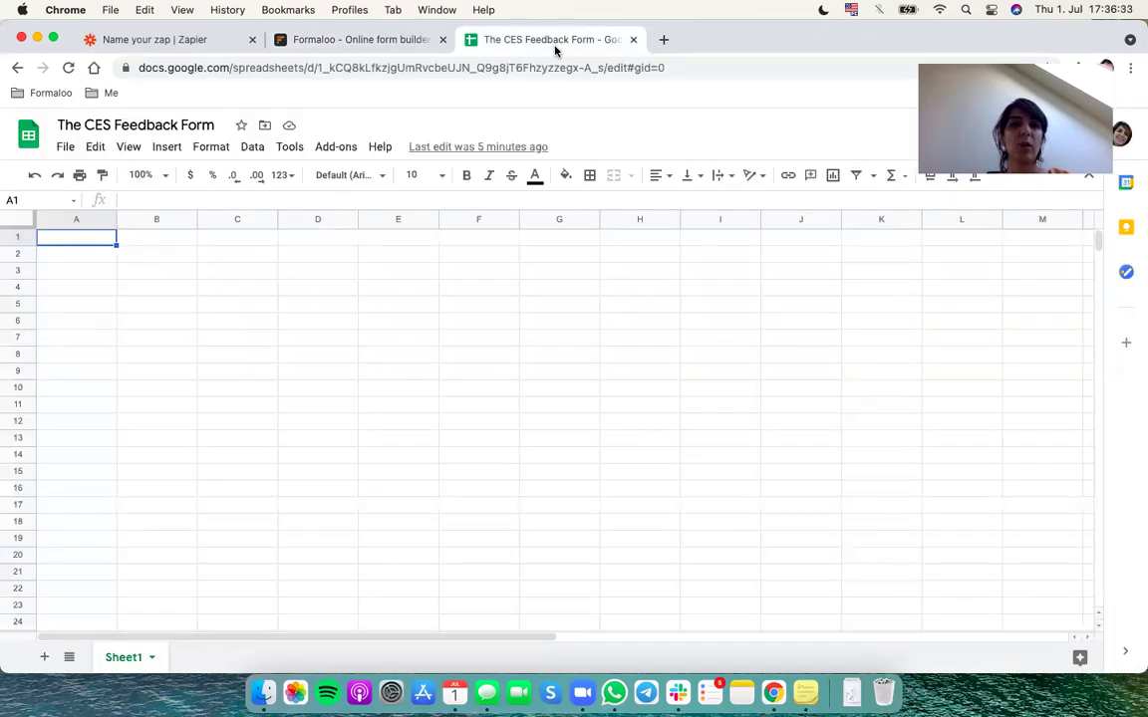
# Step: Rename the new zap to 'New row to GSheet'
pyautogui.click(183, 37)
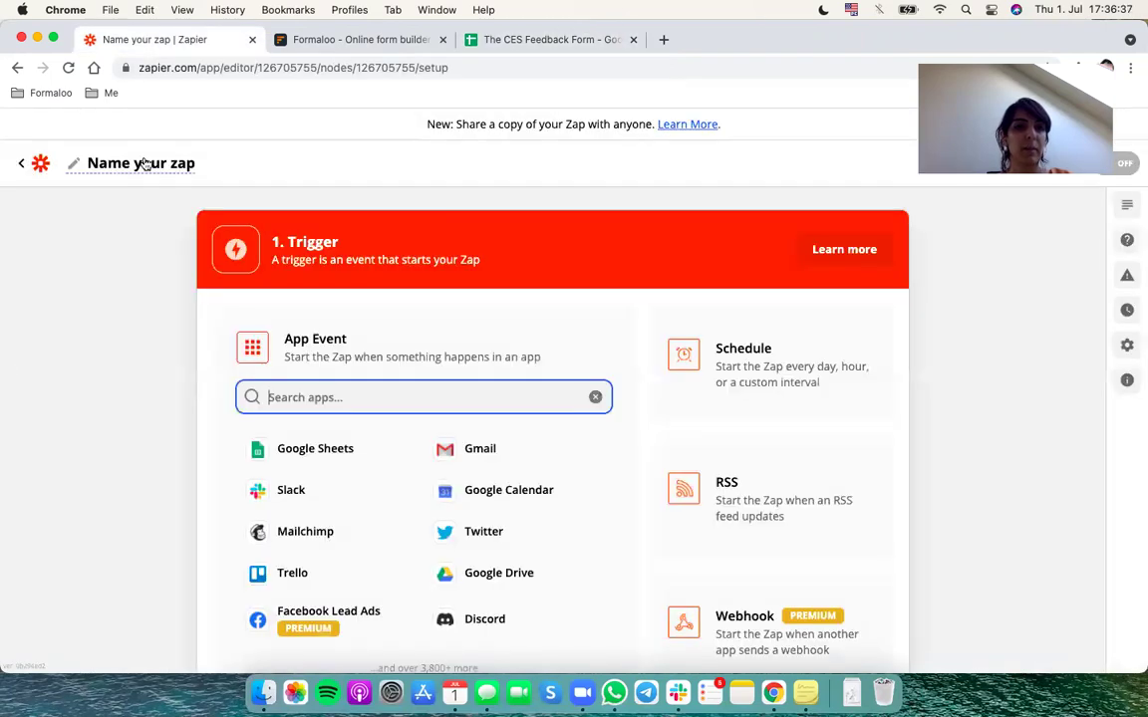
pyautogui.click(146, 163)
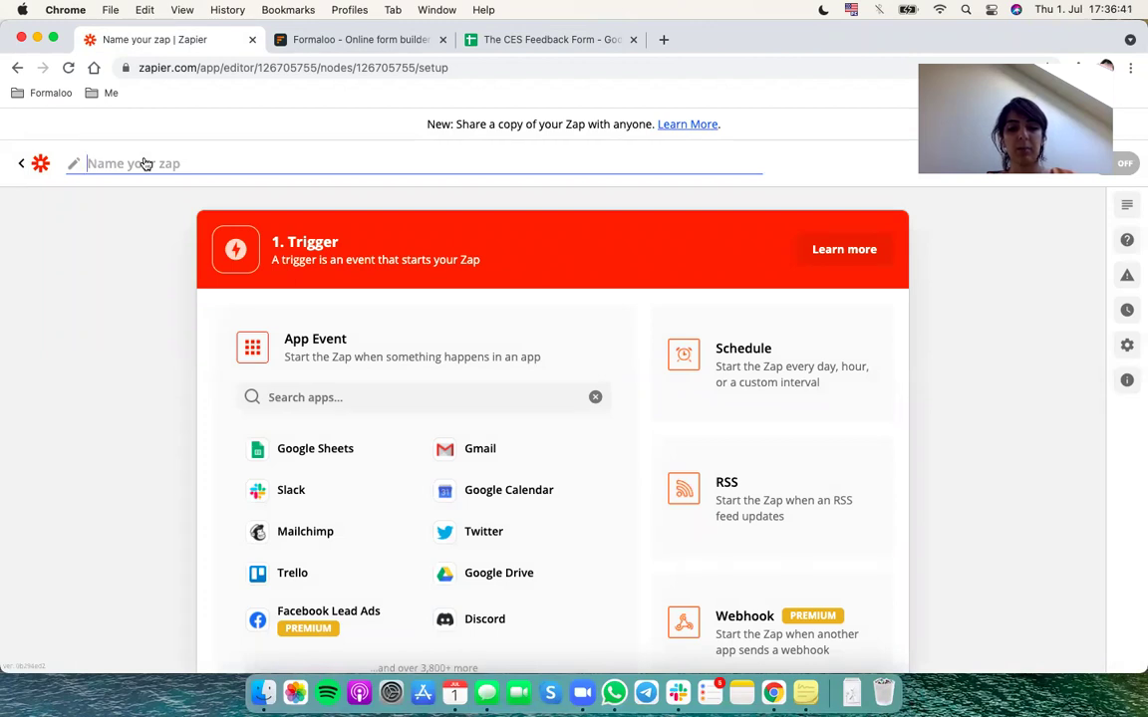
pyautogui.write('New')
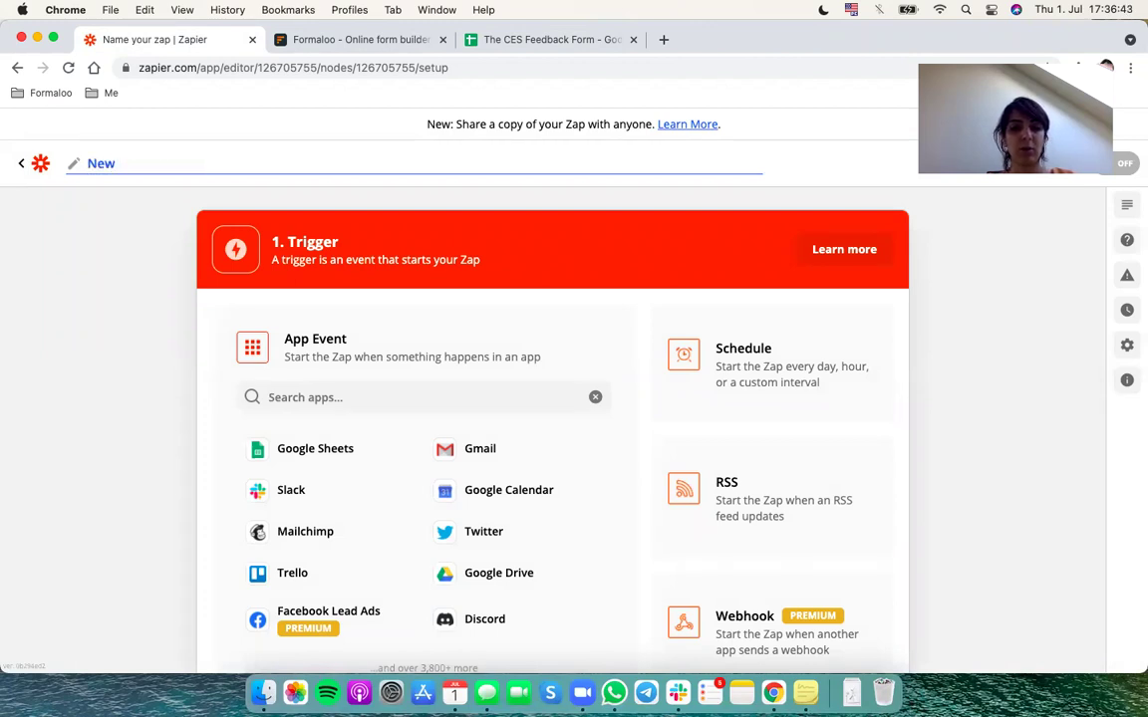
pyautogui.write(' row to')
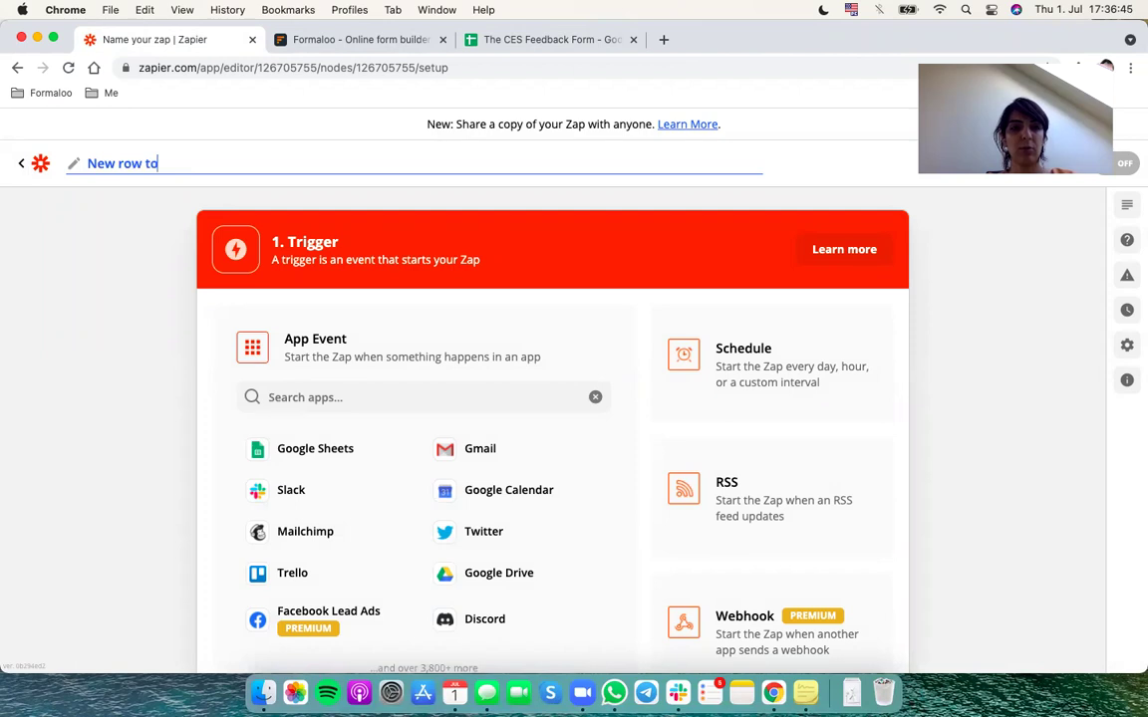
pyautogui.write(' GSheet')
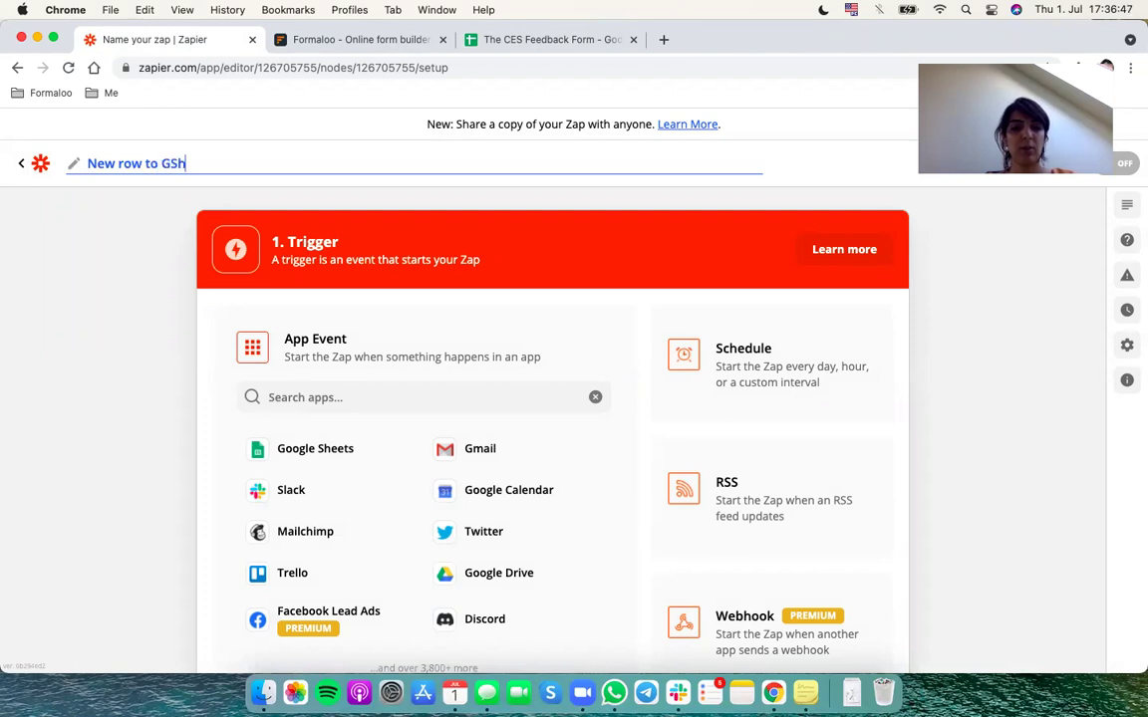
pyautogui.click(150, 224)
# Step: Search for 'formaloo' and choose Formaloo as the trigger app
pyautogui.click(367, 400)
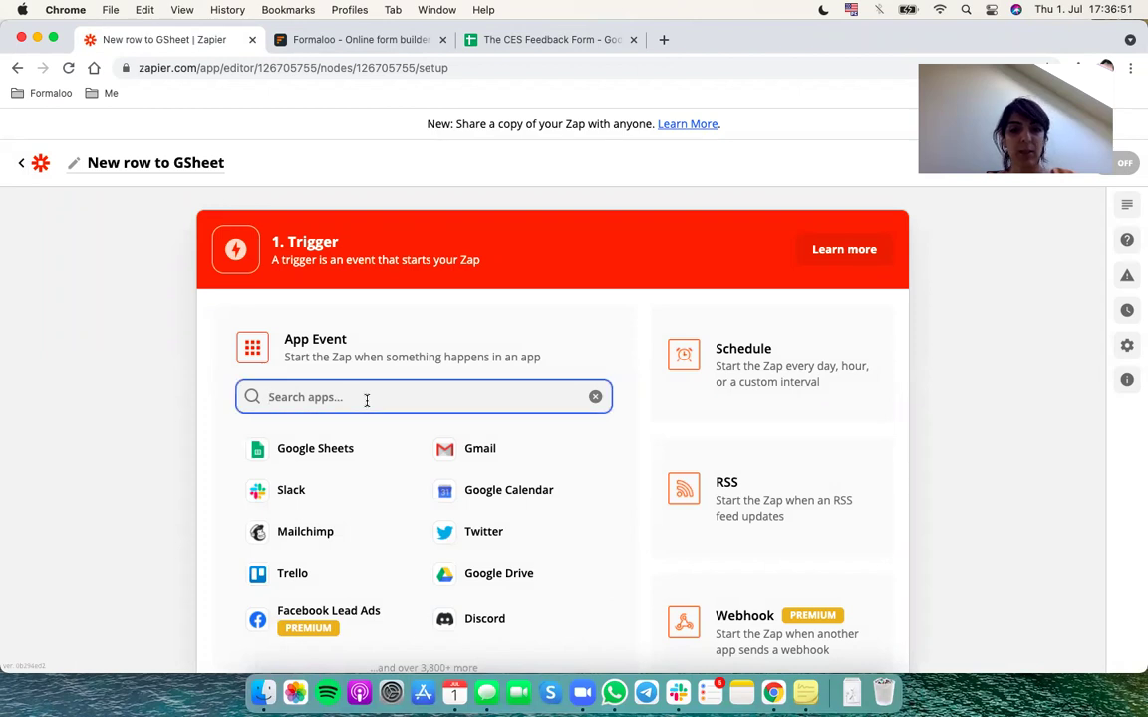
pyautogui.write('formaloo')
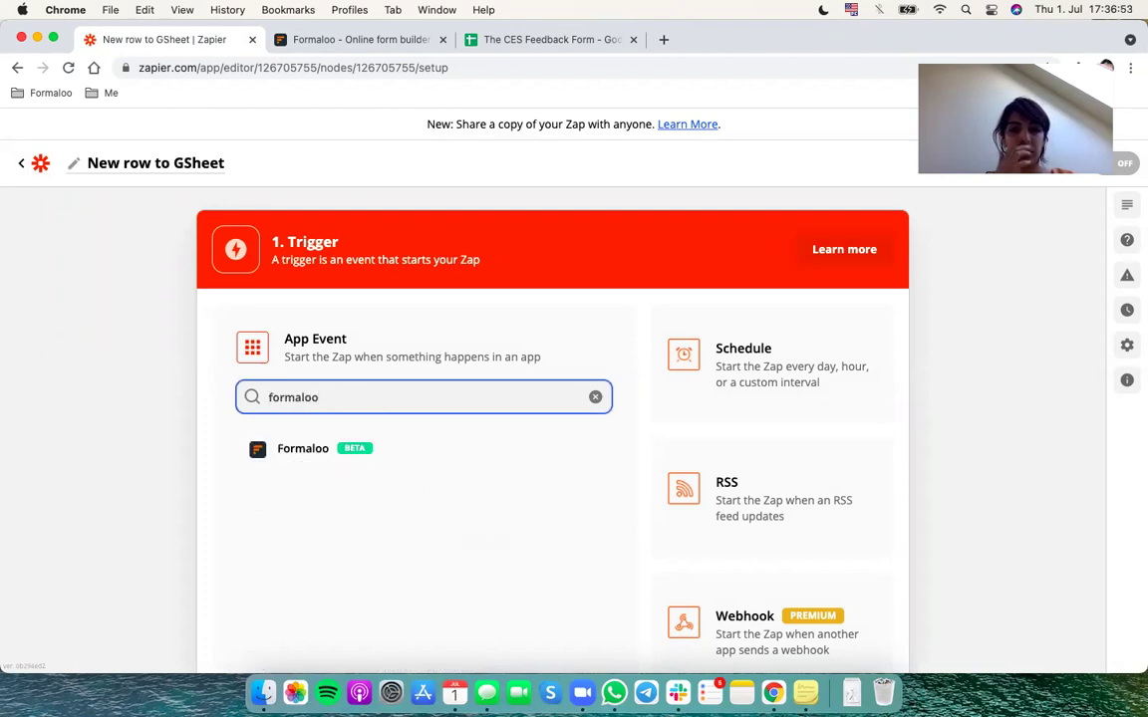
pyautogui.click(304, 454)
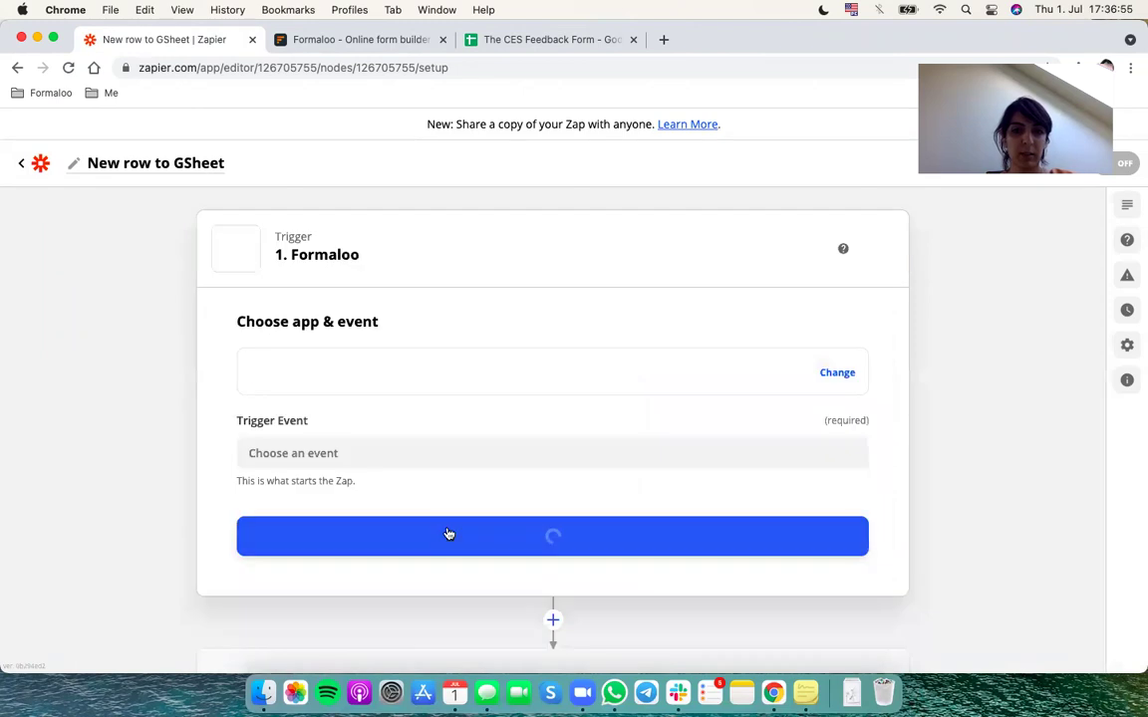
# Step: Set the Formaloo trigger event to New Form Entry and continue to the account step
pyautogui.click(483, 449)
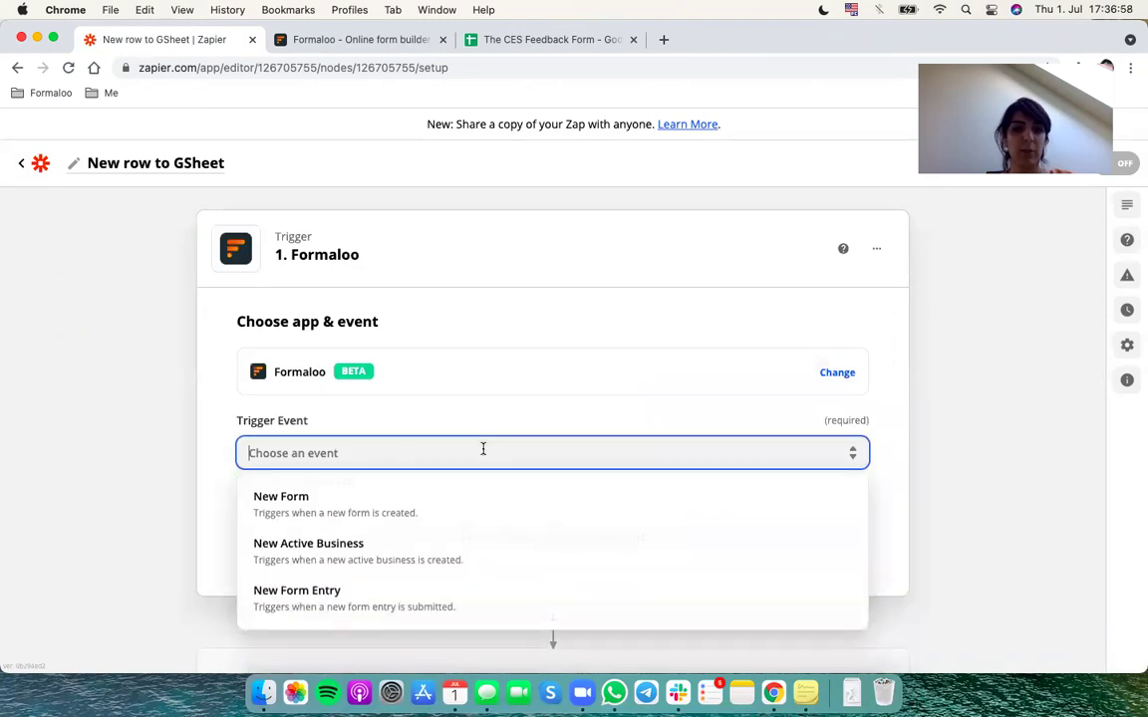
pyautogui.click(291, 603)
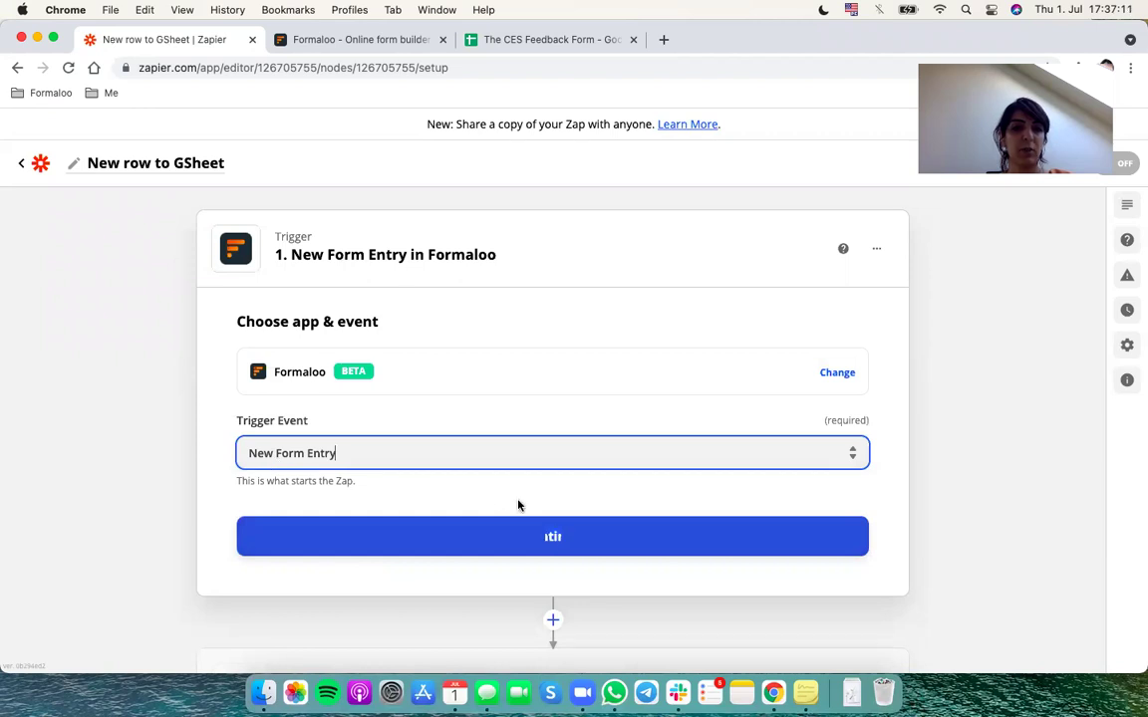
pyautogui.click(565, 535)
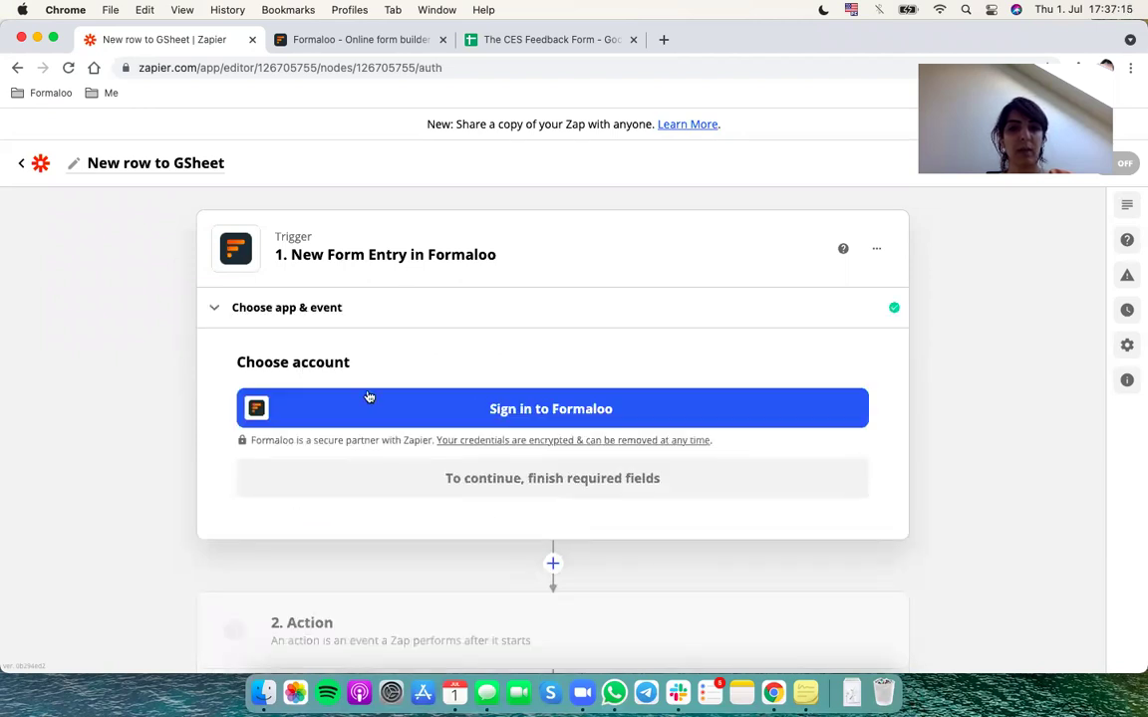
# Step: Begin connecting a Formaloo account with the Formaloo.Net endpoint, then open the Formaloo CDP panel
pyautogui.click(543, 411)
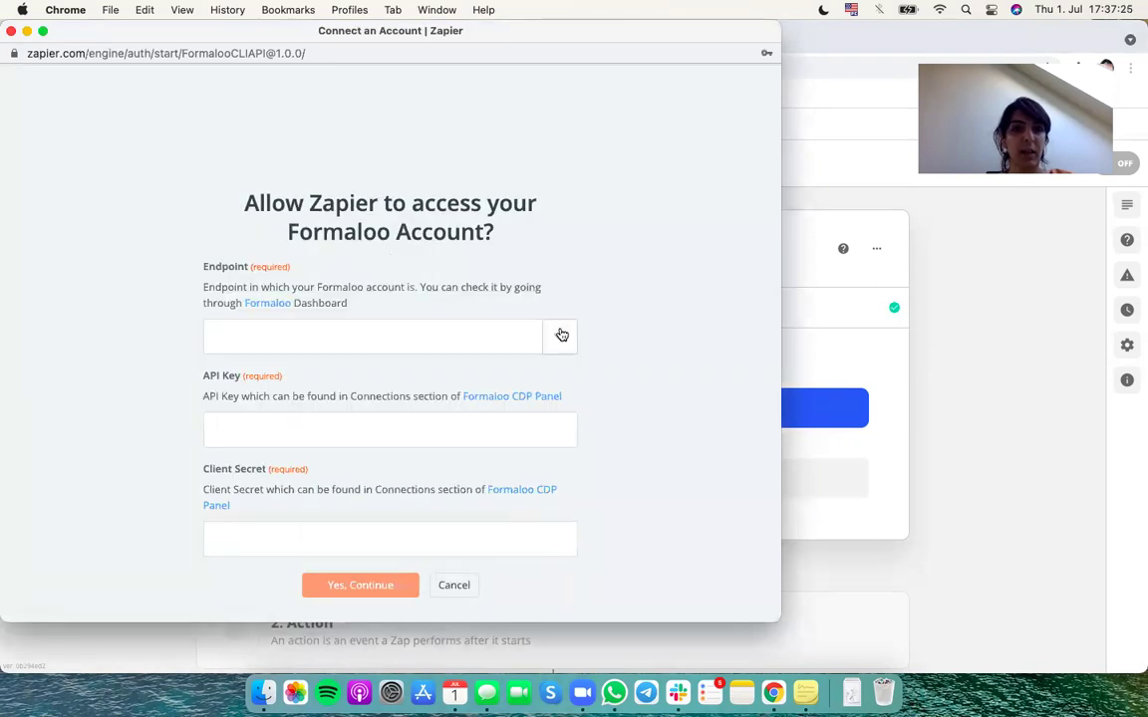
pyautogui.click(560, 334)
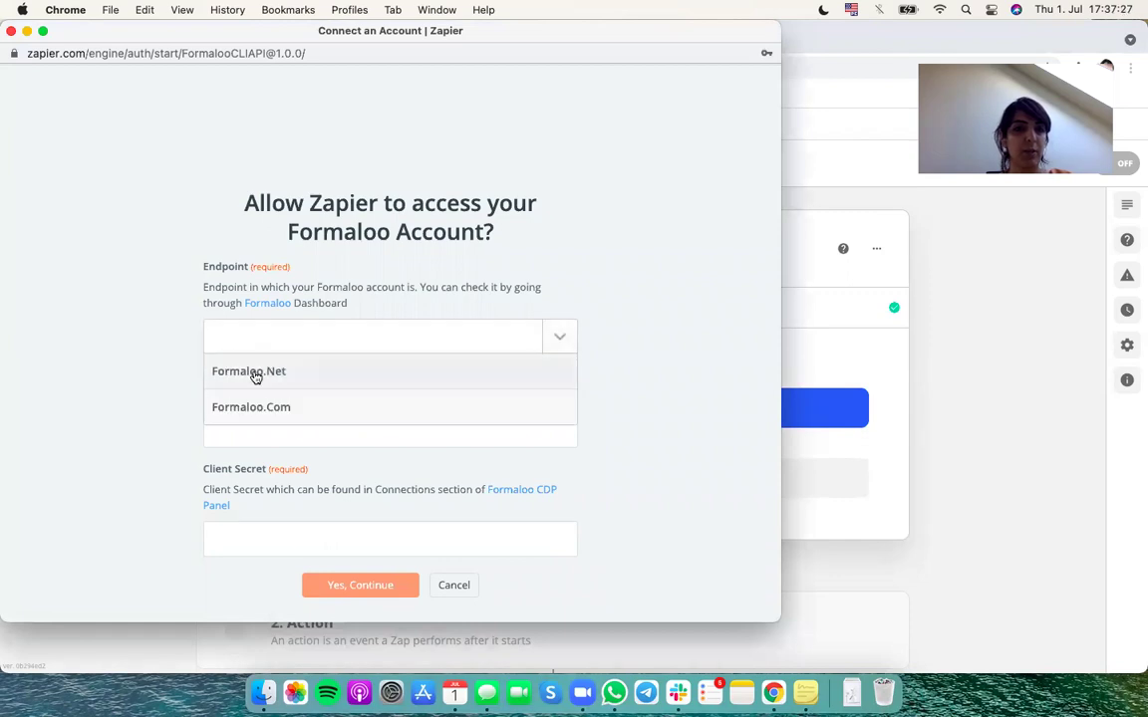
pyautogui.click(256, 376)
pyautogui.click(298, 426)
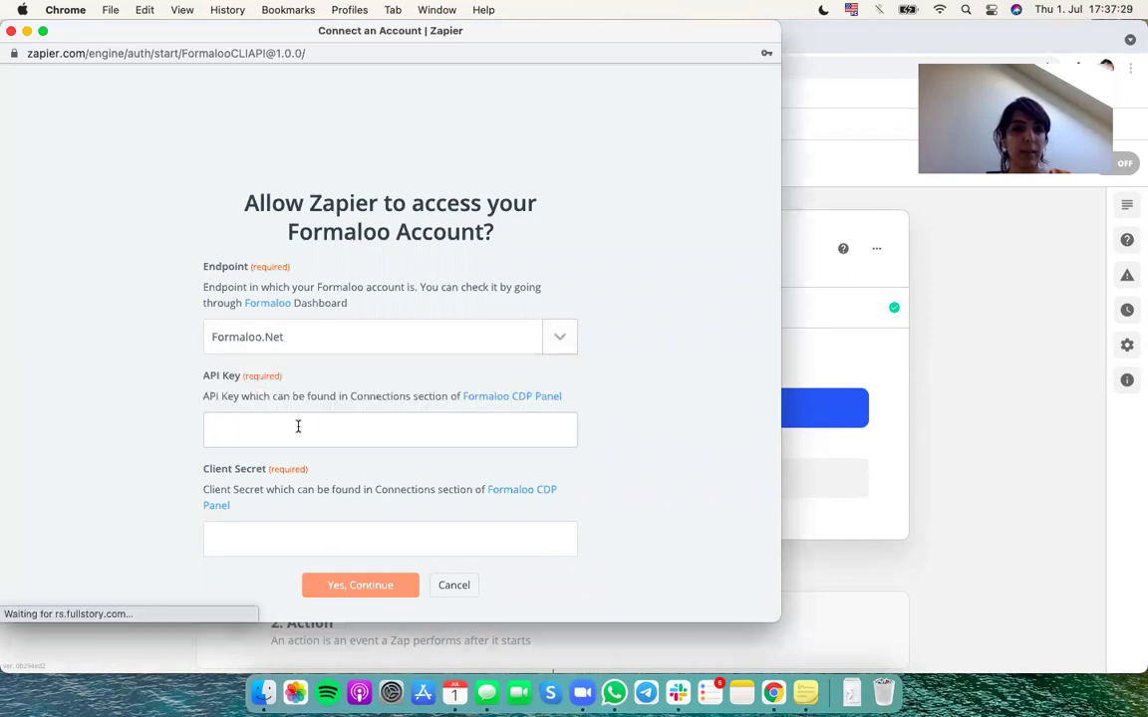
pyautogui.click(528, 400)
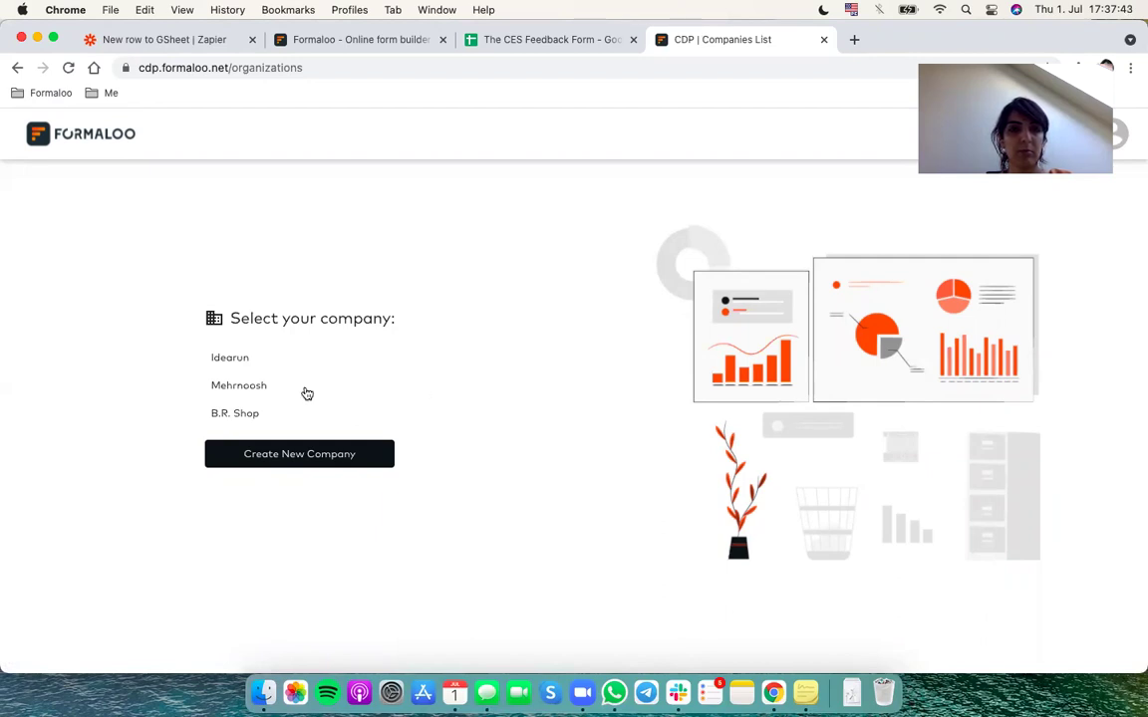
# Step: Copy the Formaloo connection's API key from CDP Connections and return to Zapier
pyautogui.click(224, 386)
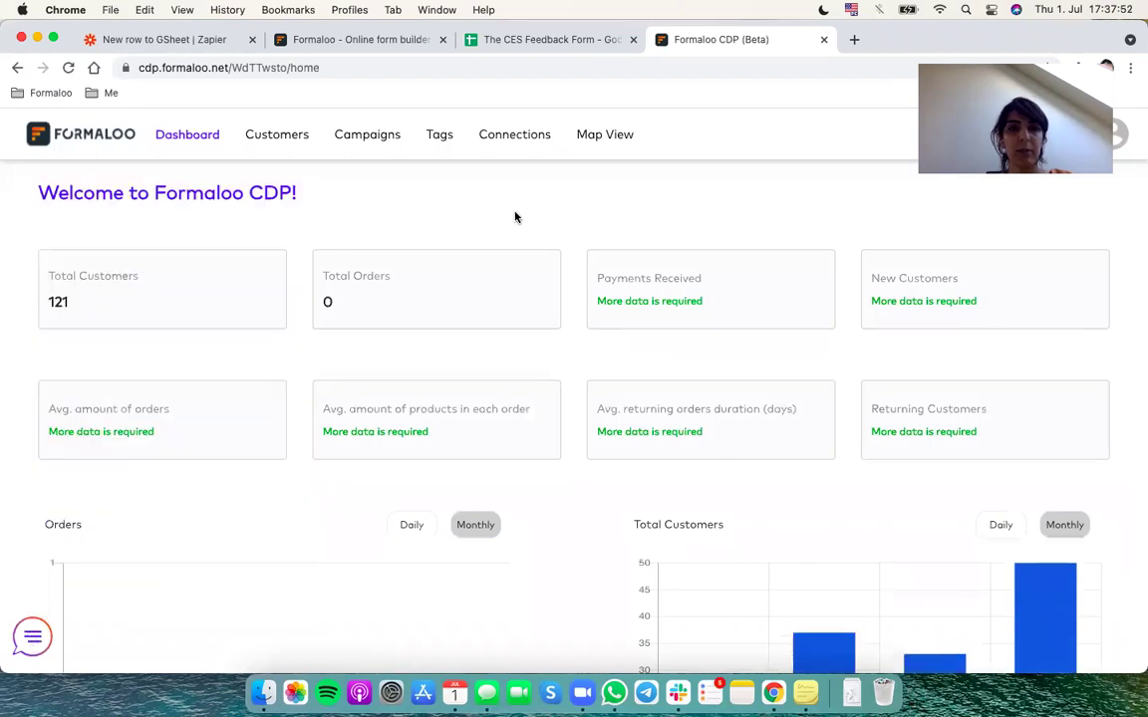
pyautogui.click(516, 137)
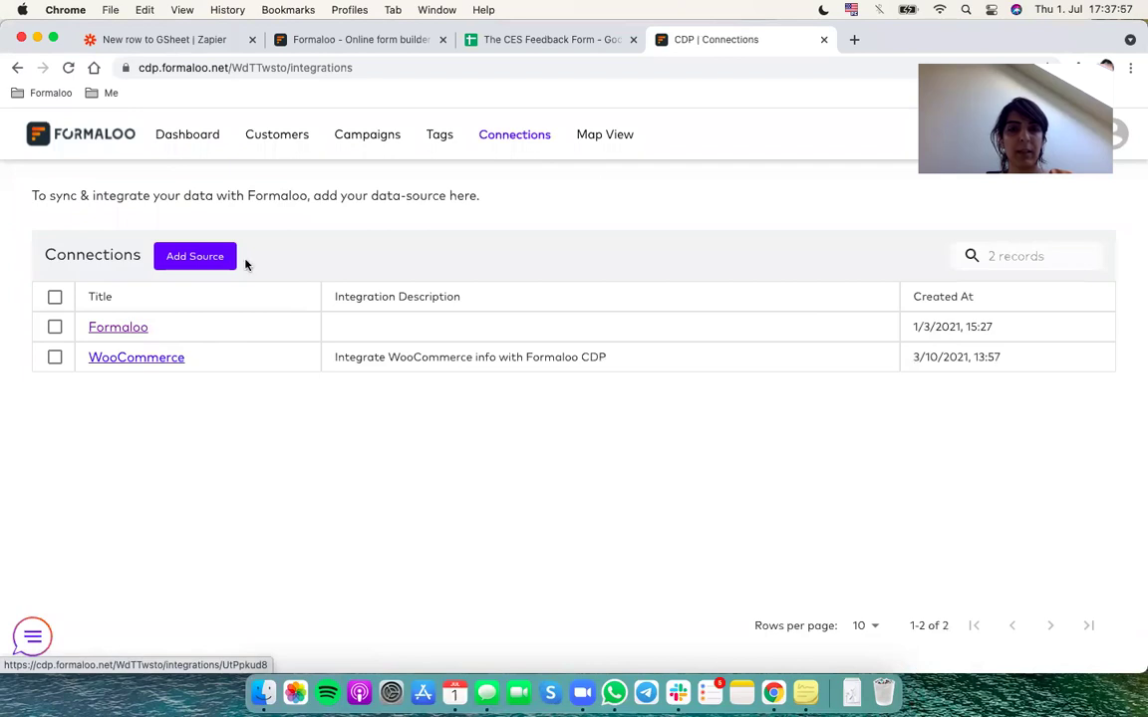
pyautogui.click(125, 331)
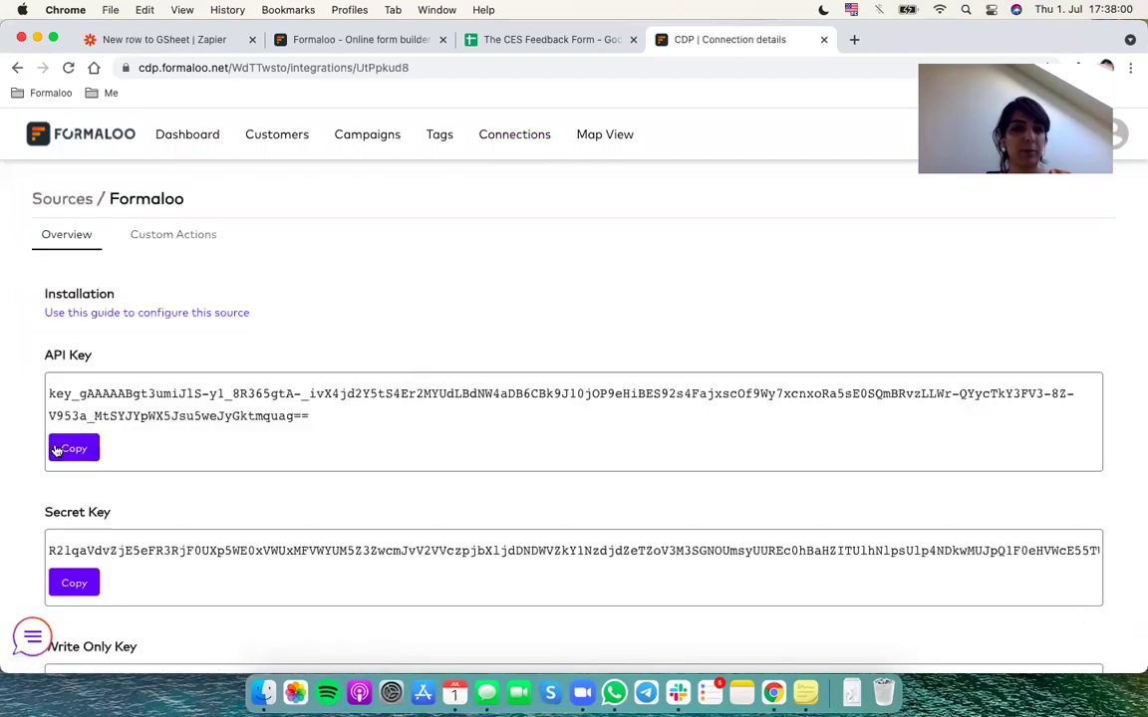
pyautogui.click(60, 449)
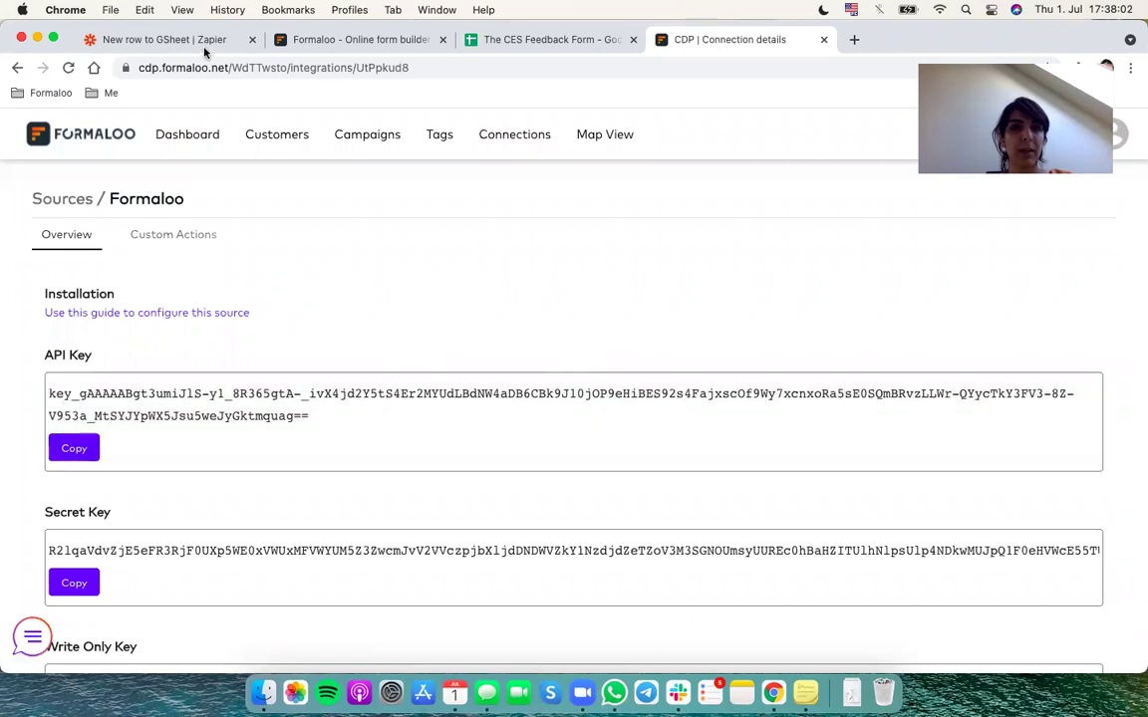
pyautogui.click(189, 41)
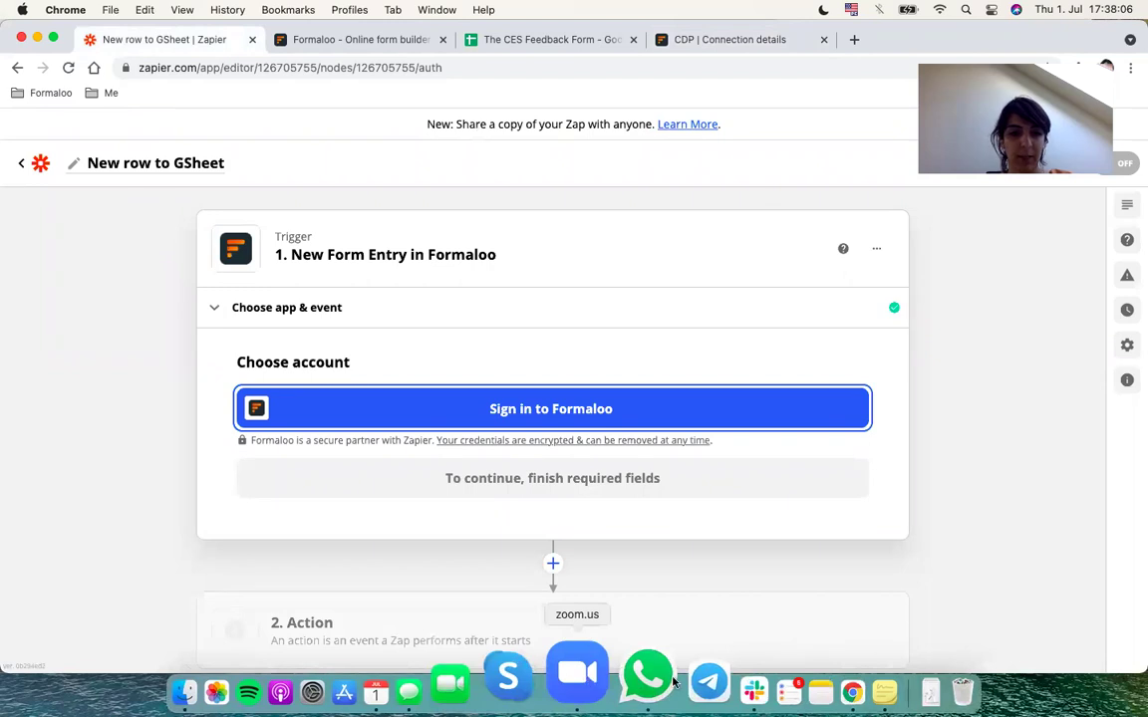
# Step: Paste the copied API key into the Formaloo account connection window's API Key field
pyautogui.rightClick(783, 694)
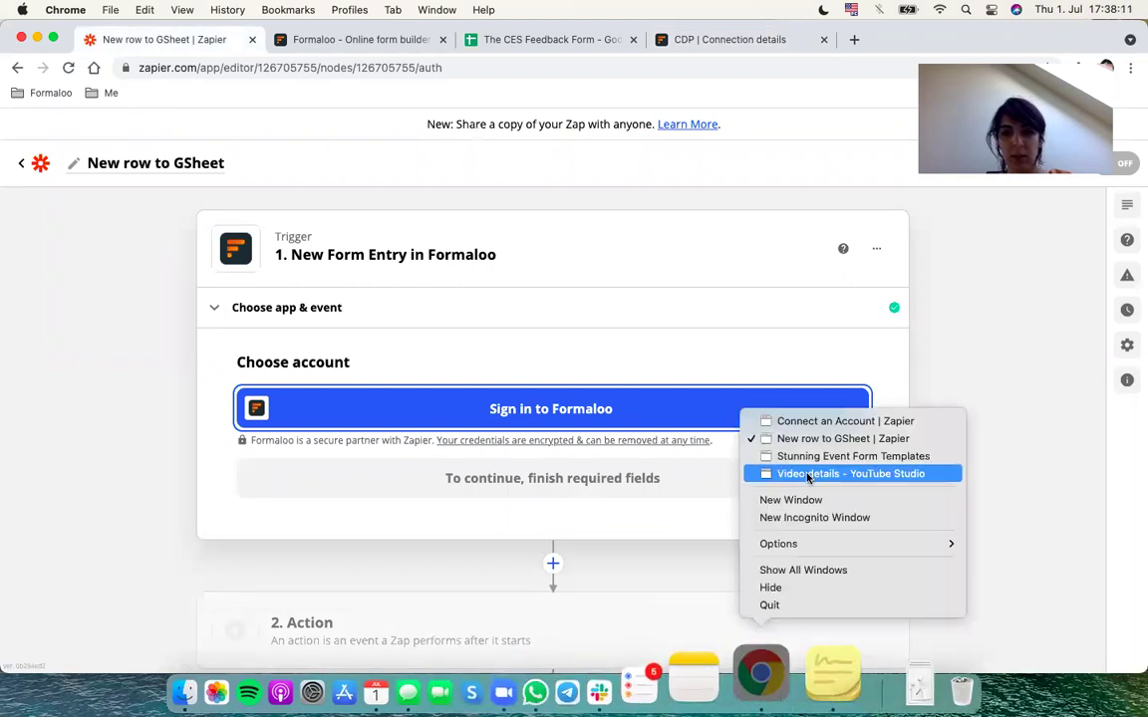
pyautogui.click(800, 422)
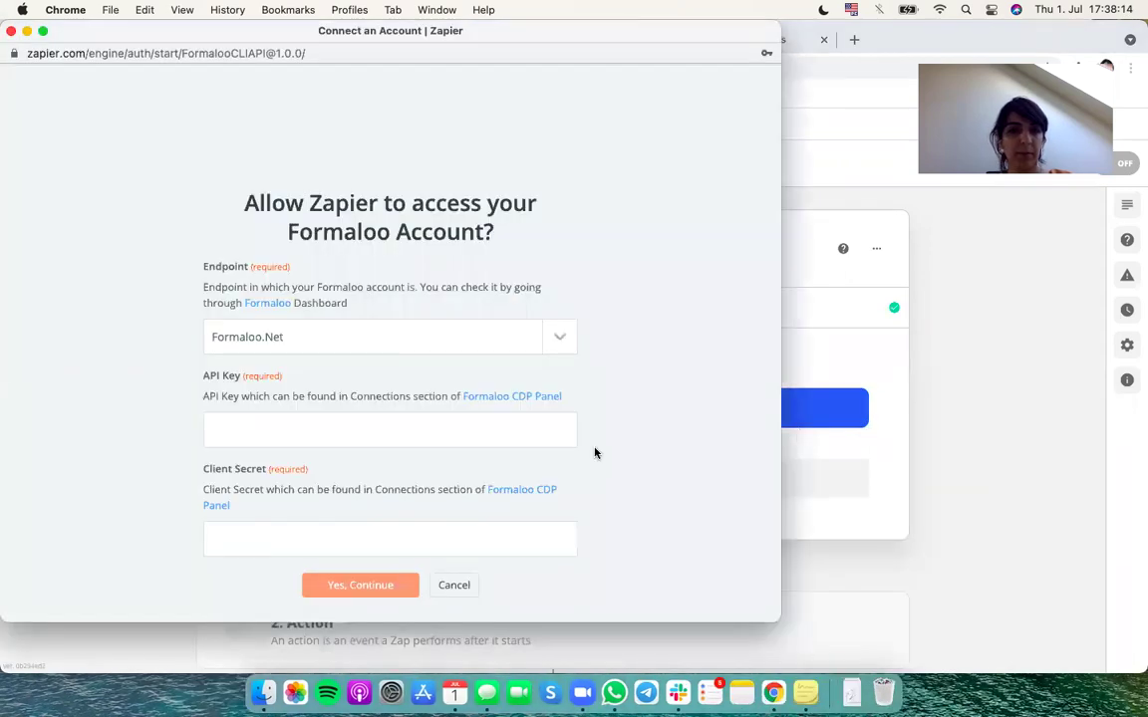
pyautogui.click(338, 432)
pyautogui.press('super+v')
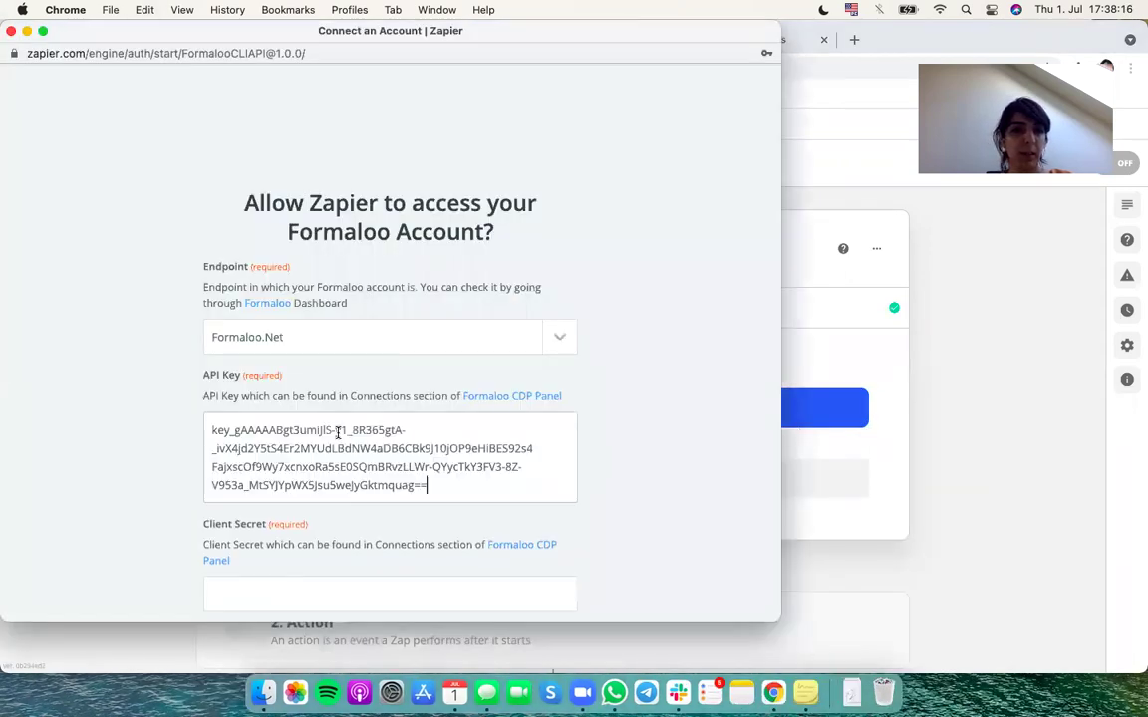
pyautogui.click(359, 594)
pyautogui.scroll(-2, 449, 505)
# Step: Copy the CDP Secret Key, paste it as Client Secret, and submit the connection
pyautogui.click(840, 371)
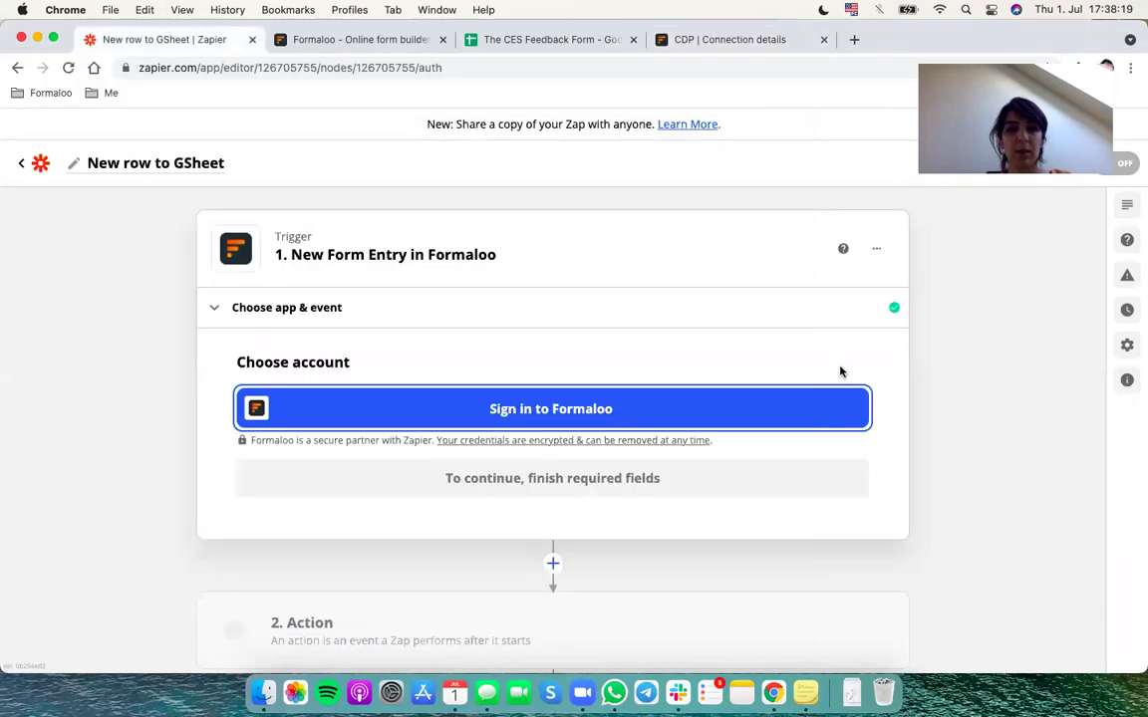
pyautogui.click(748, 48)
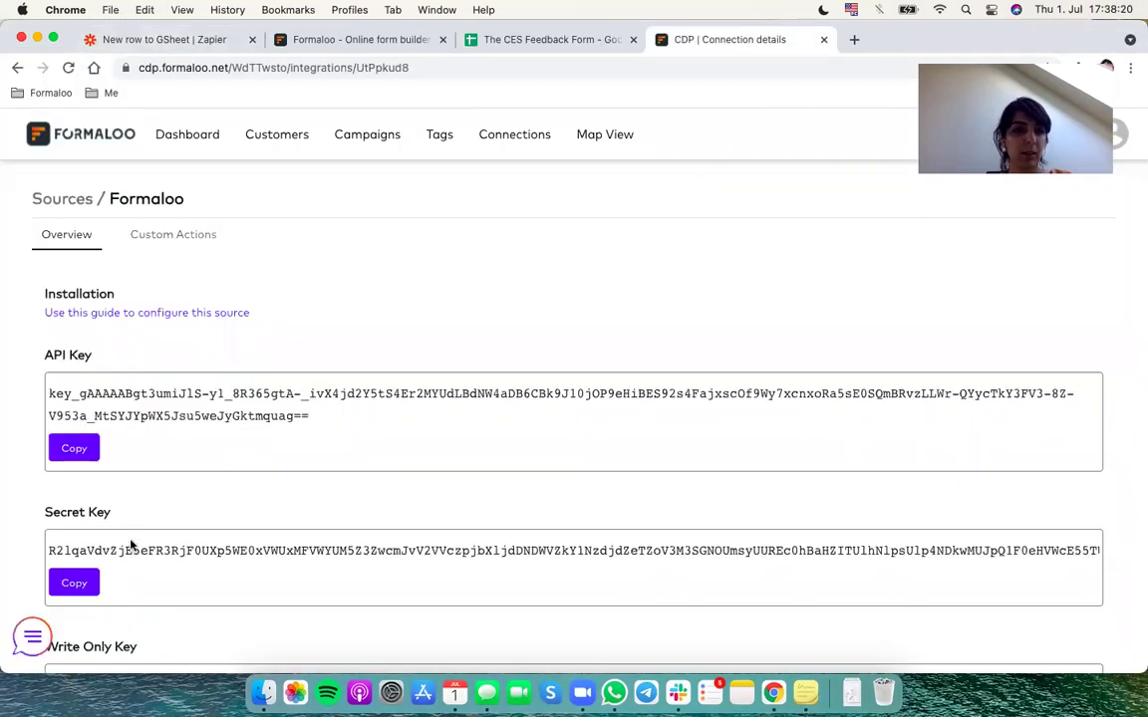
pyautogui.click(72, 582)
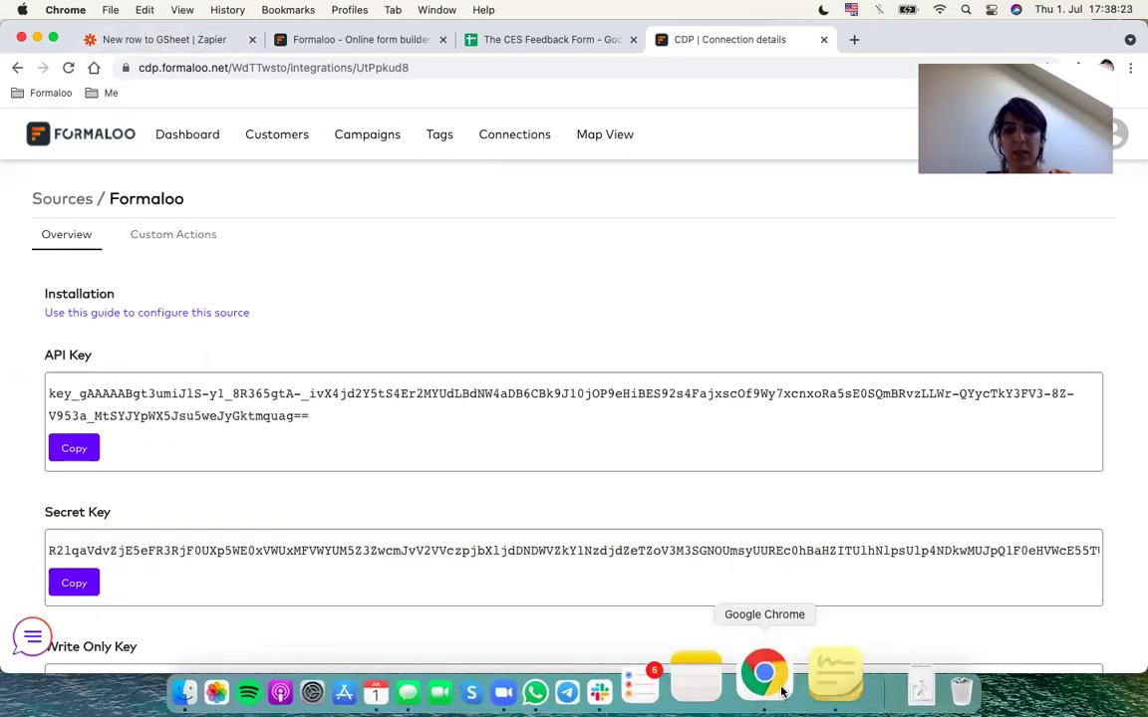
pyautogui.rightClick(764, 677)
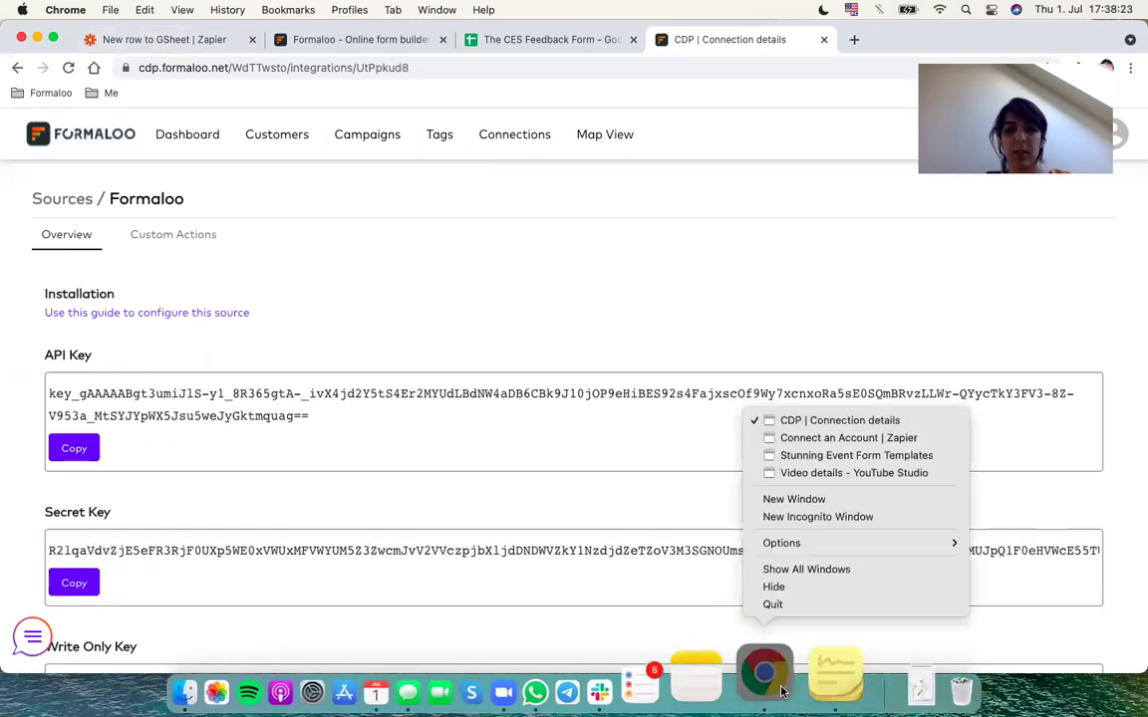
pyautogui.click(794, 444)
pyautogui.click(292, 488)
pyautogui.press('super+v')
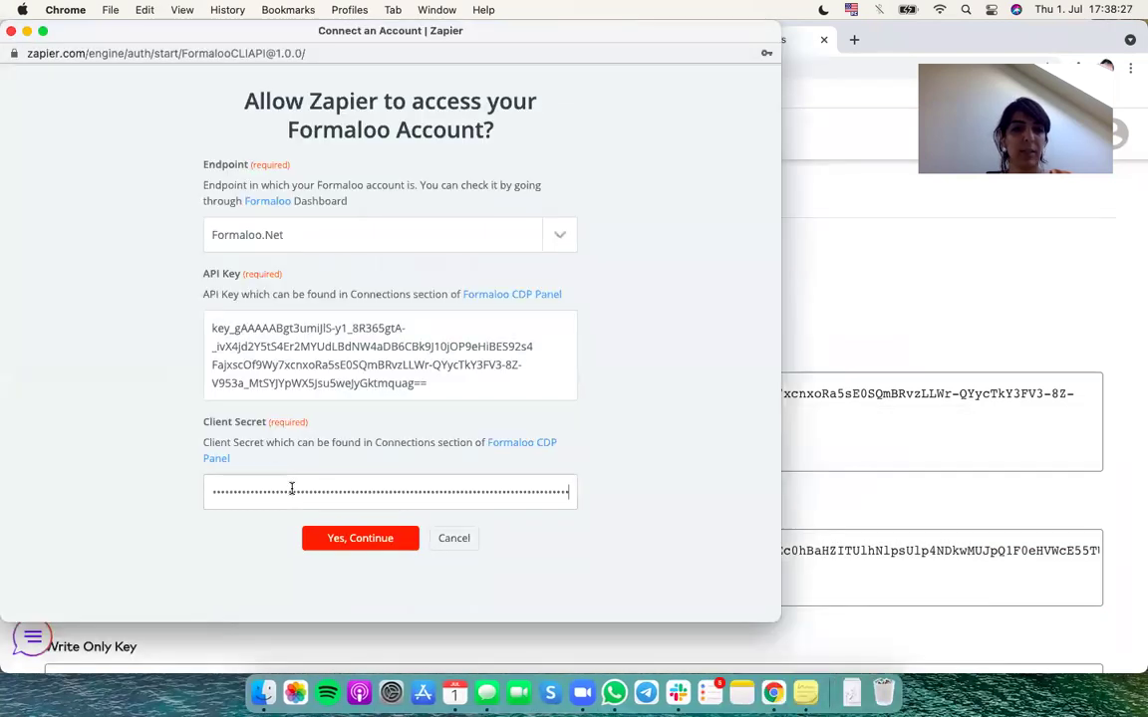
pyautogui.click(363, 539)
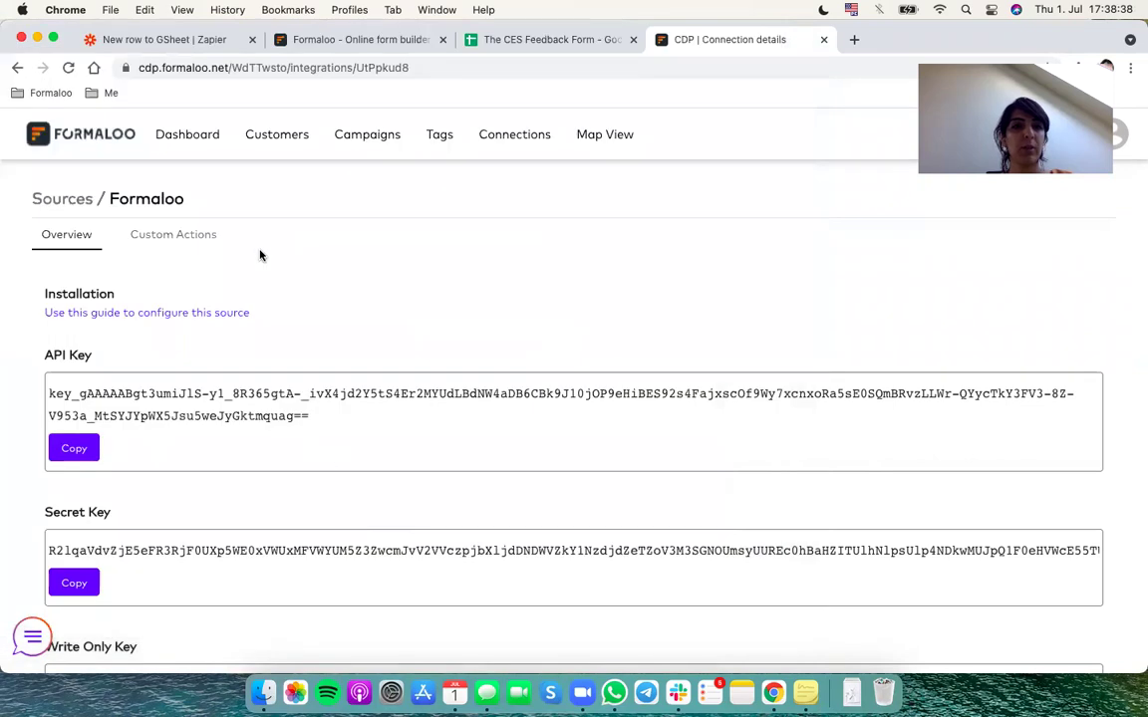
# Step: Confirm the connected Formaloo account, then select the 'Share your feedback' form title in Formaloo
pyautogui.click(172, 36)
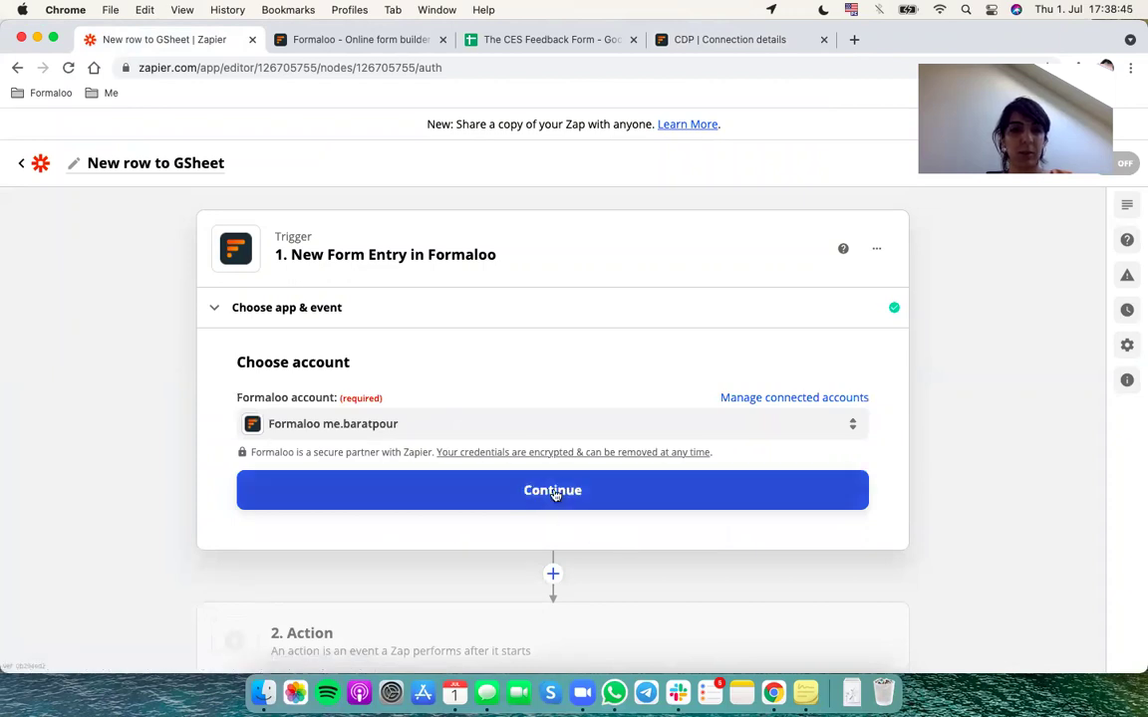
pyautogui.click(555, 492)
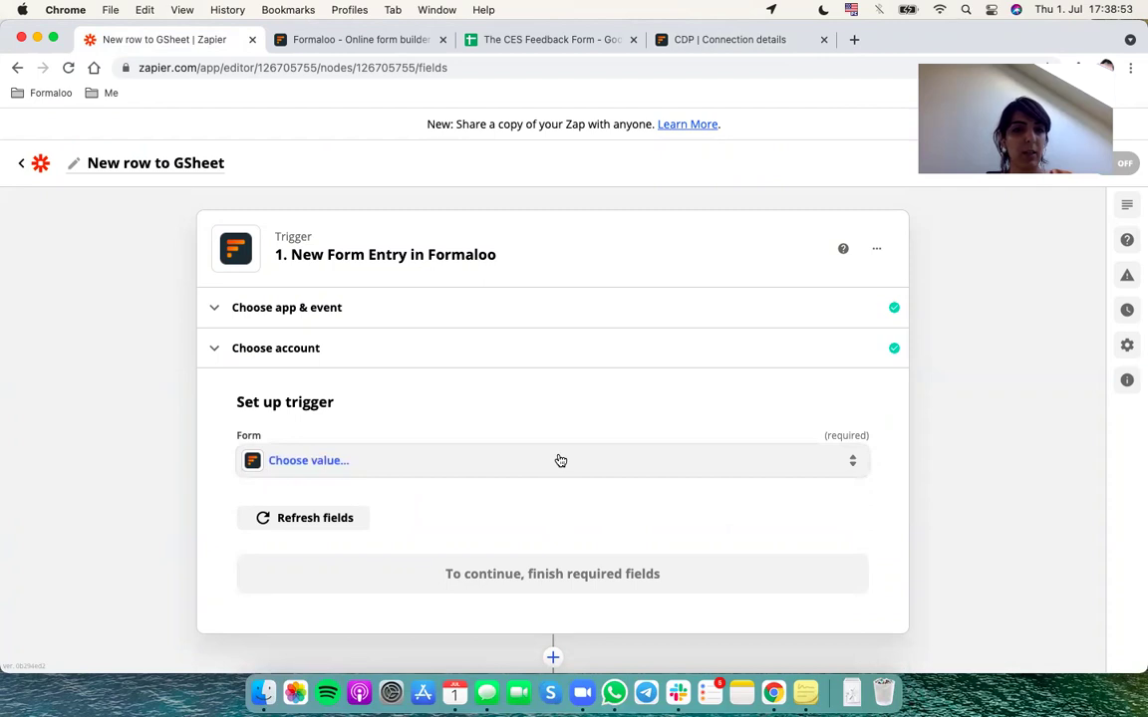
pyautogui.click(560, 460)
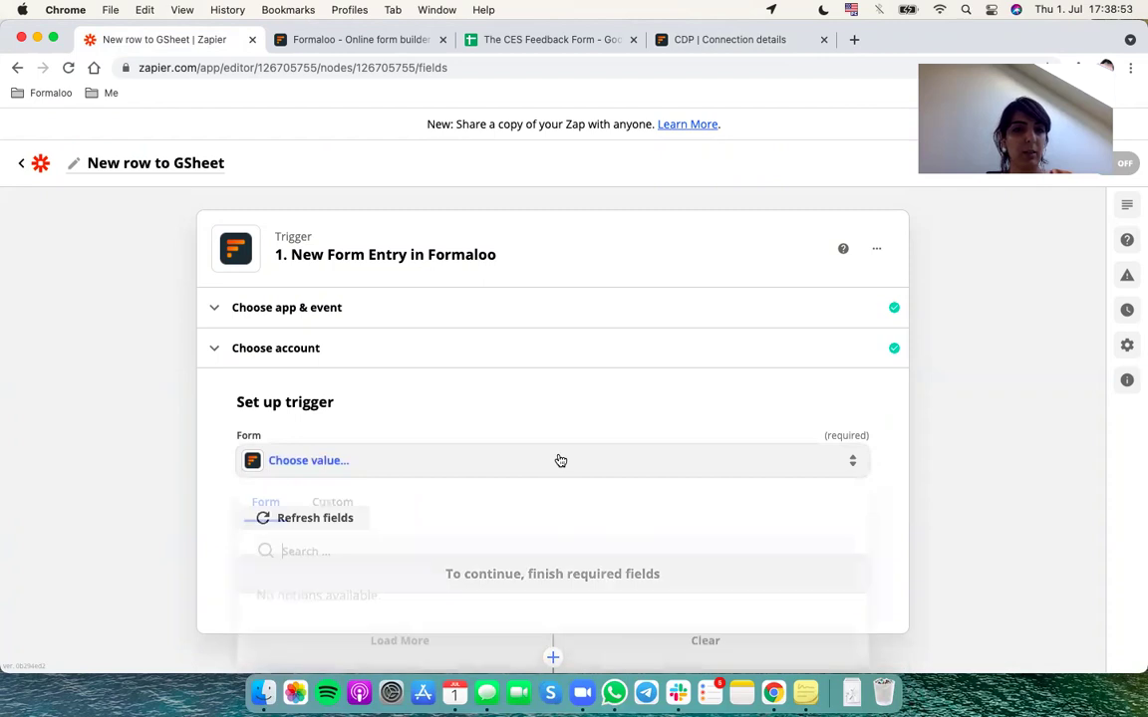
pyautogui.click(538, 393)
pyautogui.click(382, 39)
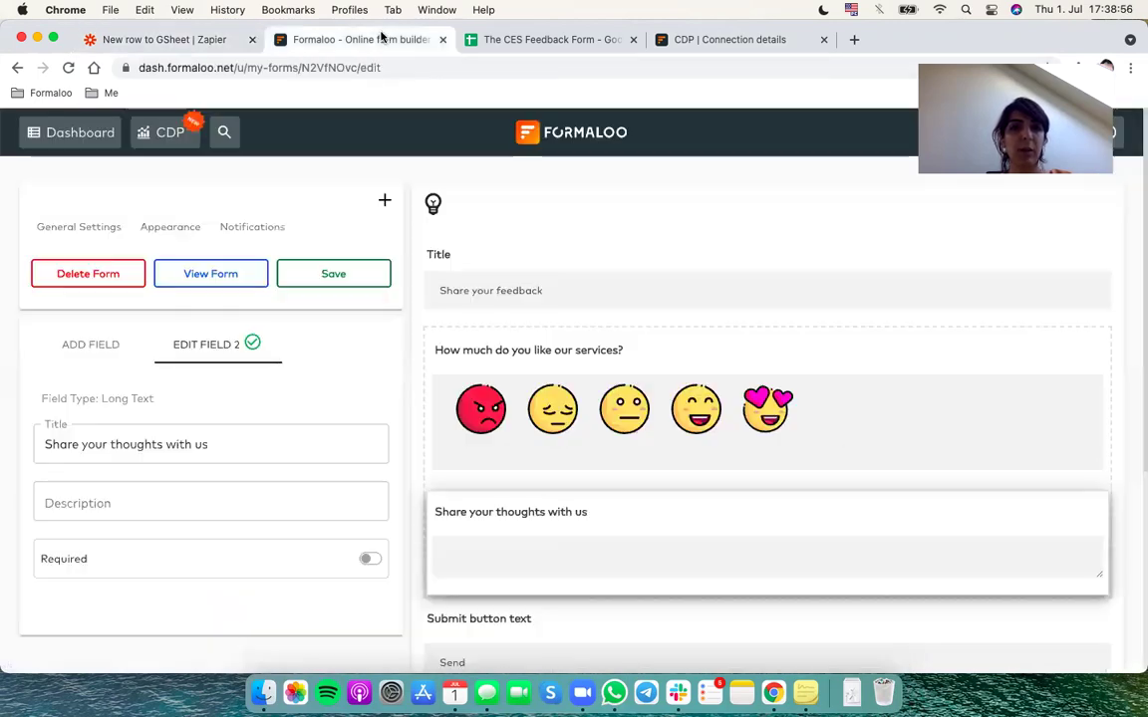
pyautogui.tripleClick(486, 290)
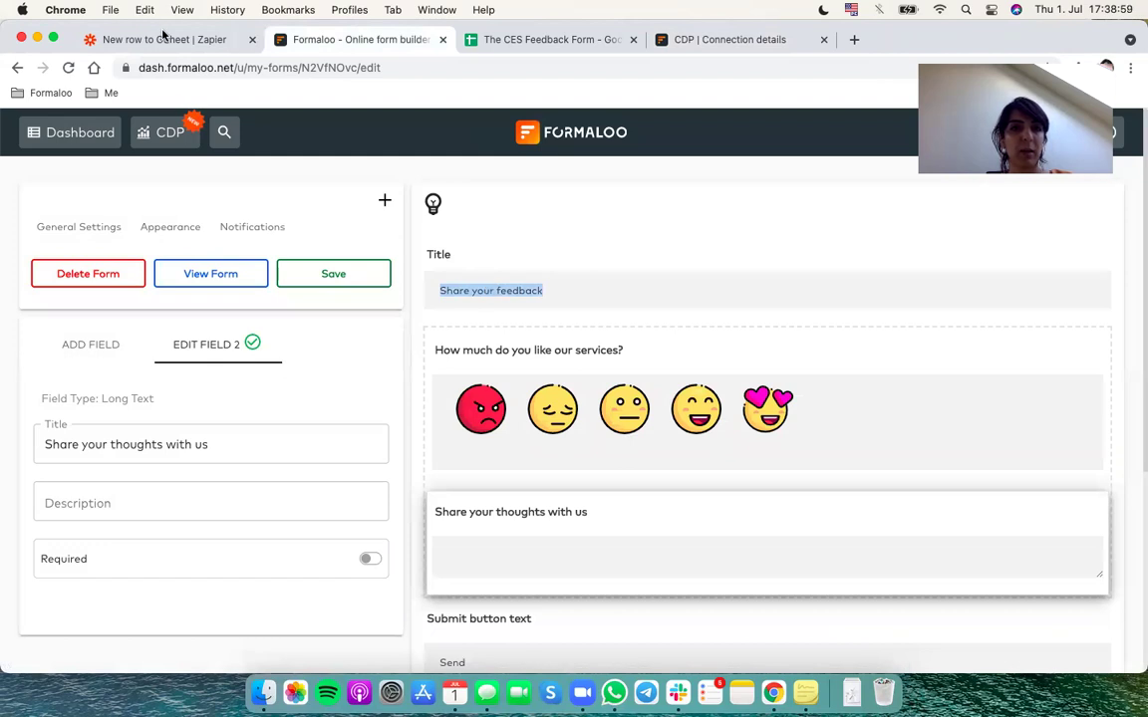
# Step: Search for and pick the 'Share your feedback' form, refresh fields, and continue to testing
pyautogui.click(162, 39)
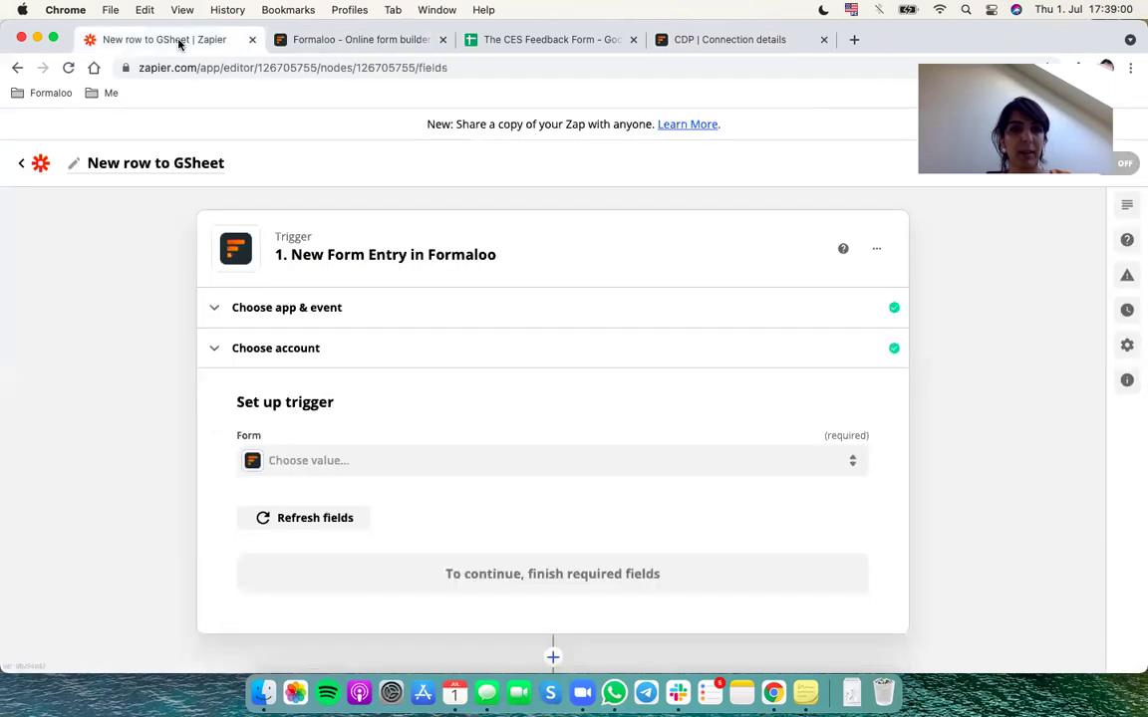
pyautogui.click(399, 464)
pyautogui.press('super+v')
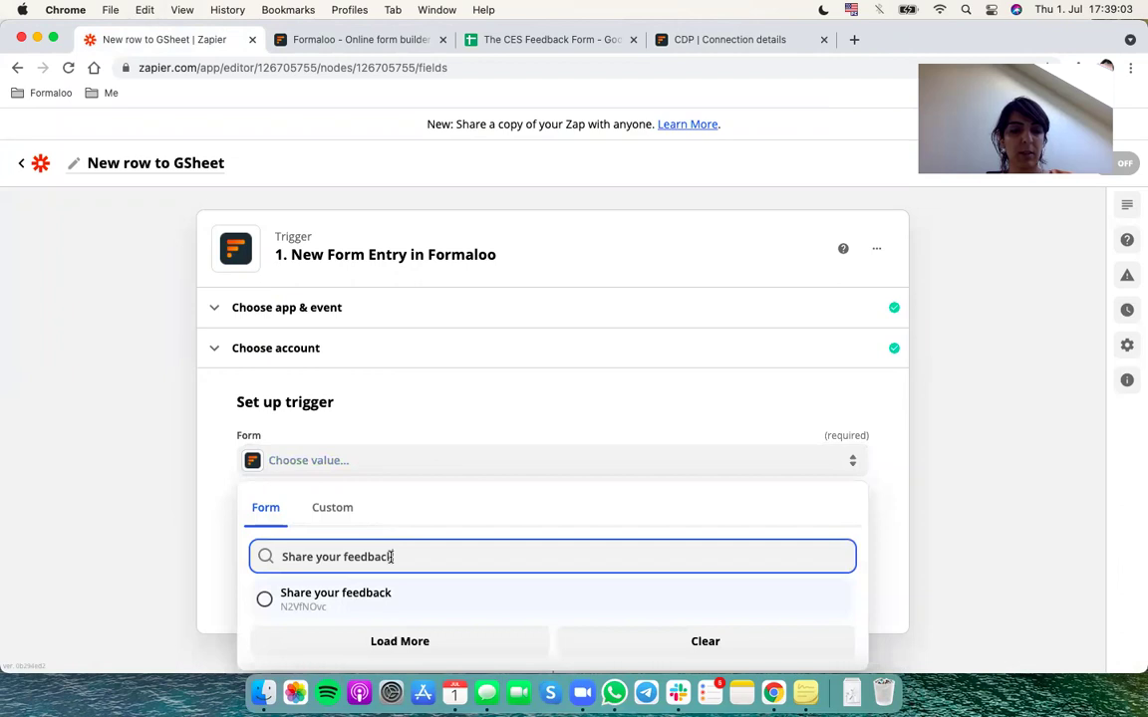
pyautogui.click(385, 597)
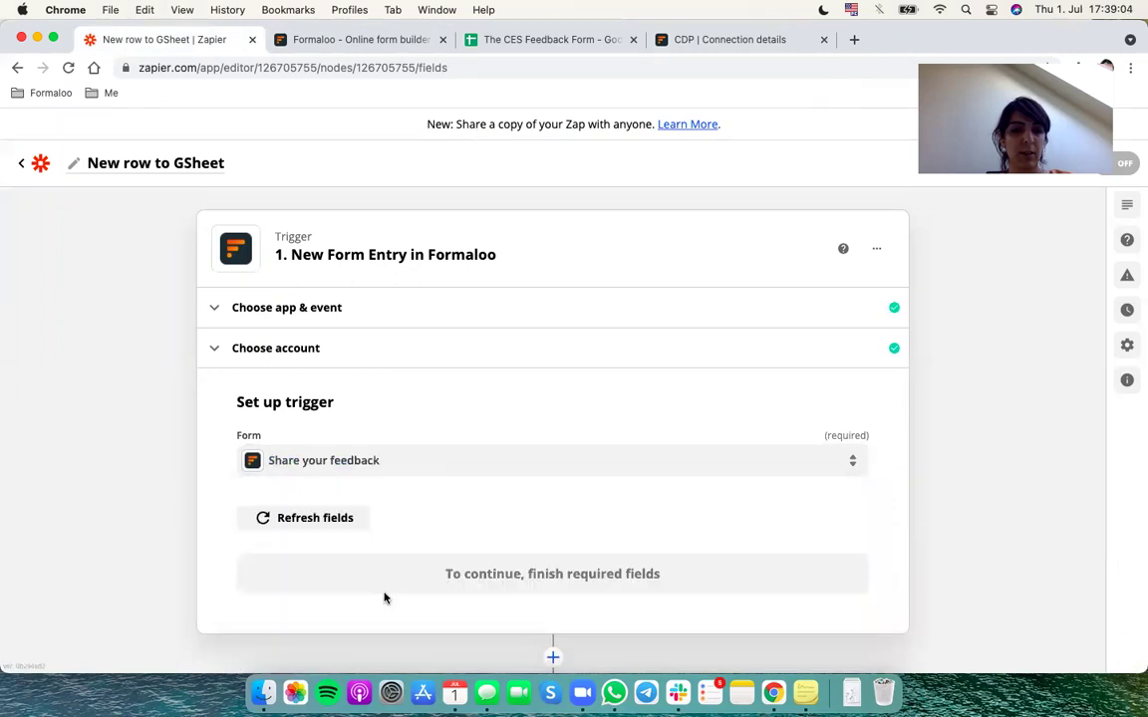
pyautogui.click(333, 519)
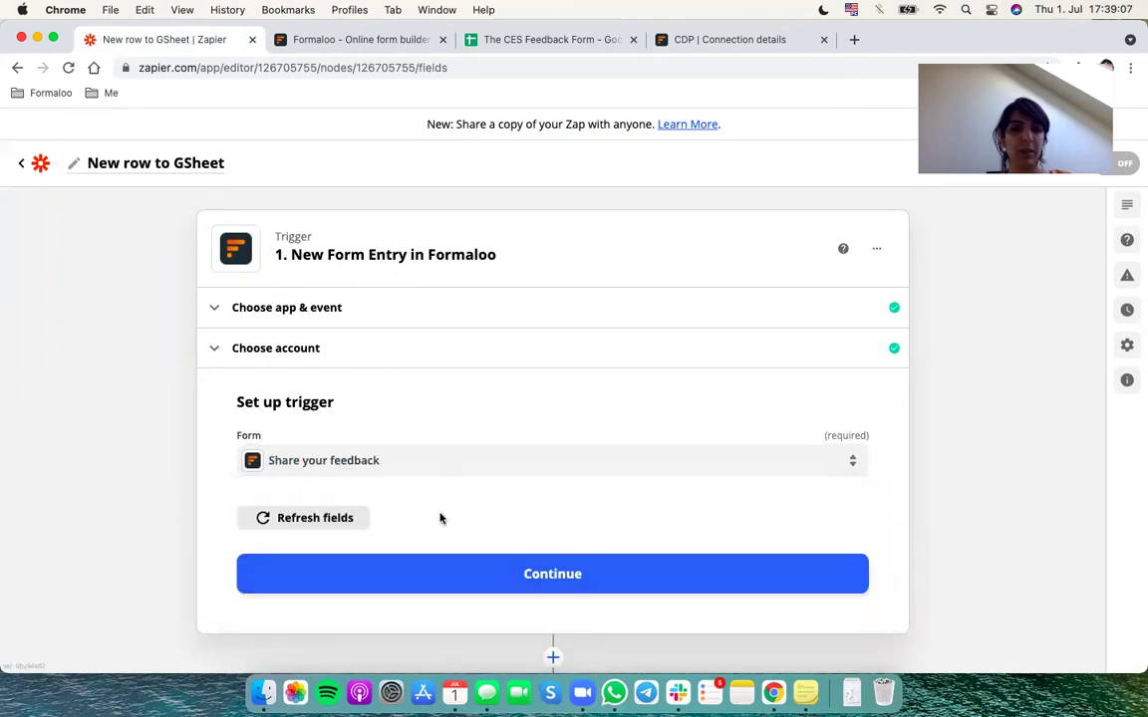
pyautogui.click(524, 576)
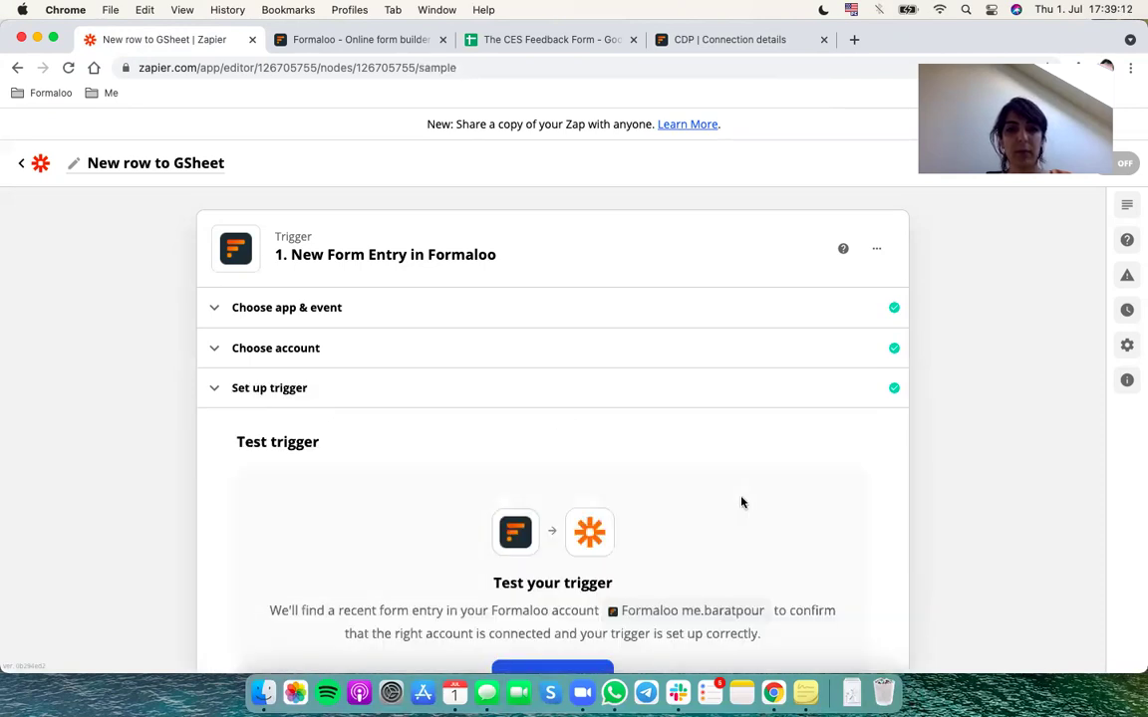
# Step: Test the trigger, which finds no entry, and open the form's View Form preview
pyautogui.scroll(-3, 740, 502)
pyautogui.click(551, 522)
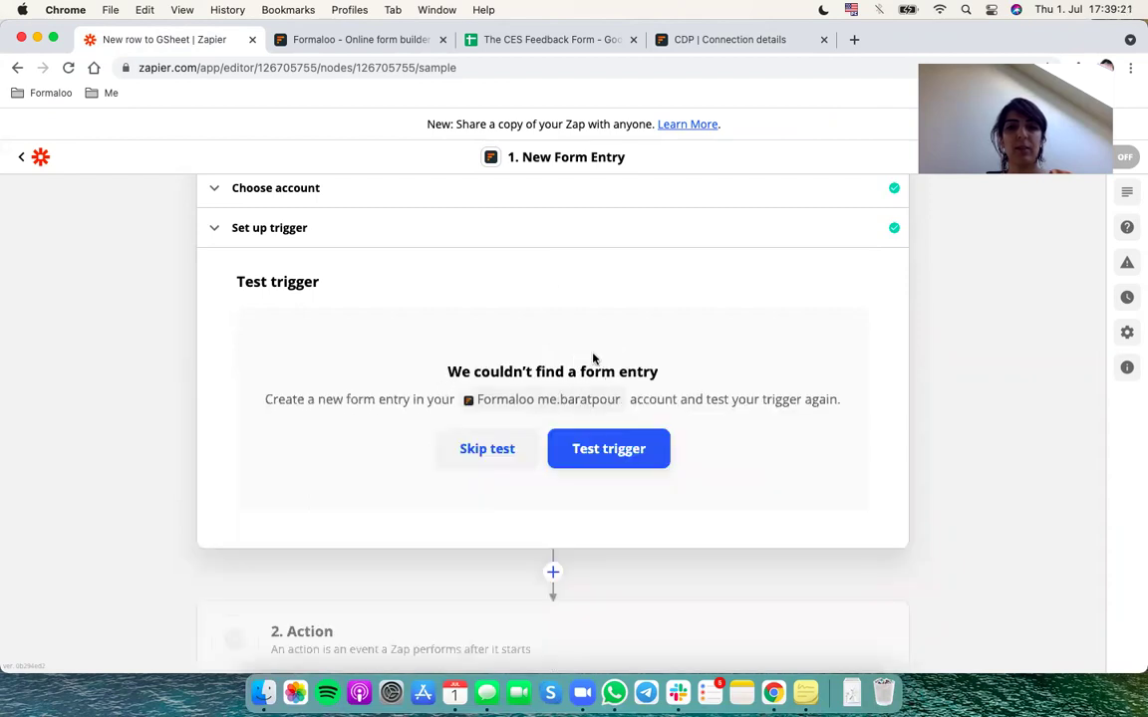
pyautogui.click(368, 39)
pyautogui.click(228, 274)
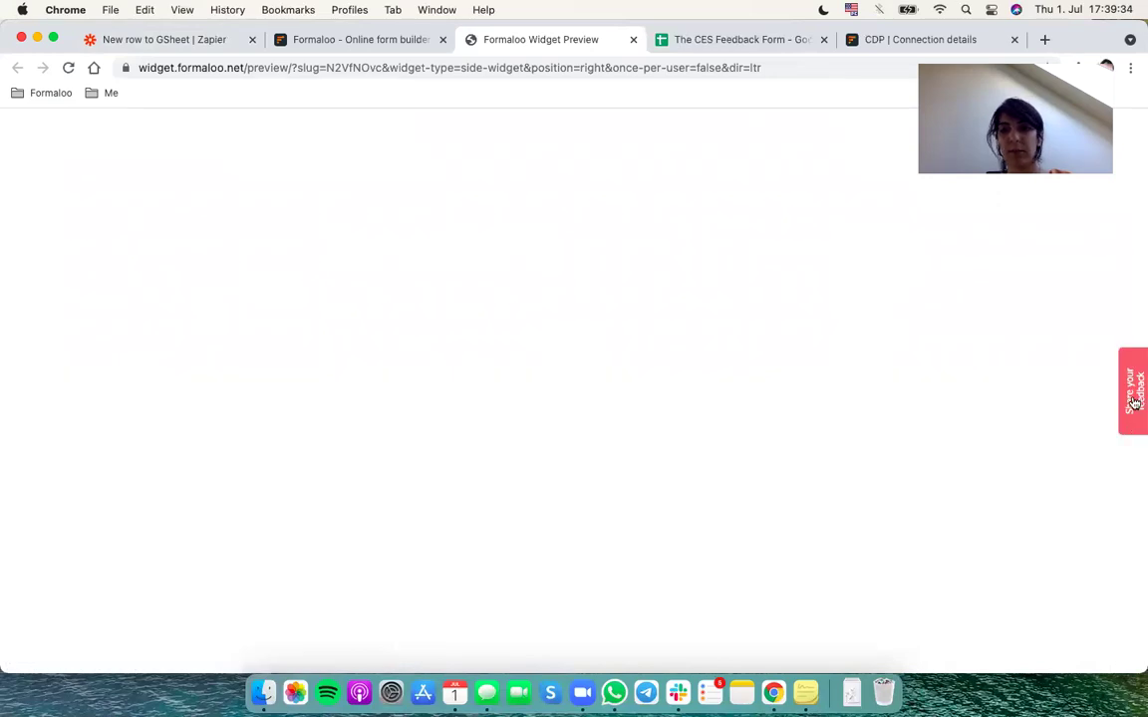
# Step: Send a test entry through the Formaloo feedback widget with the heart-eyes rating
pyautogui.click(1132, 398)
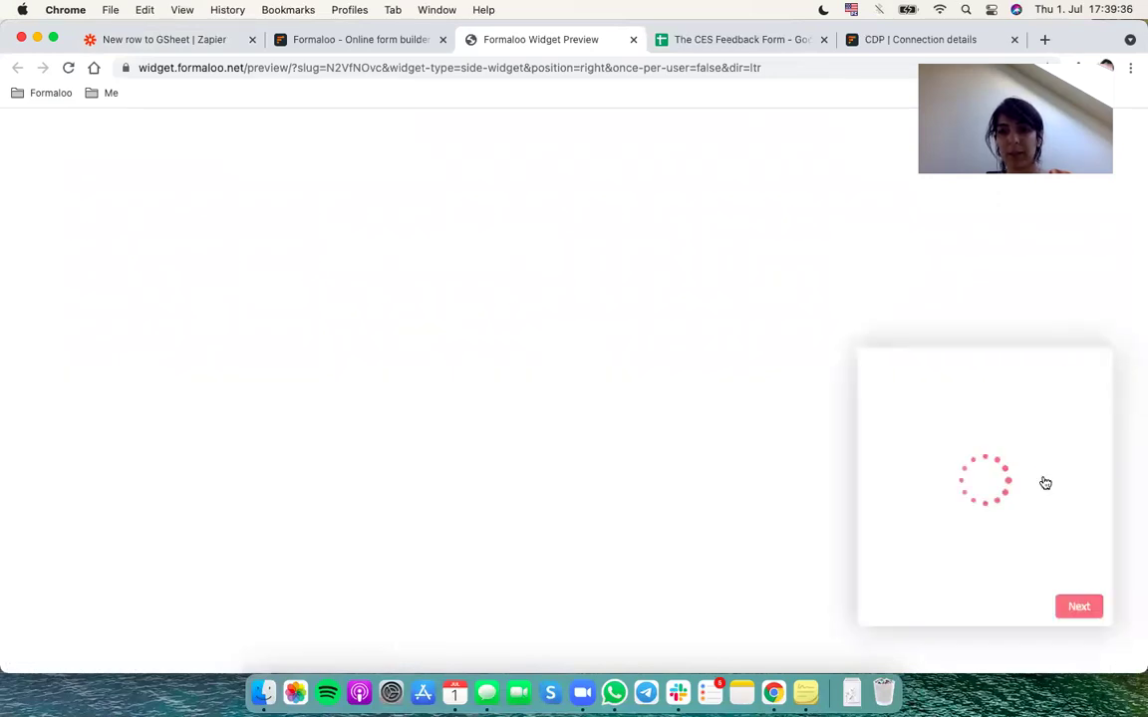
pyautogui.click(1071, 483)
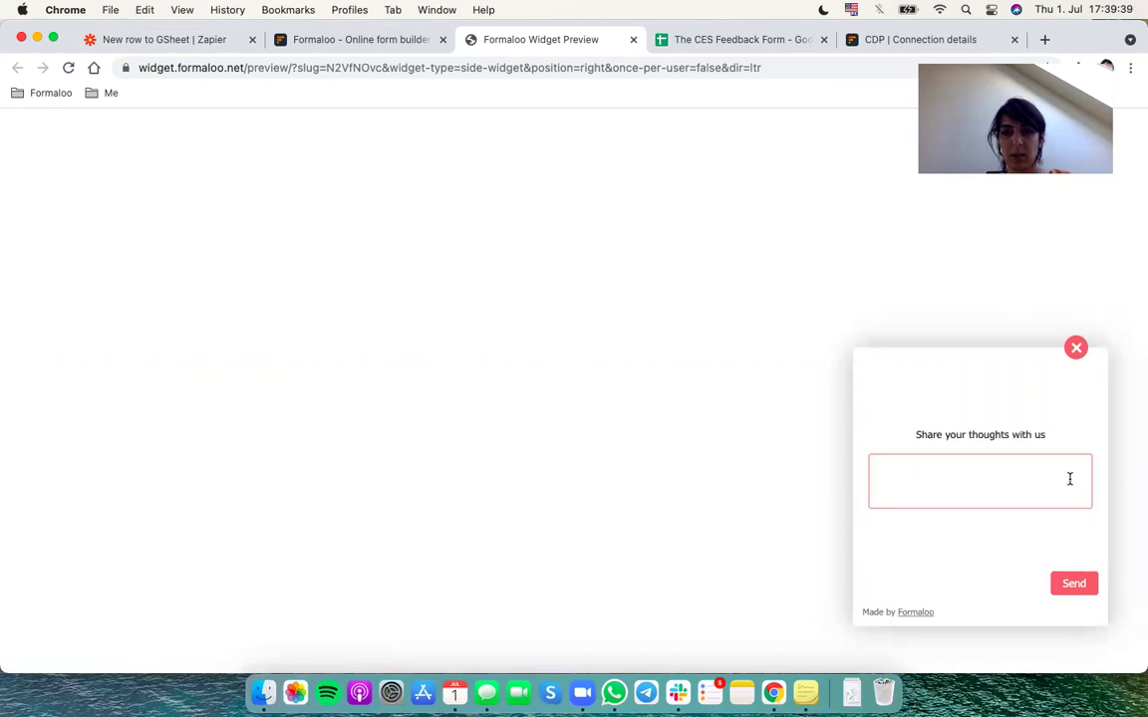
pyautogui.click(1076, 584)
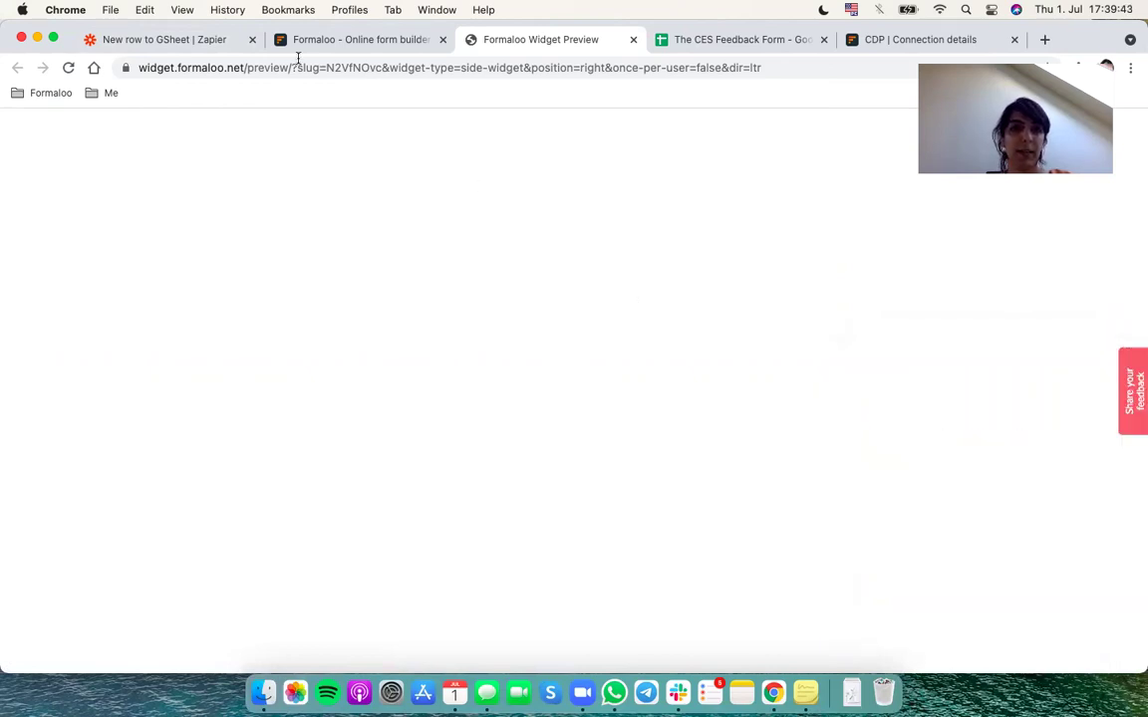
# Step: Retest the zap trigger to find Form Entry A with rating 5, then continue
pyautogui.click(199, 42)
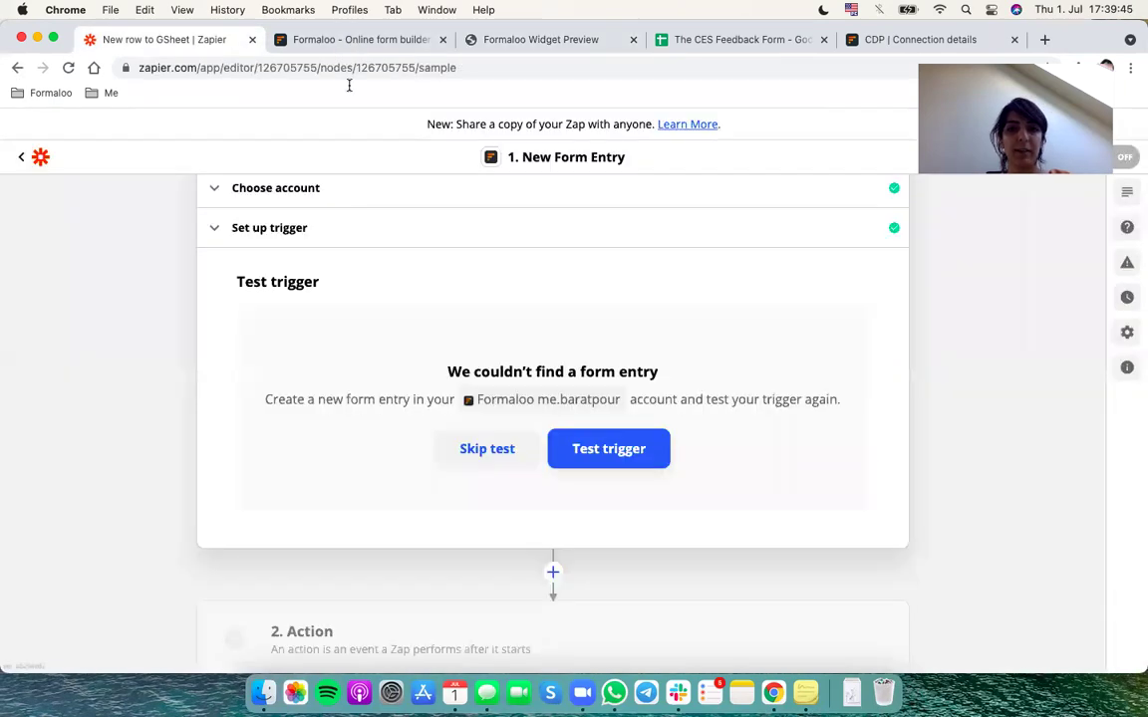
pyautogui.click(611, 450)
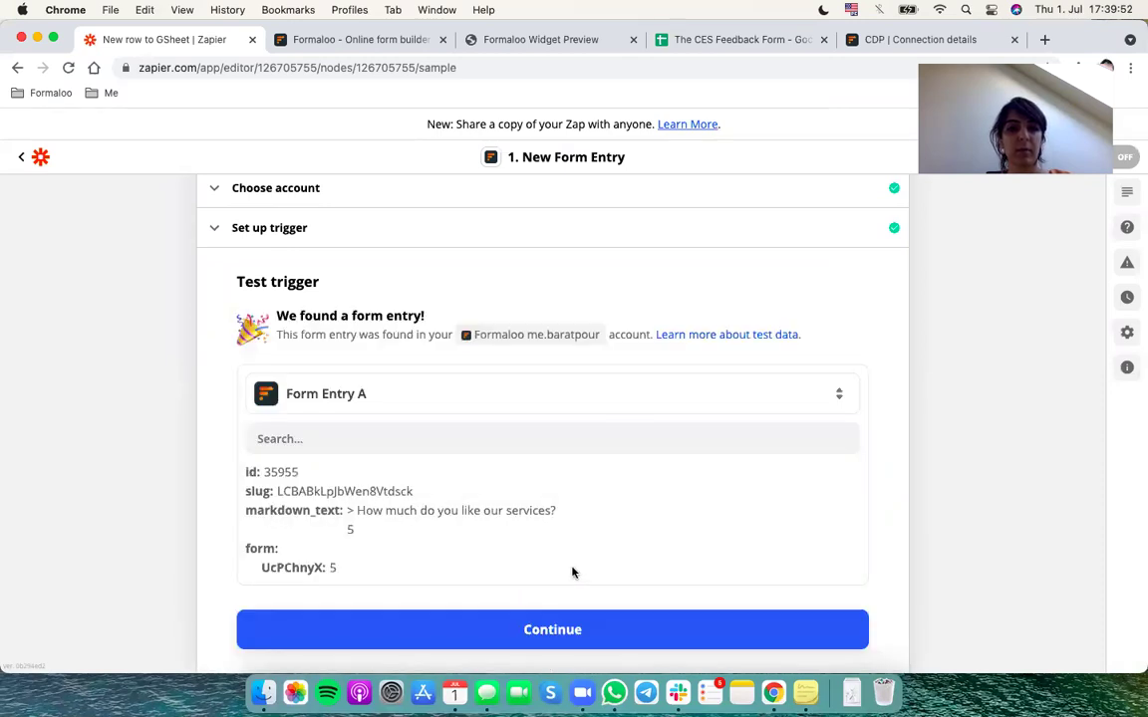
pyautogui.click(551, 632)
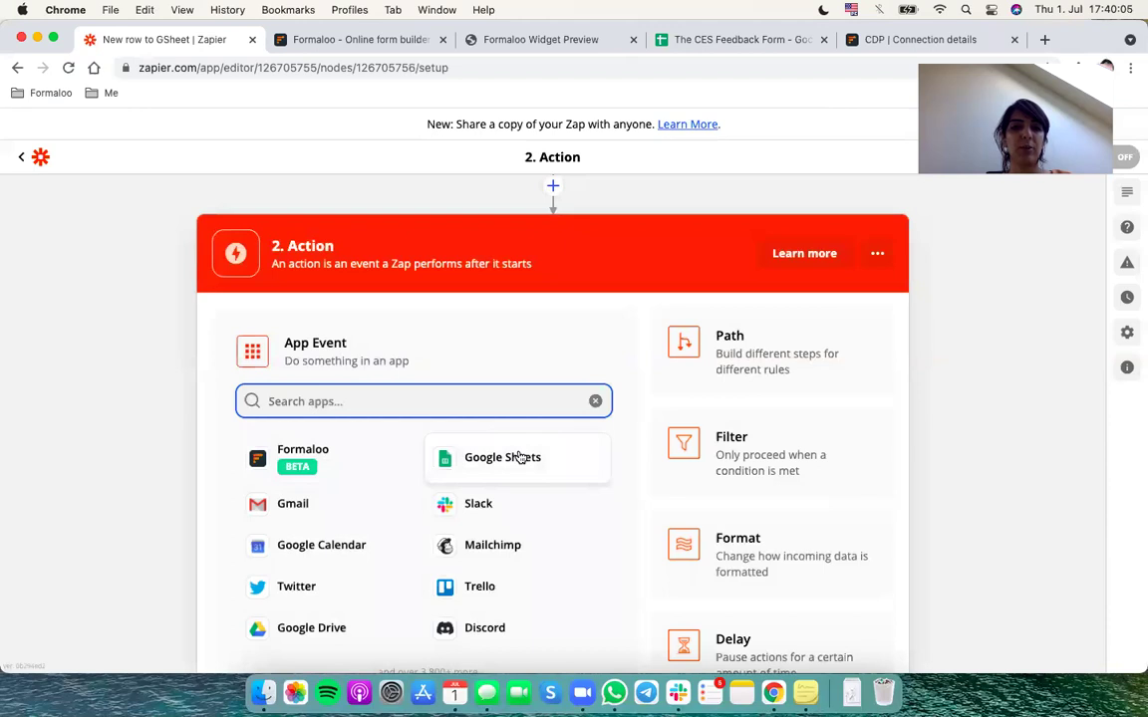
# Step: Set the action to Google Sheets with the Create Spreadsheet Row event
pyautogui.click(519, 457)
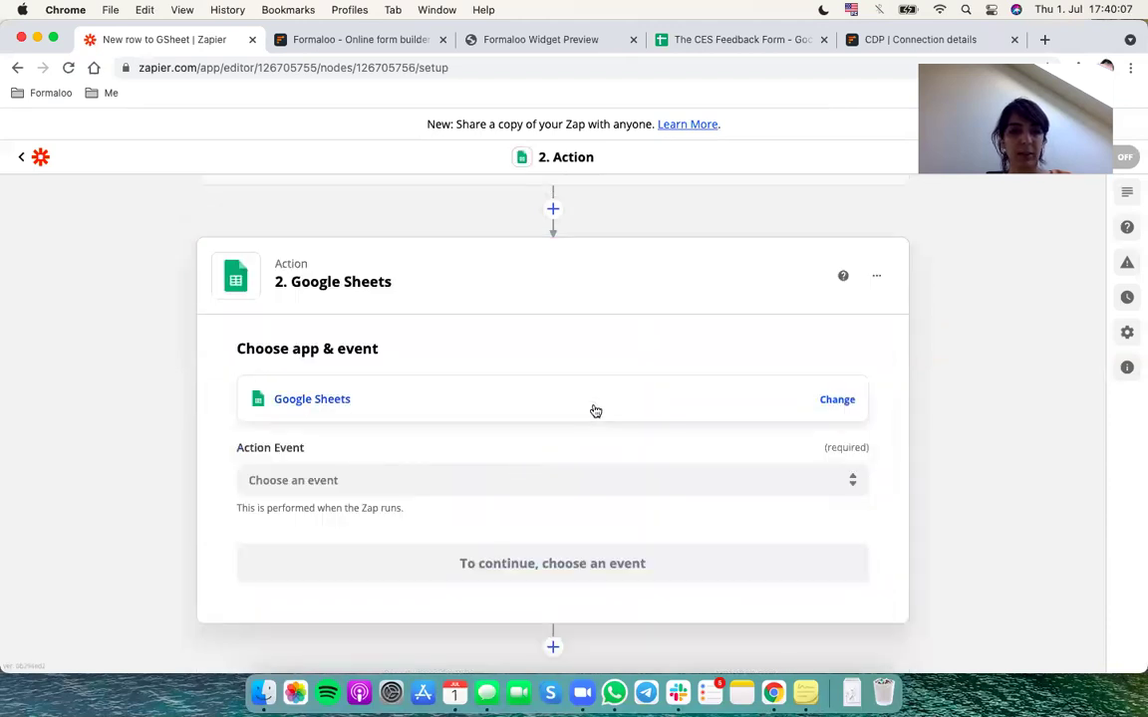
pyautogui.click(559, 479)
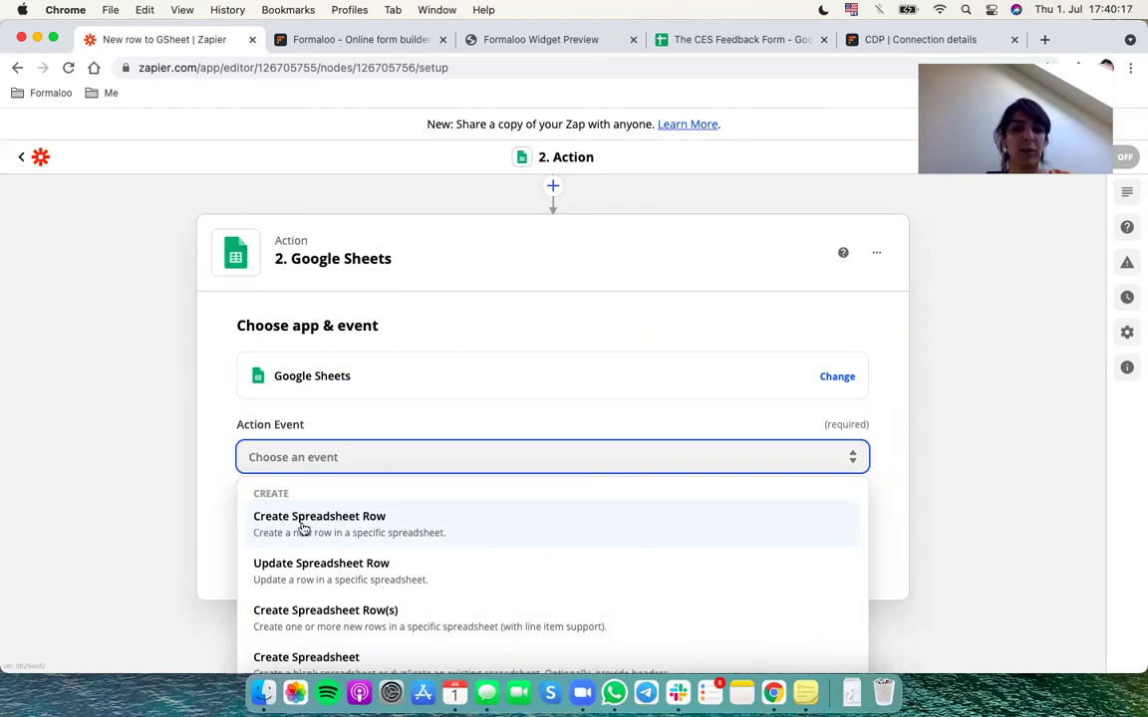
pyautogui.click(392, 522)
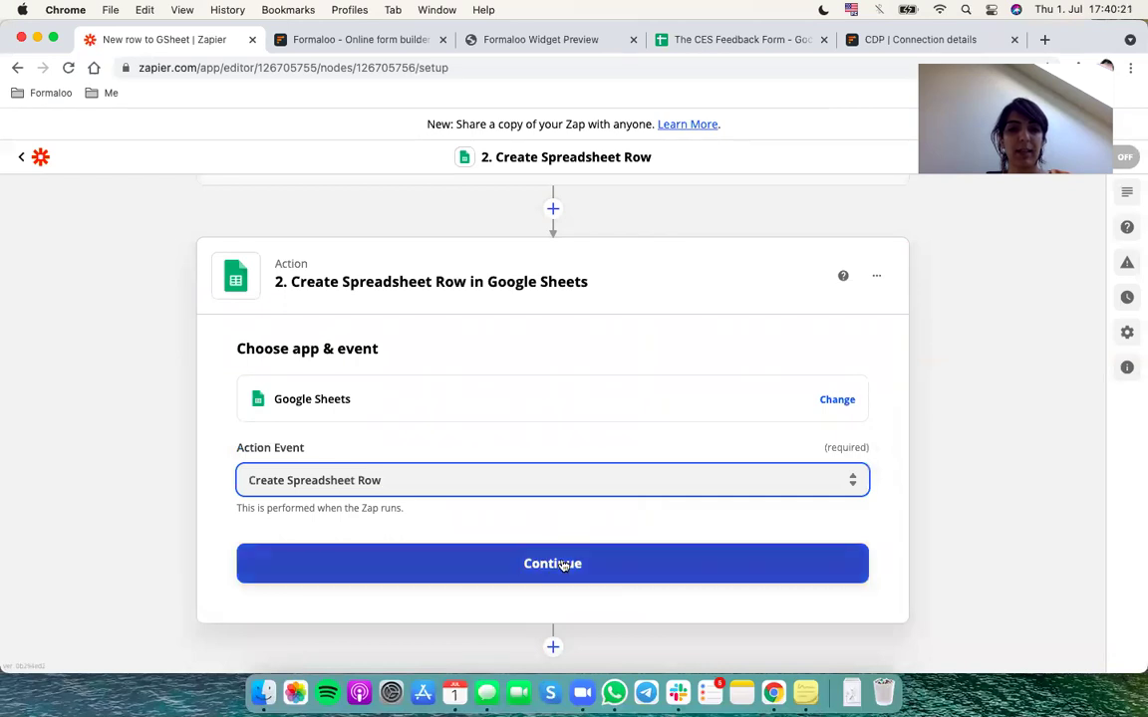
pyautogui.click(563, 565)
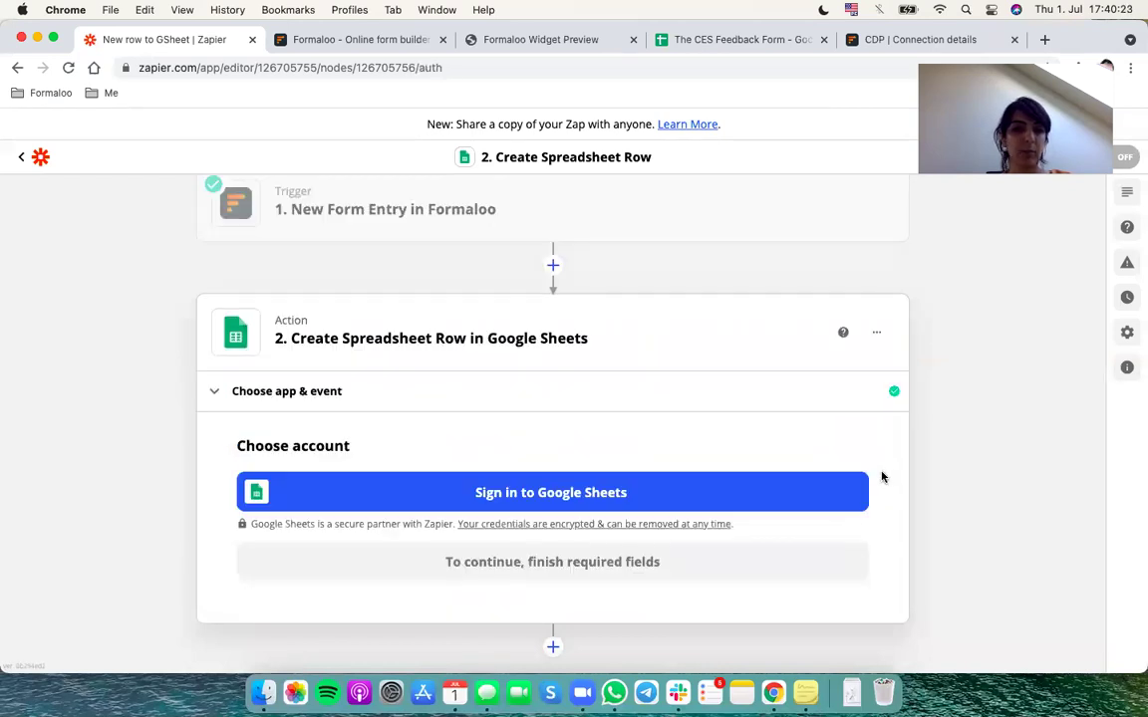
# Step: Sign in with the first Google account and allow Zapier access to Drive and Sheets
pyautogui.click(558, 491)
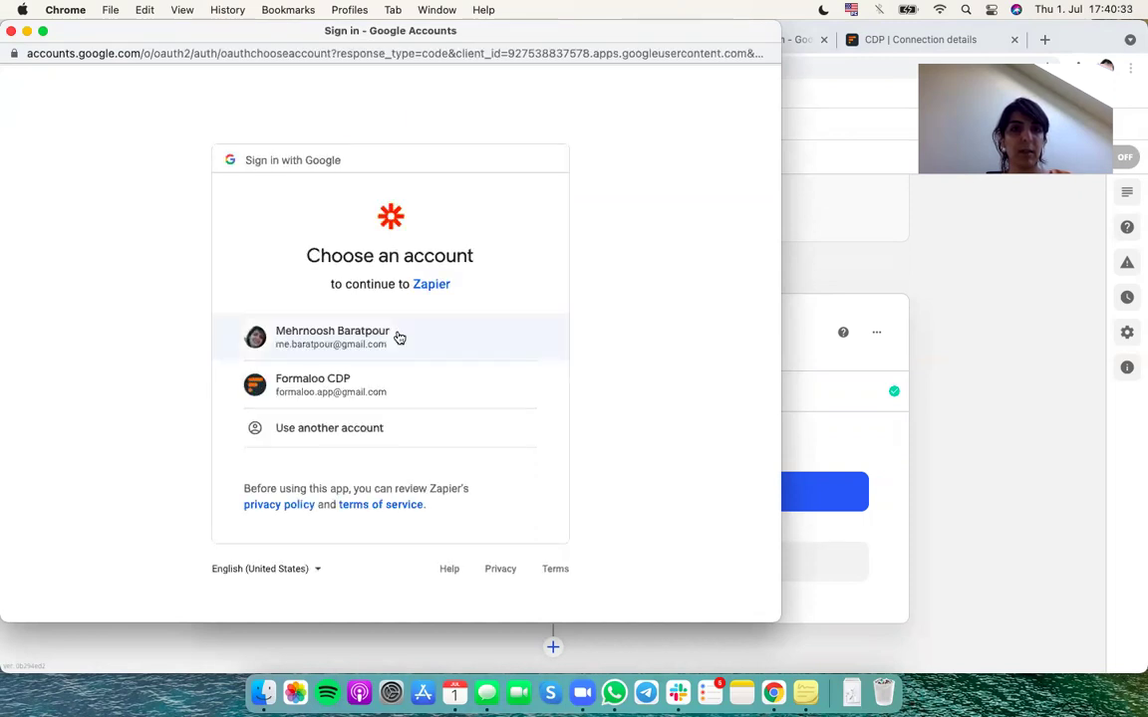
pyautogui.click(399, 338)
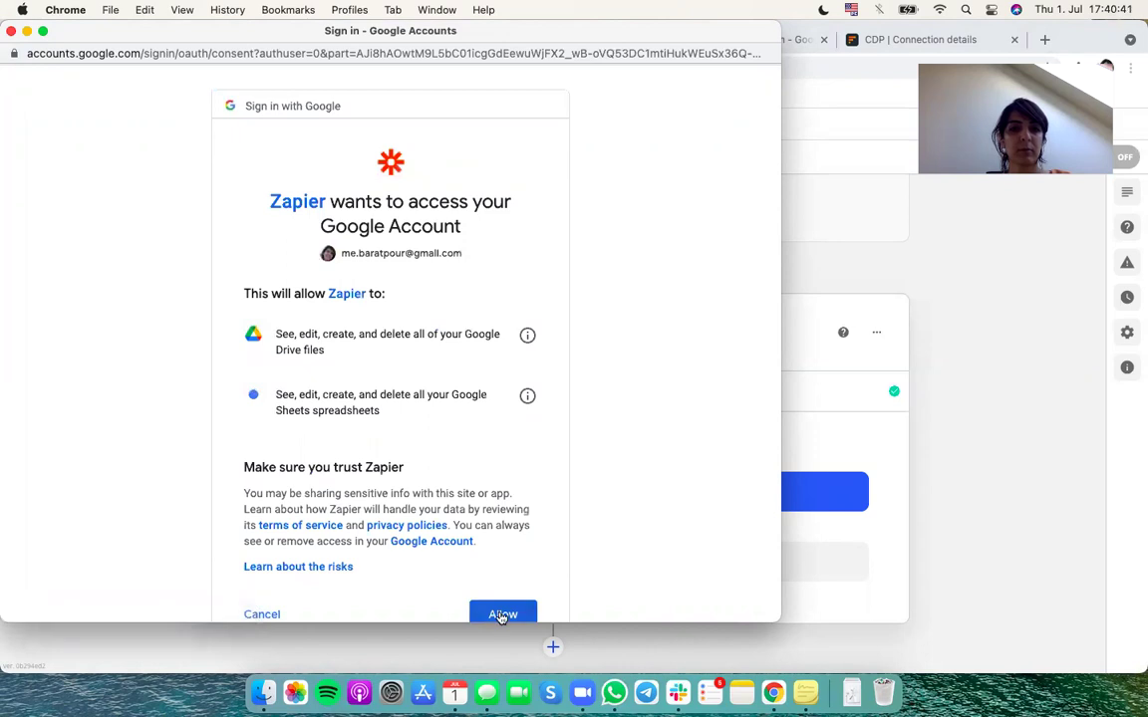
pyautogui.click(502, 614)
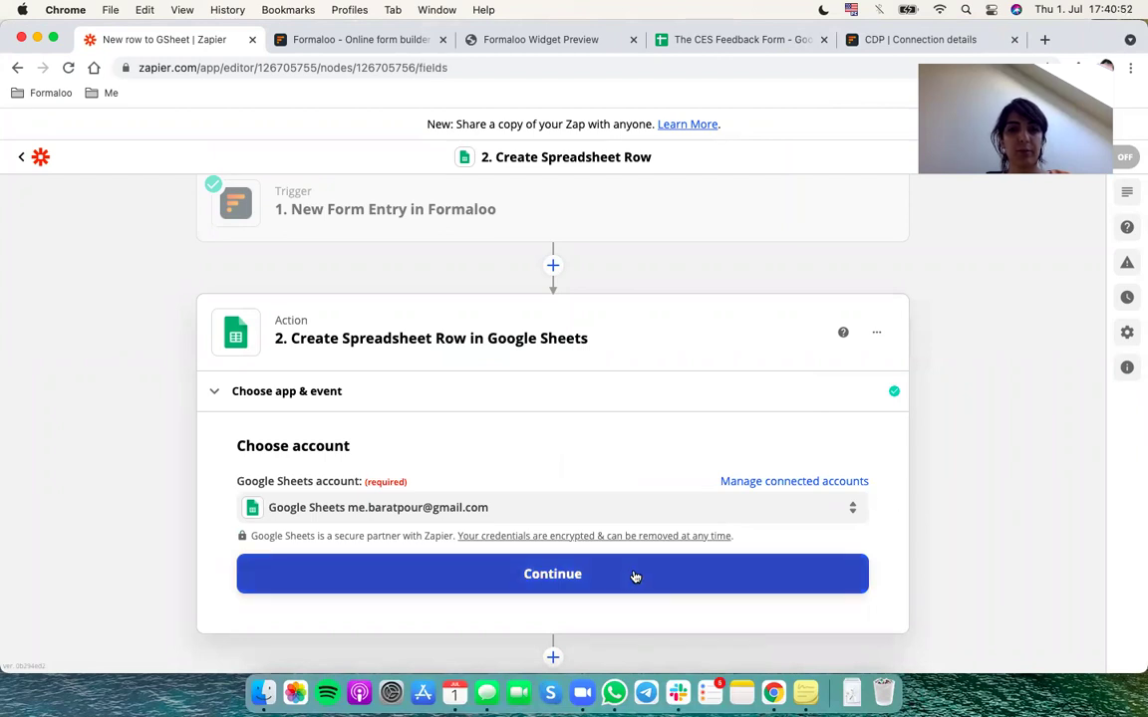
pyautogui.click(634, 577)
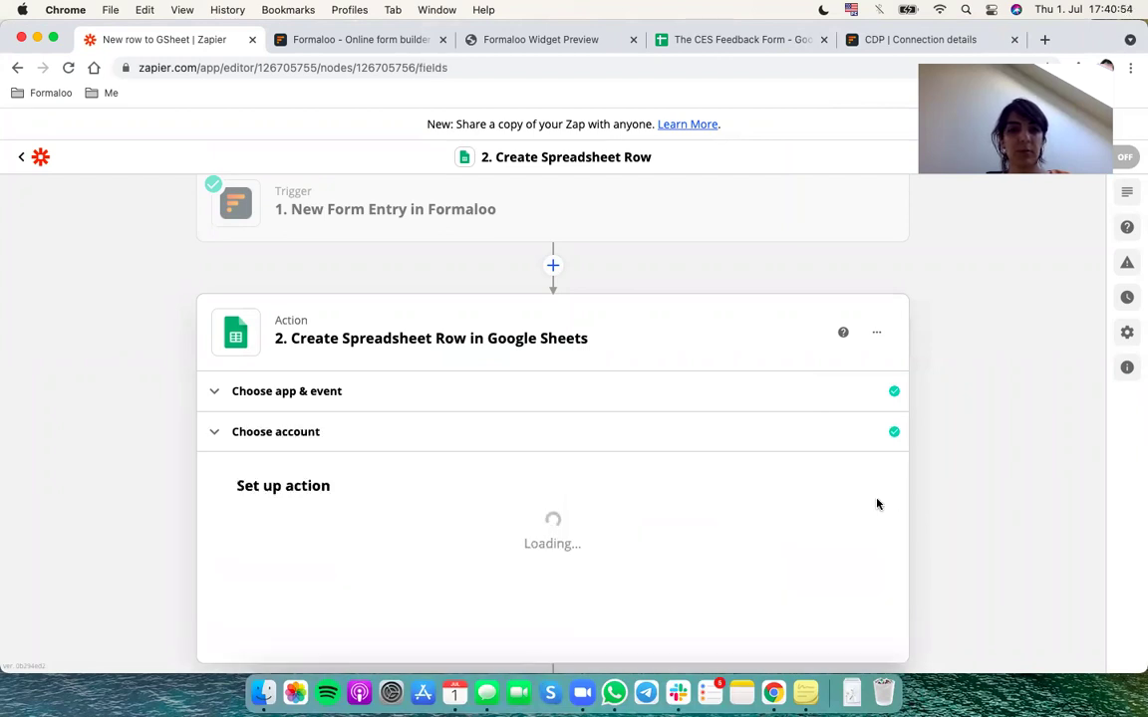
pyautogui.scroll(-3, 875, 504)
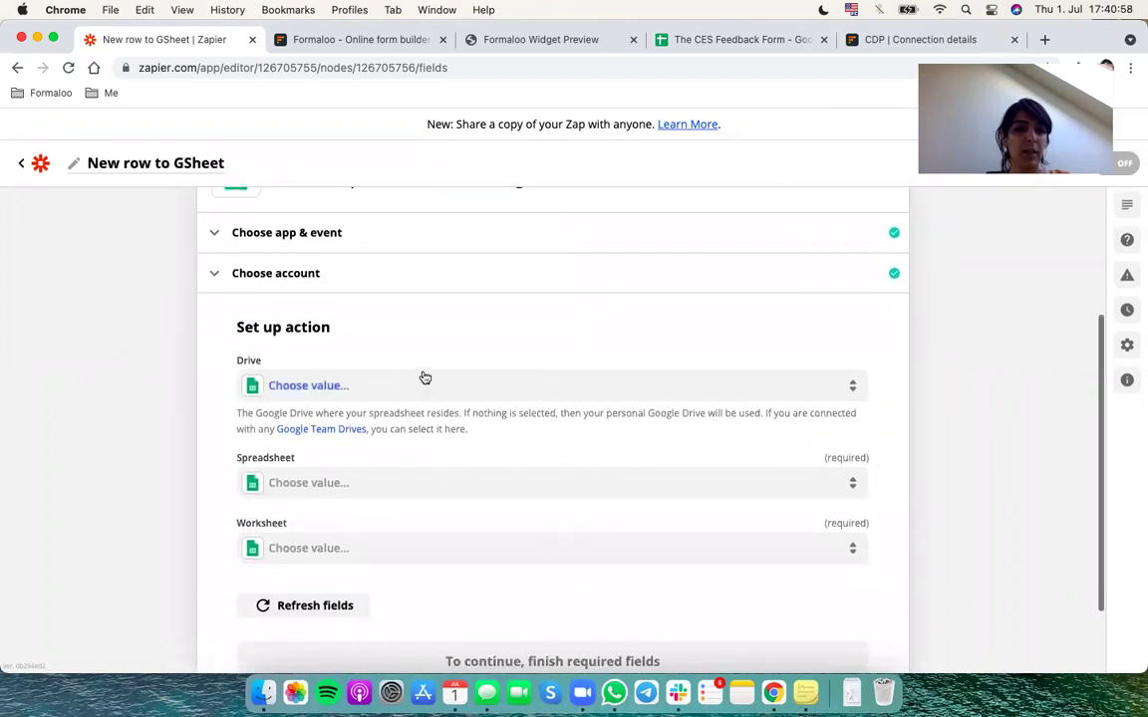
pyautogui.click(423, 380)
pyautogui.click(328, 477)
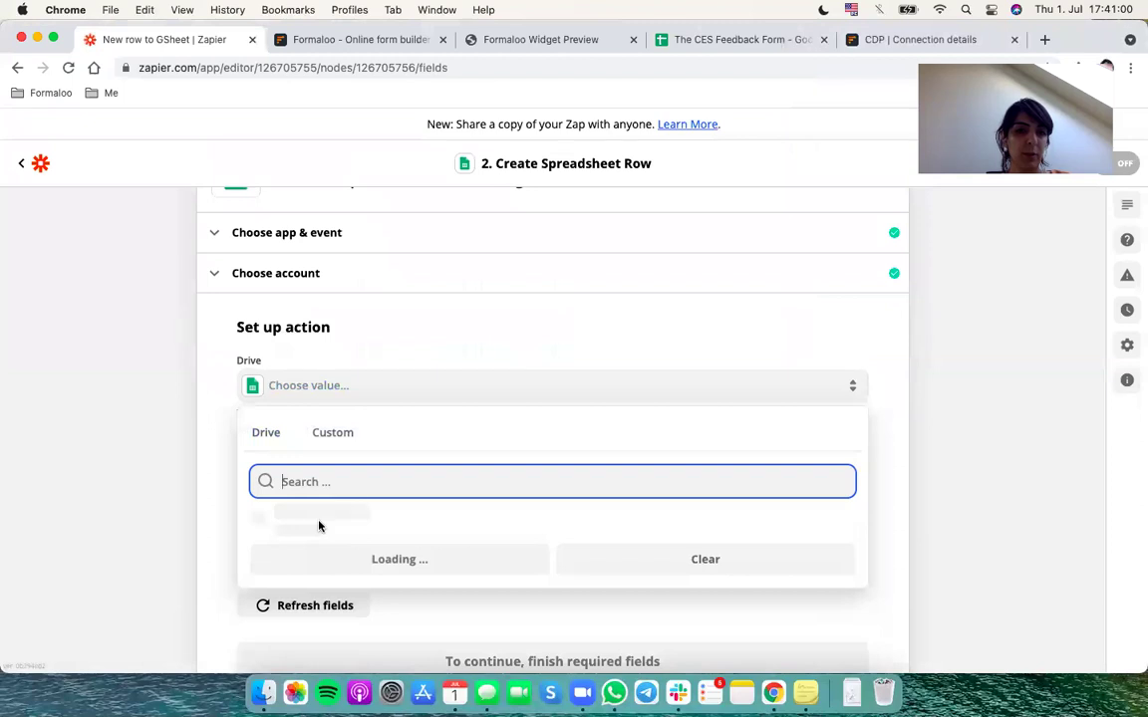
pyautogui.click(329, 520)
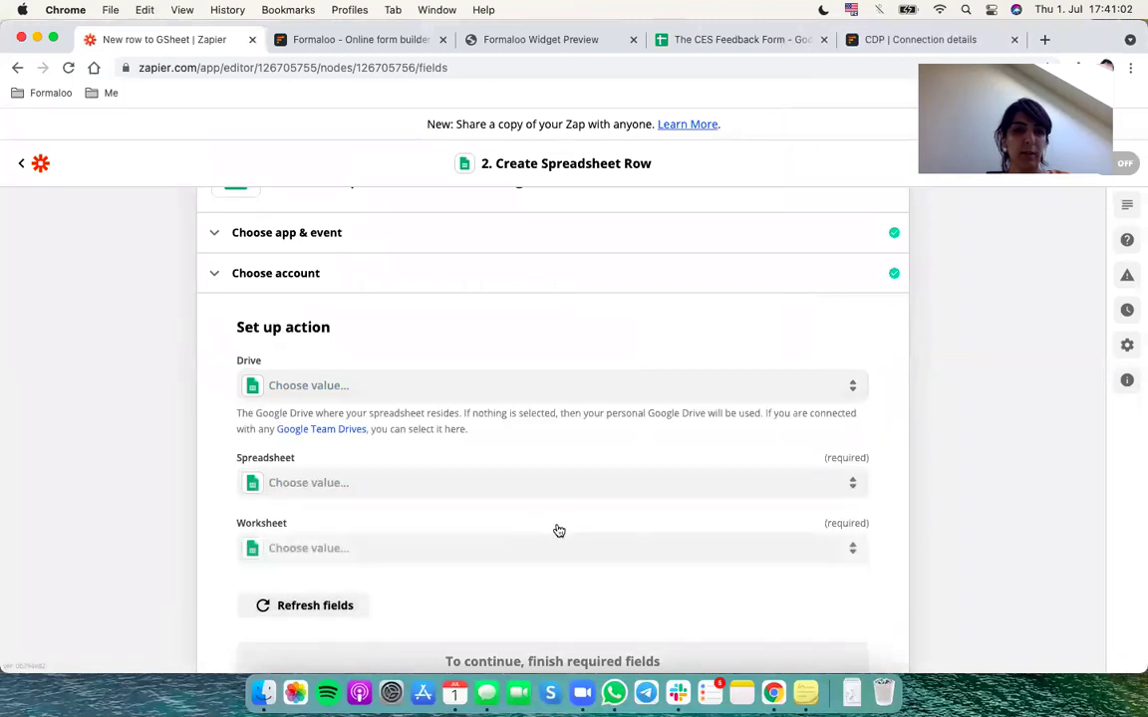
pyautogui.click(416, 487)
pyautogui.click(426, 404)
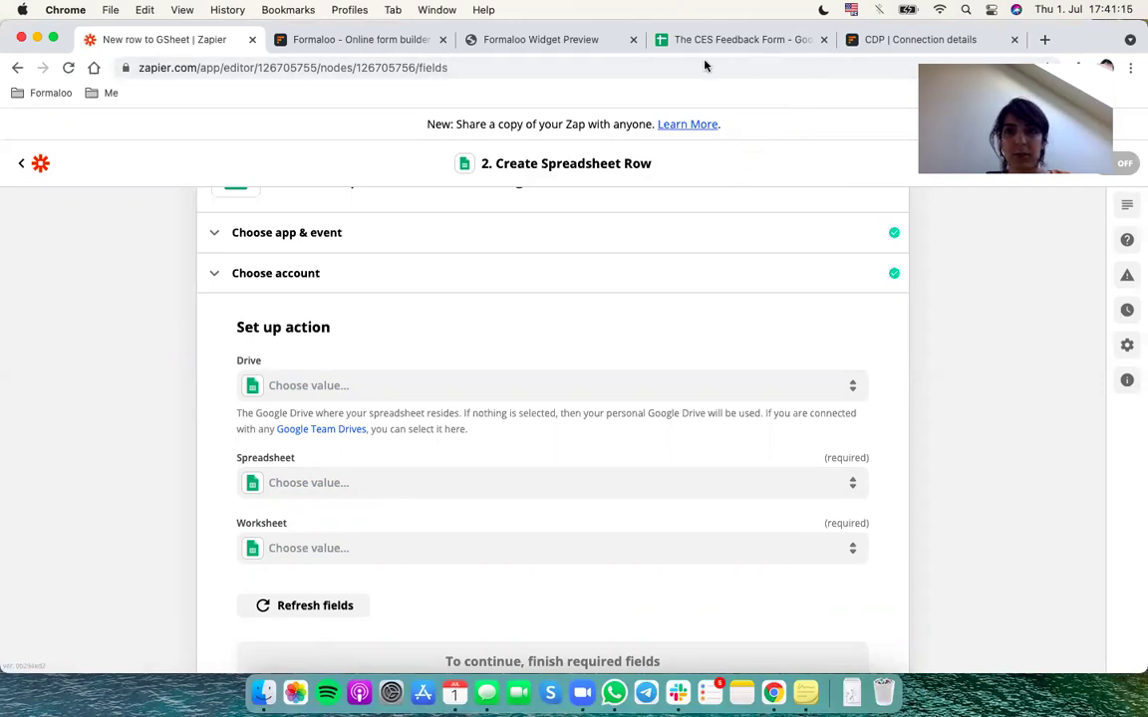
# Step: Copy the spreadsheet title 'The CES Feedback Form' from Google Sheets
pyautogui.click(749, 41)
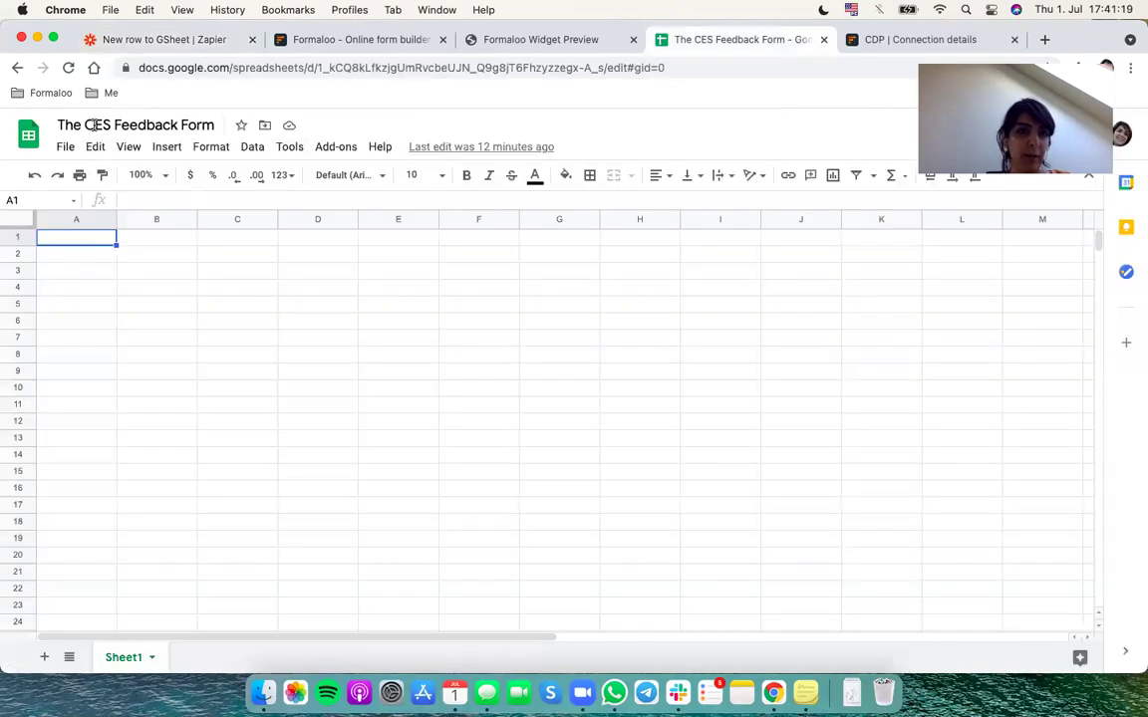
pyautogui.click(94, 124)
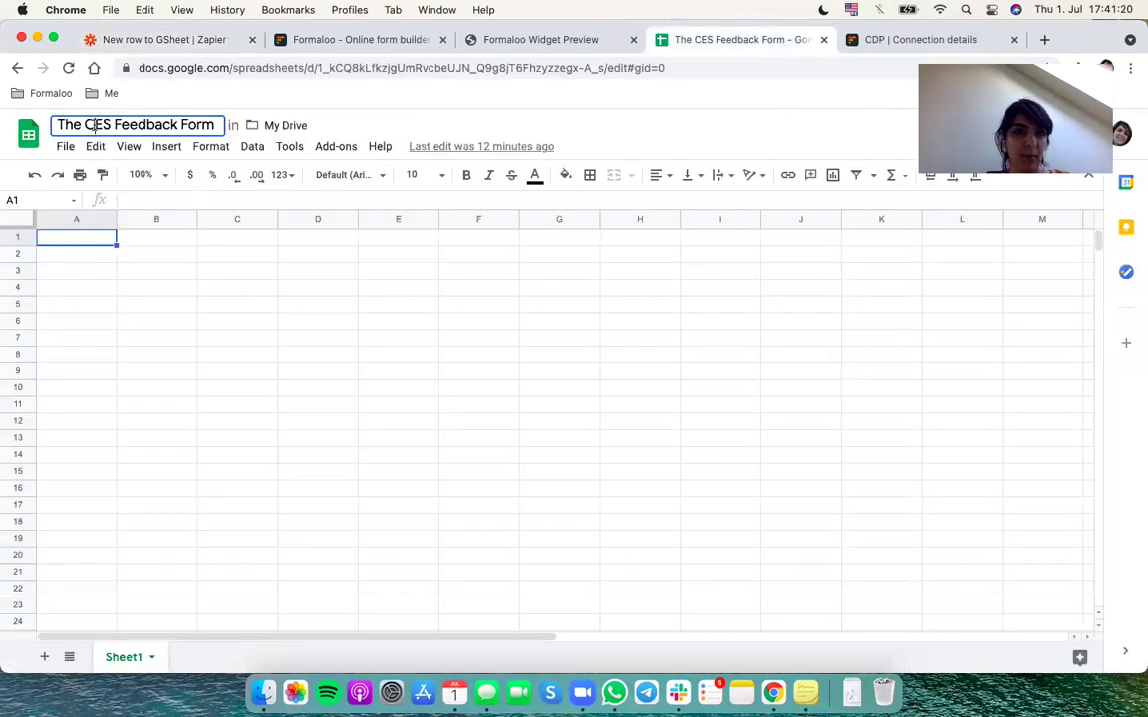
pyautogui.click(94, 125)
pyautogui.press('super+c')
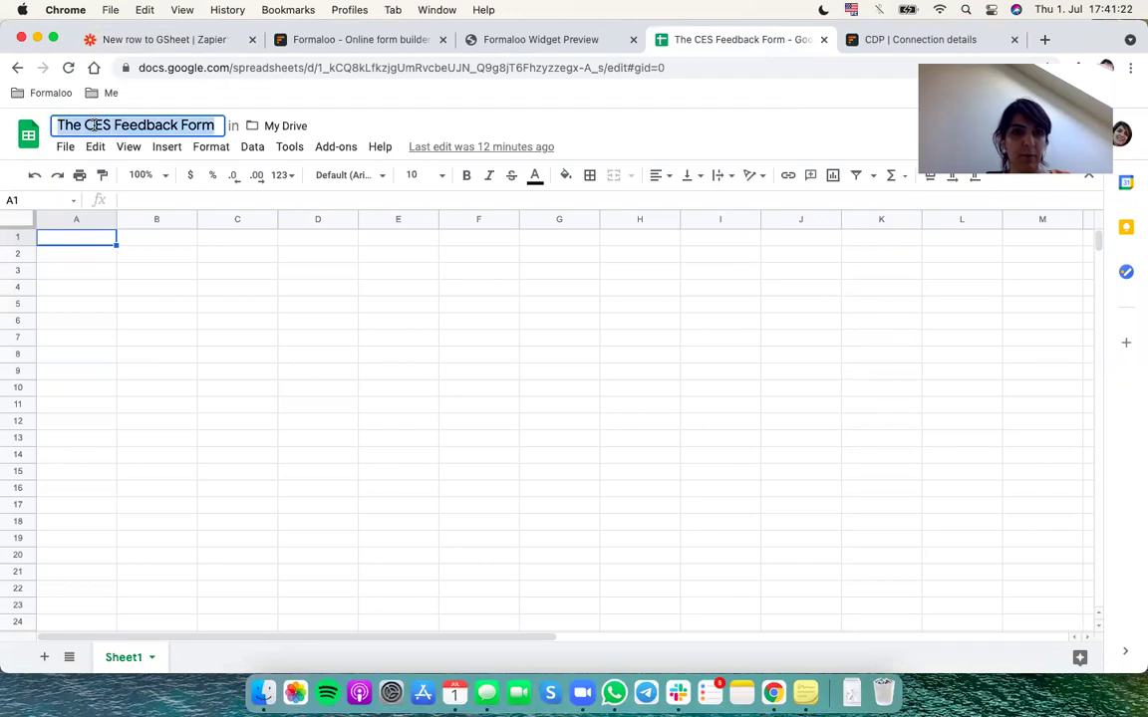
pyautogui.click(170, 46)
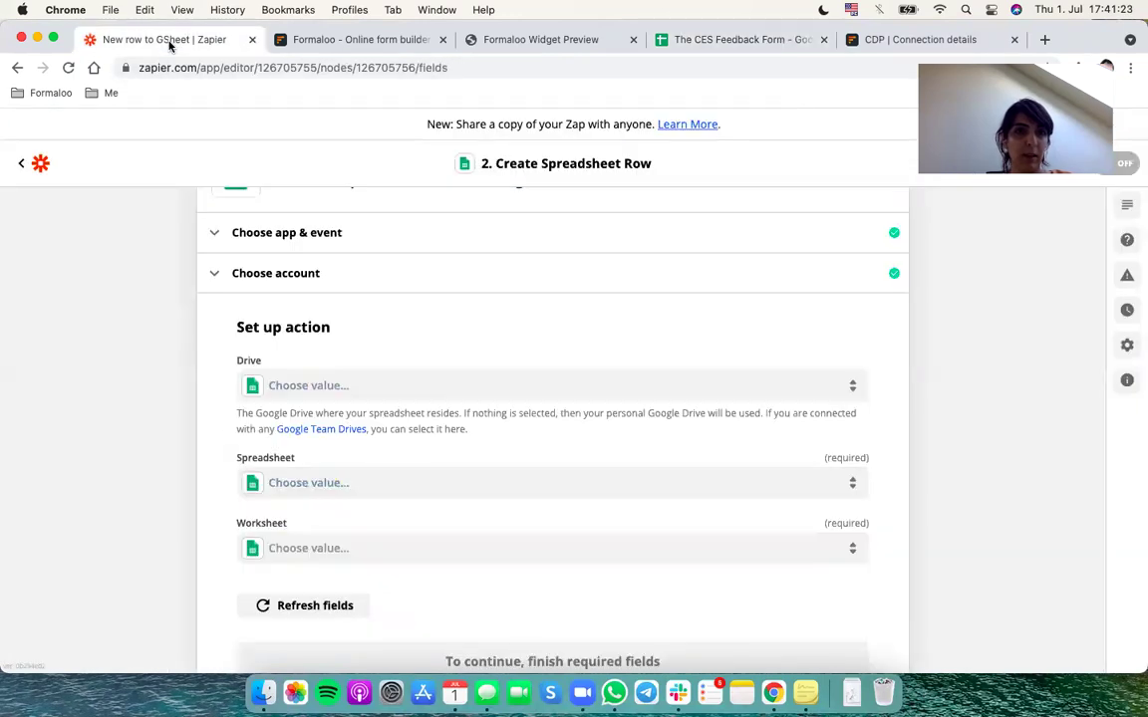
# Step: Point the row action at Sheet1 of 'The CES Feedback Form' and refresh its fields
pyautogui.click(394, 482)
pyautogui.press('super+v')
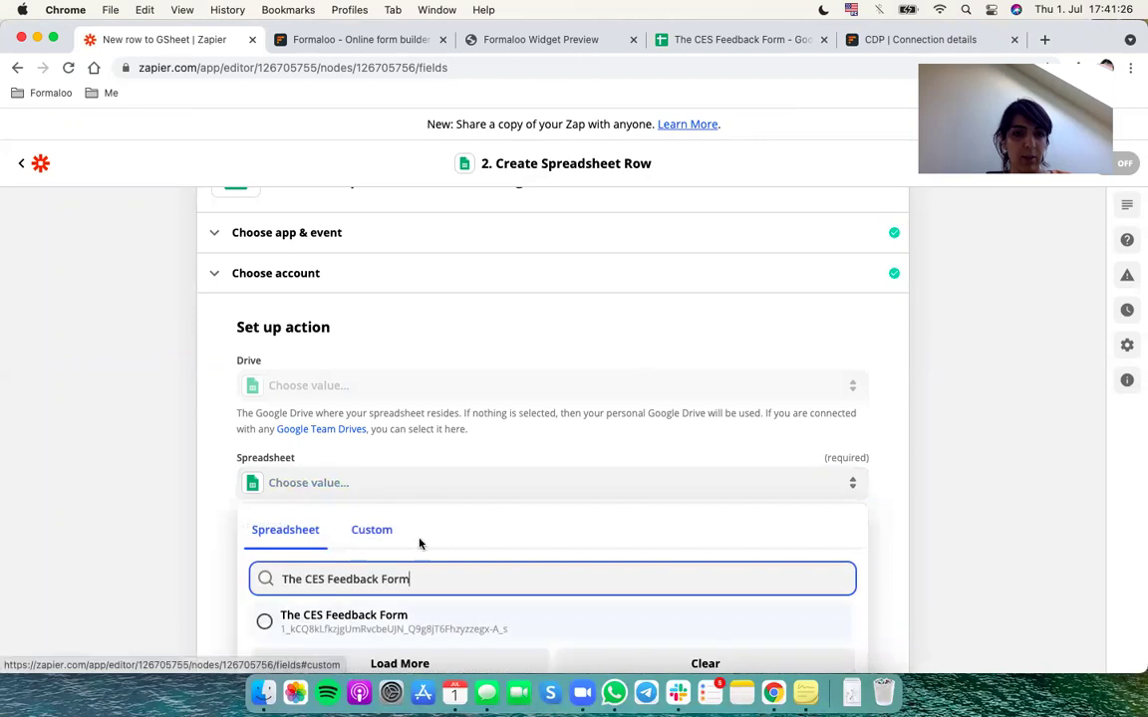
pyautogui.click(487, 623)
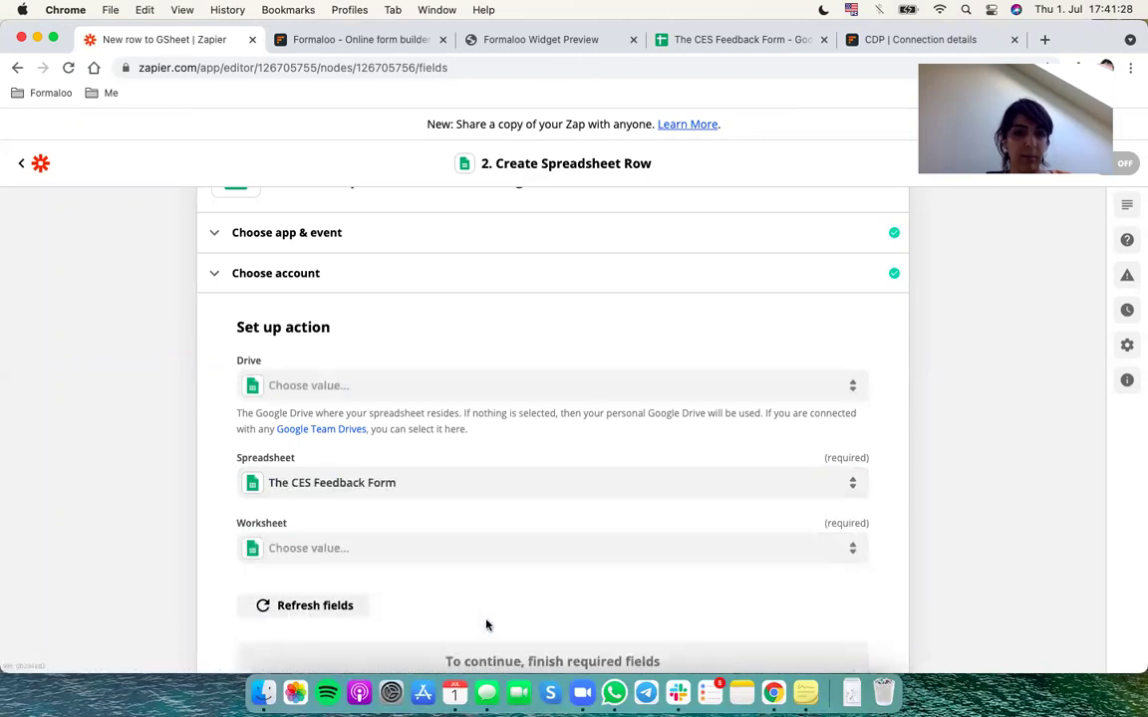
pyautogui.click(381, 548)
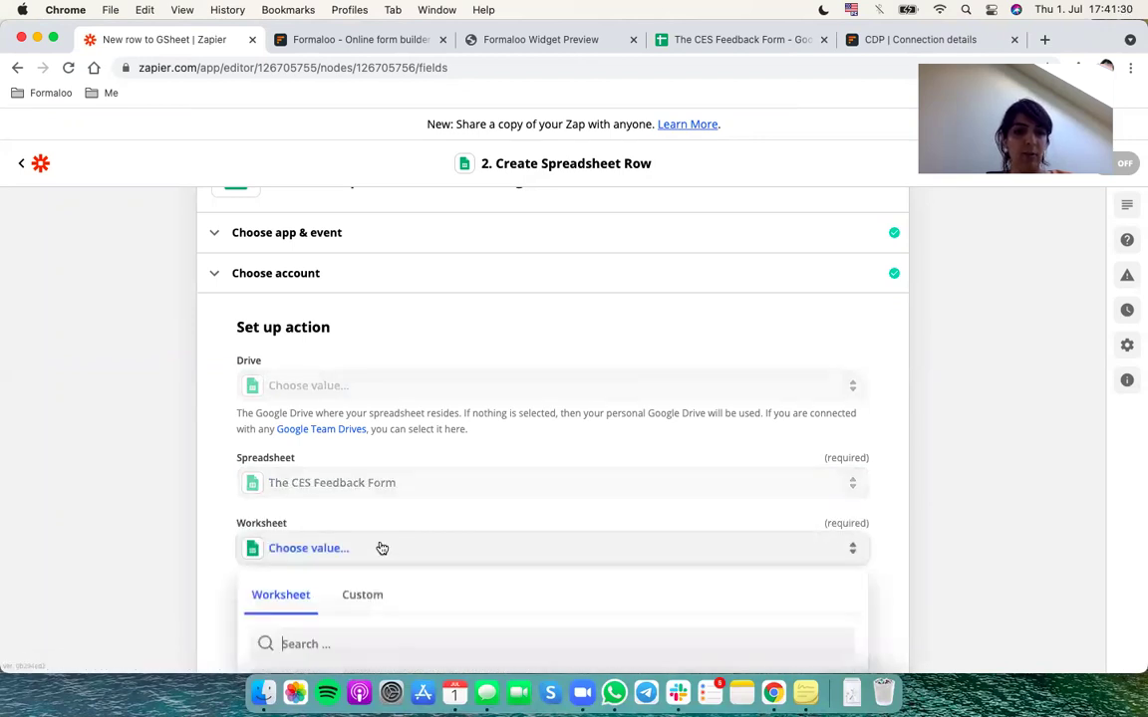
pyautogui.scroll(-2, 377, 602)
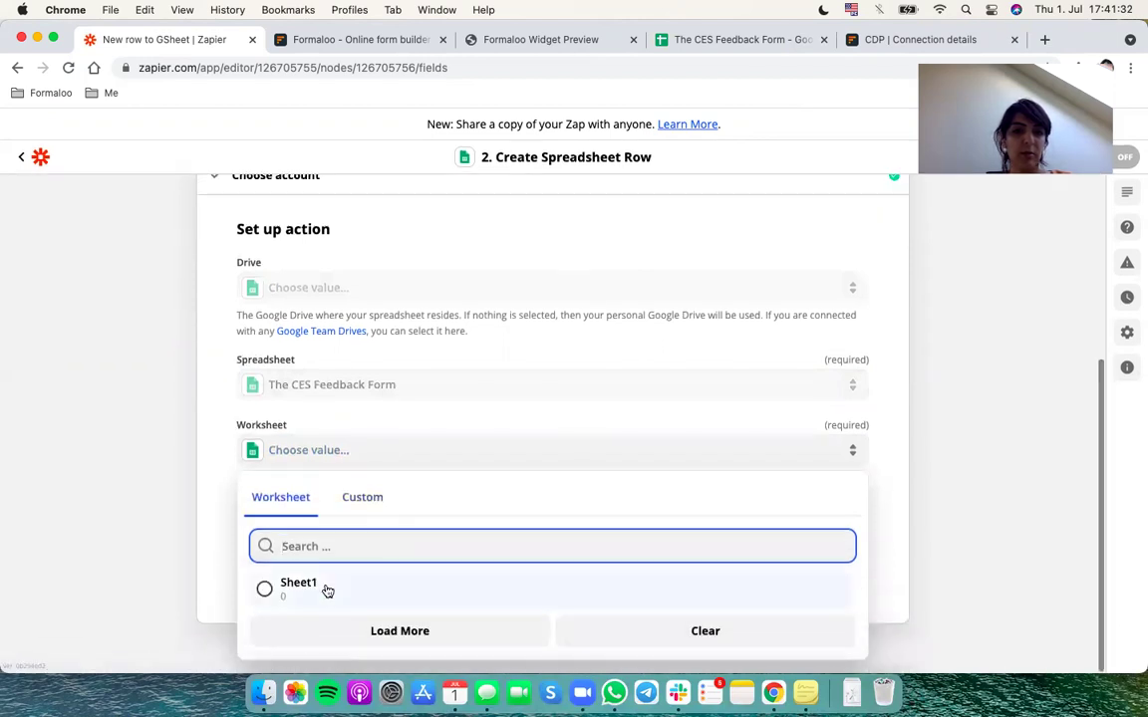
pyautogui.click(326, 590)
pyautogui.click(321, 507)
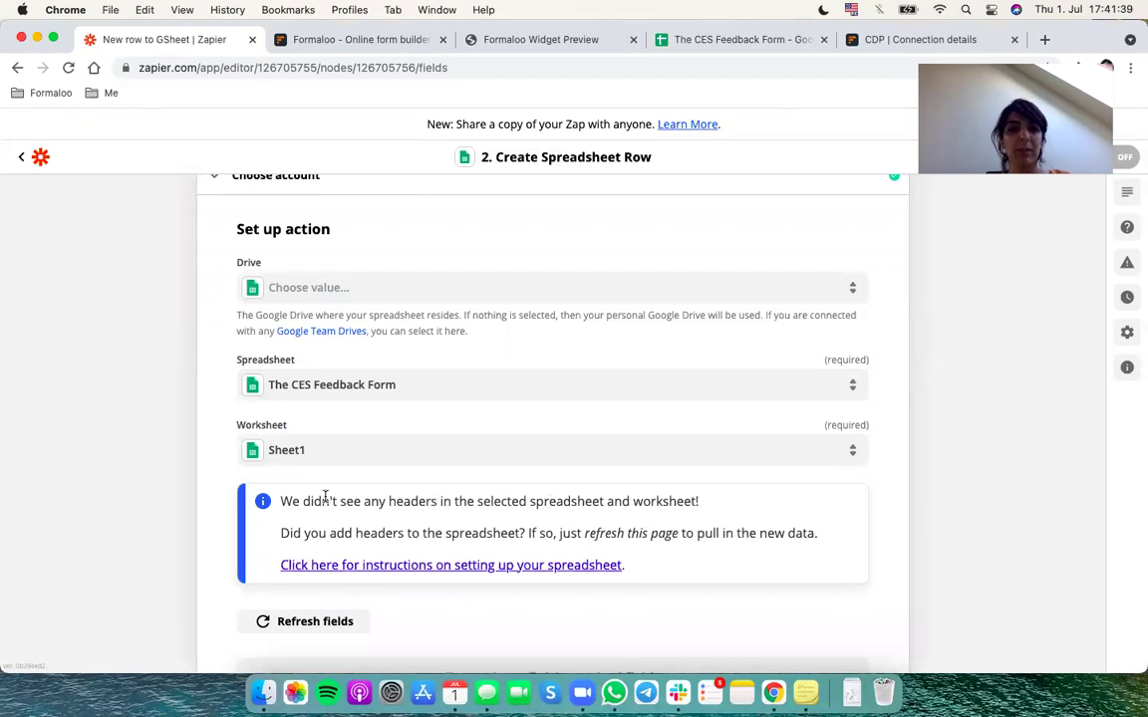
pyautogui.click(737, 40)
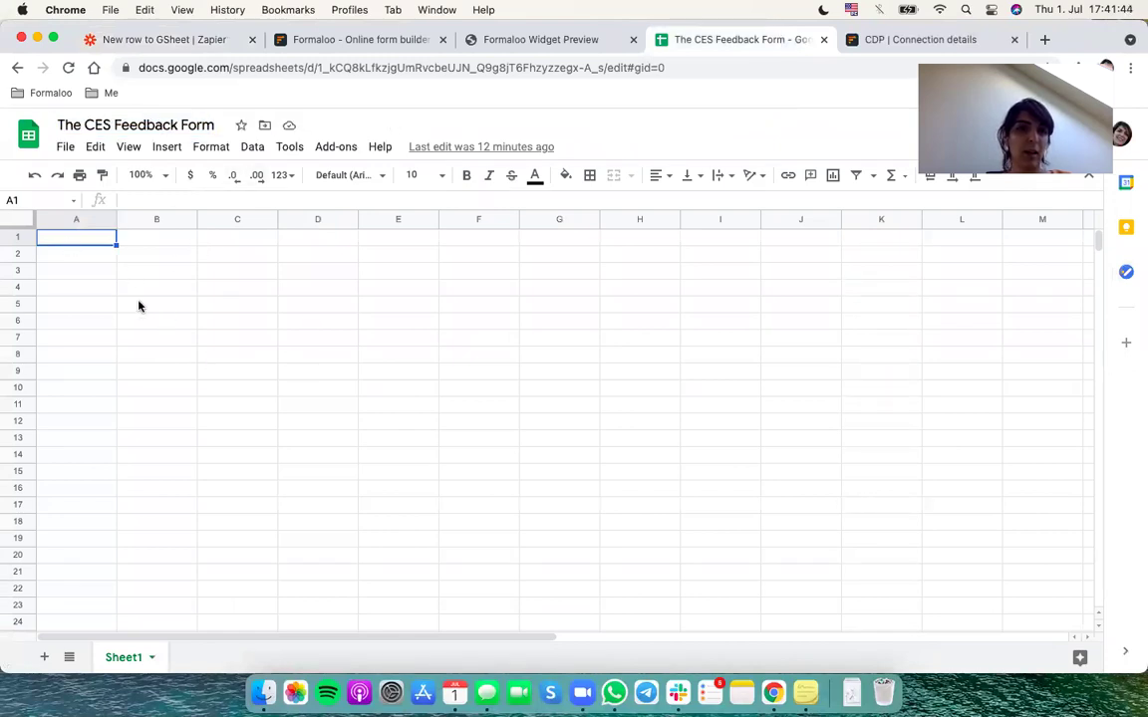
pyautogui.click(371, 44)
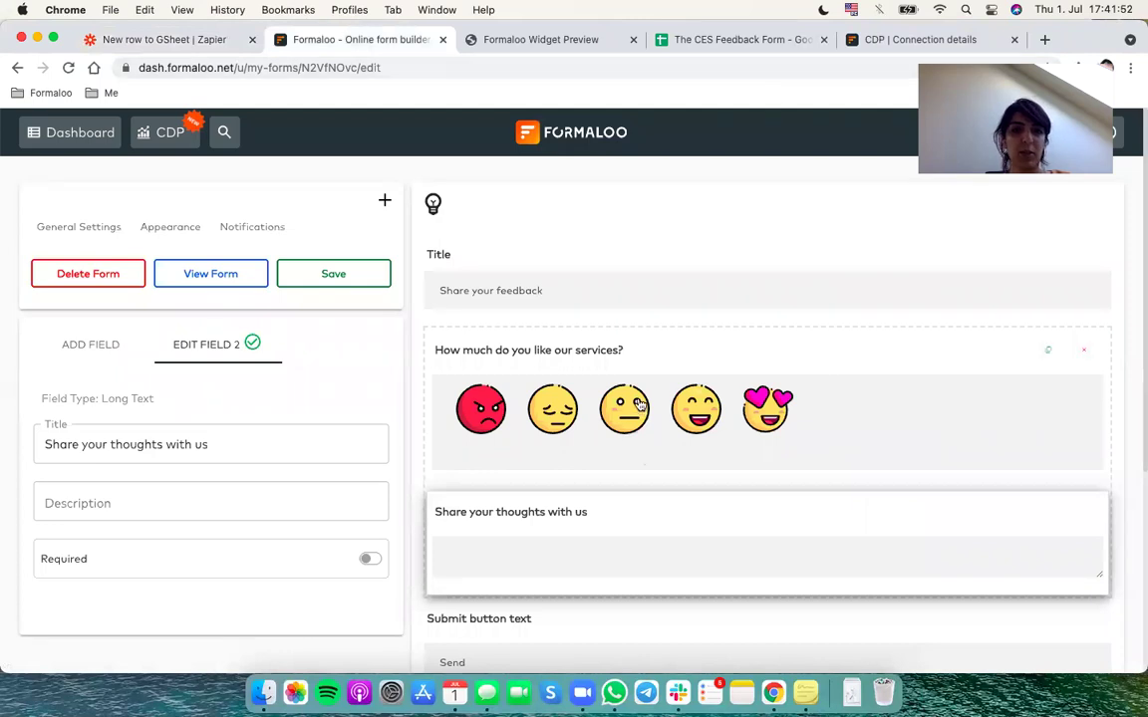
pyautogui.click(492, 367)
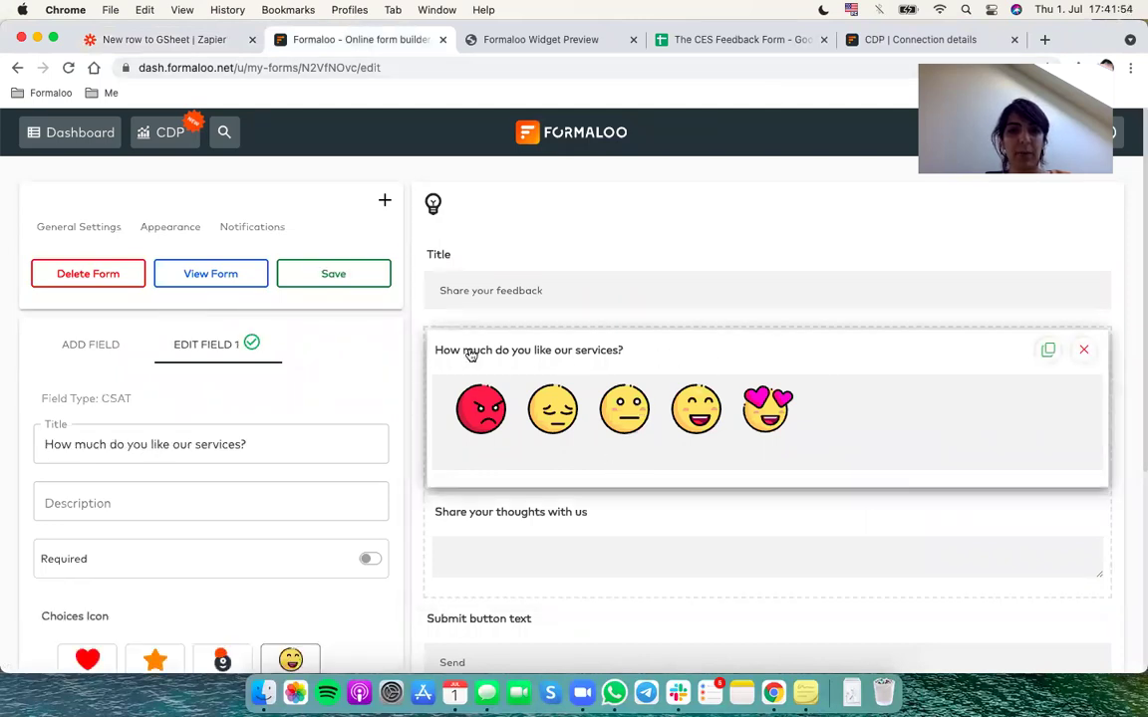
# Step: Enter the headers 'How much like' in A1 and 'Comments' in B1
pyautogui.click(743, 40)
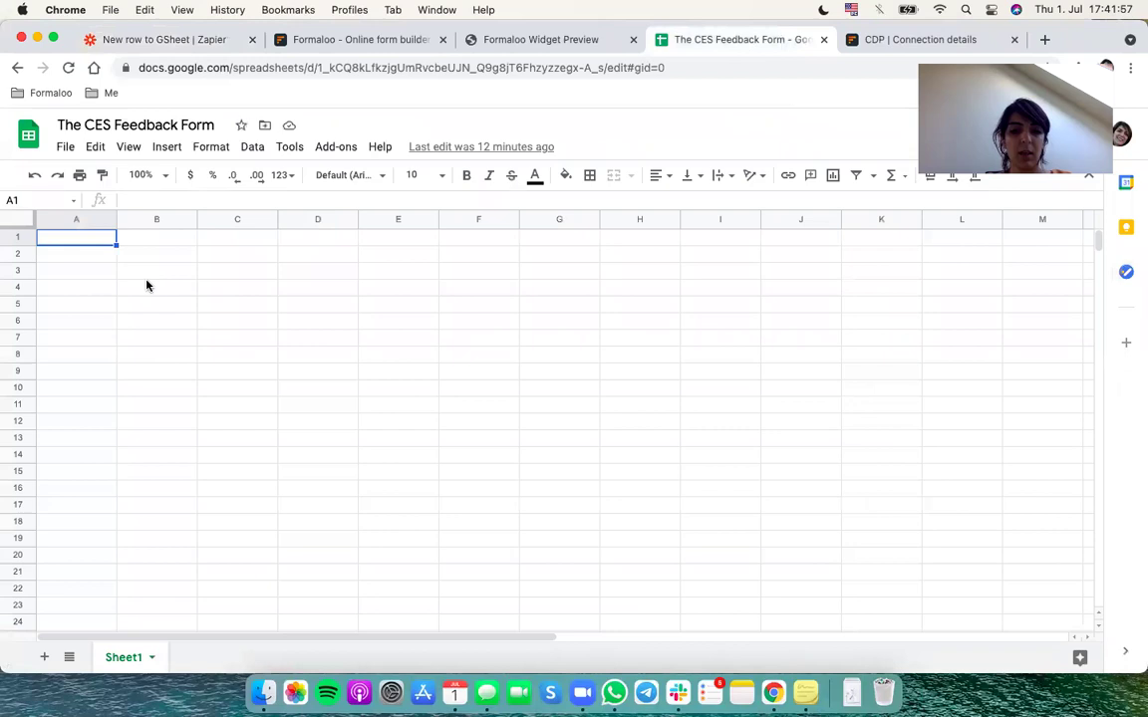
pyautogui.write('How much')
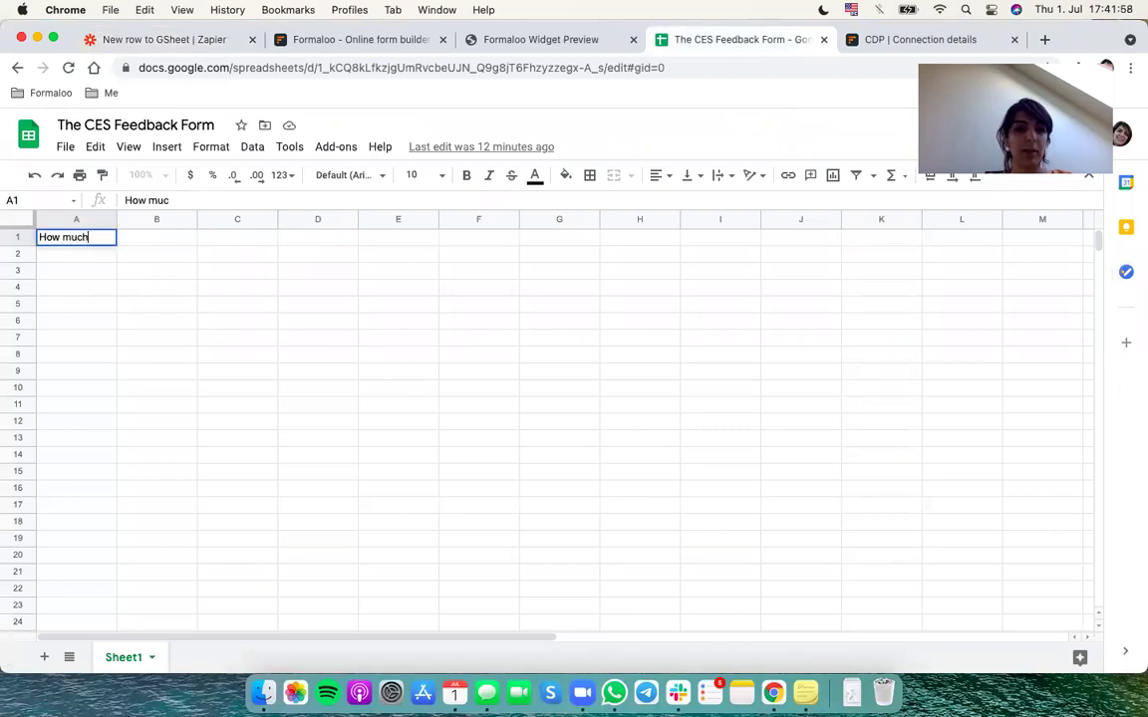
pyautogui.write(' like')
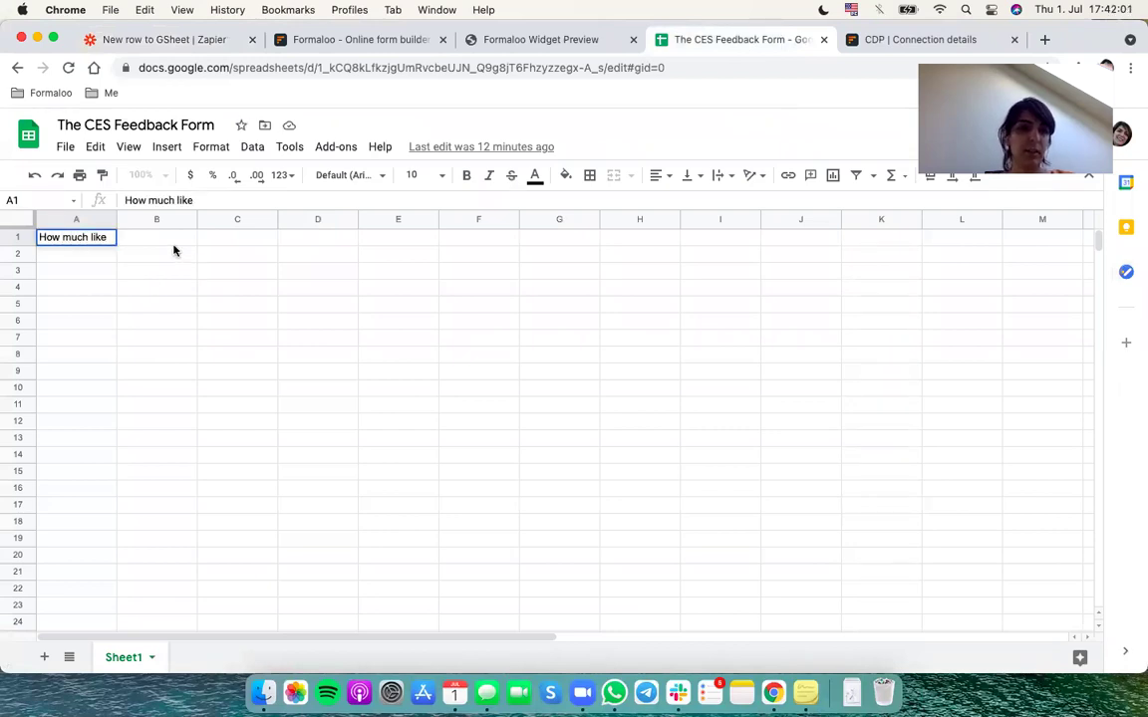
pyautogui.press('Tab')
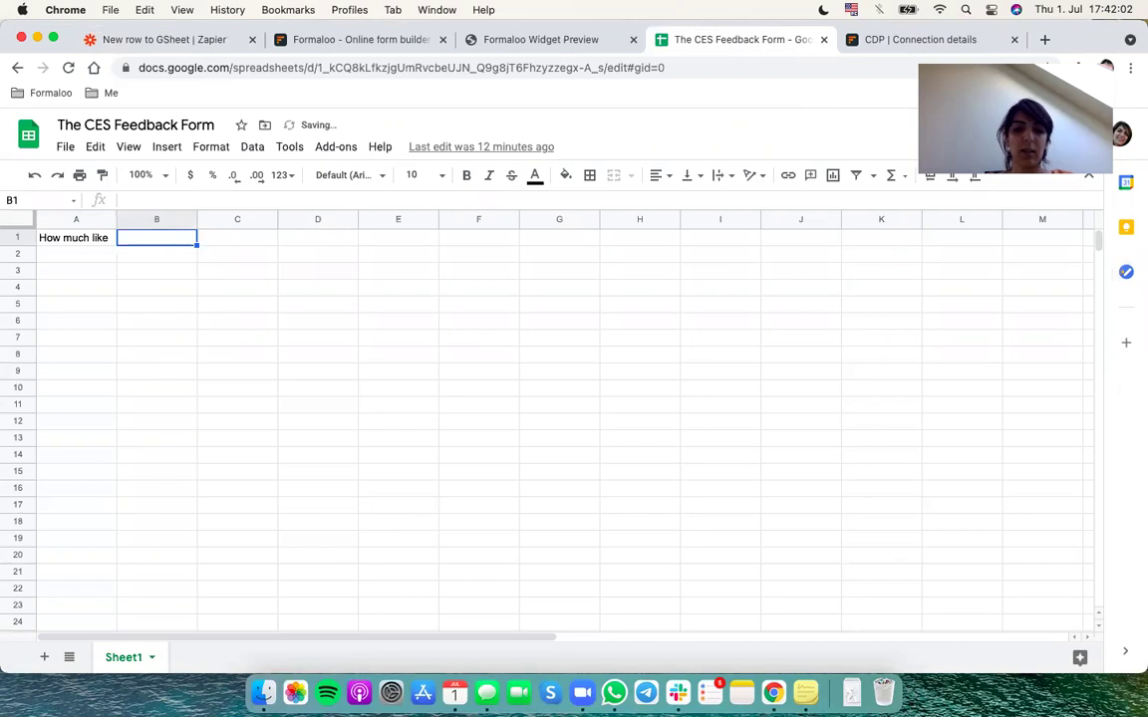
pyautogui.write('Comments')
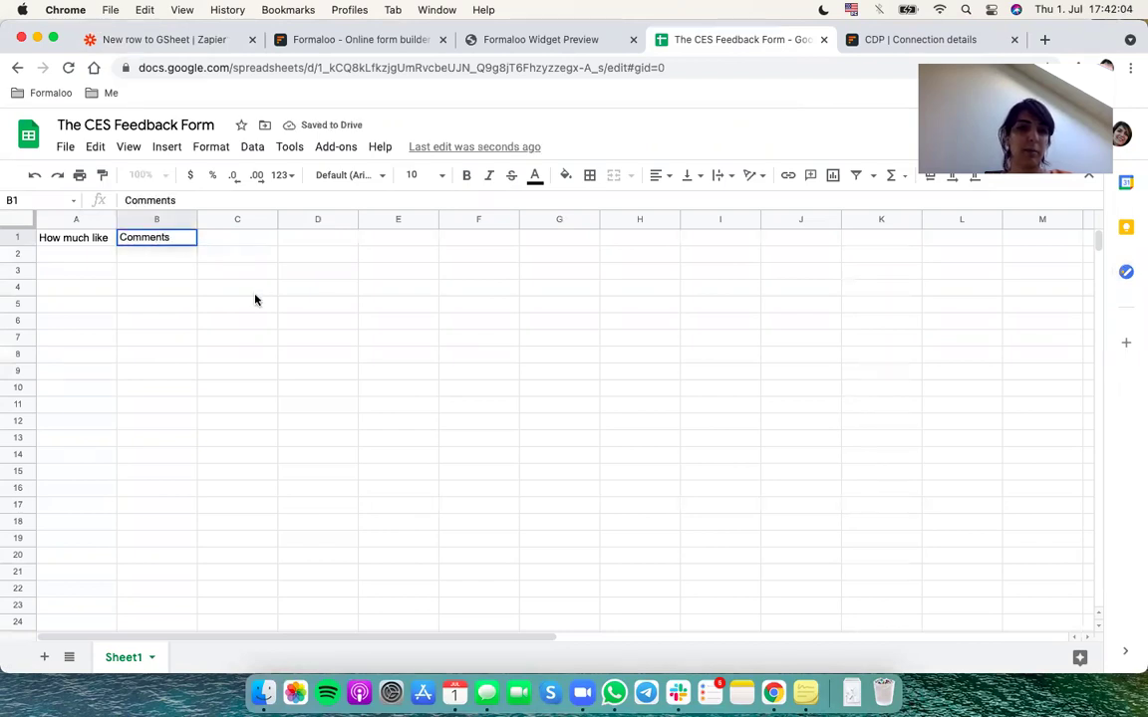
pyautogui.click(255, 292)
# Step: Widen column B and make the A1:B1 headers bold
pyautogui.moveTo(196, 218); pyautogui.dragTo(441, 219)
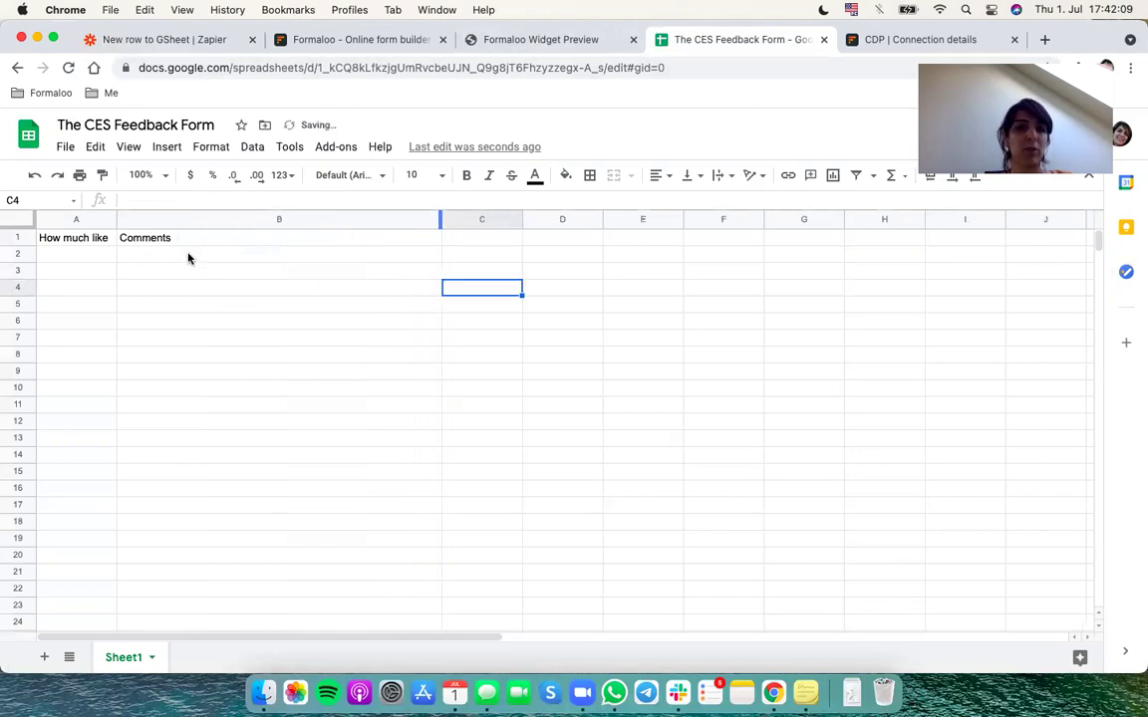
pyautogui.click(94, 237)
pyautogui.keyDown('shift'); pyautogui.click(158, 238); pyautogui.keyUp('shift')
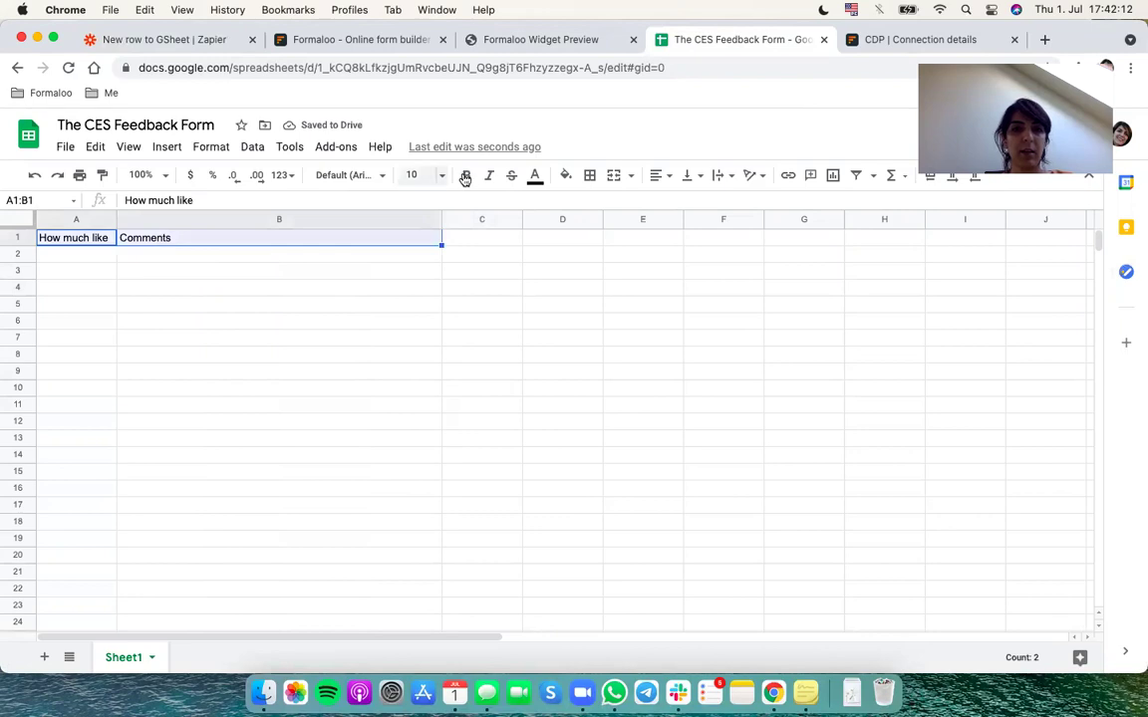
pyautogui.click(465, 177)
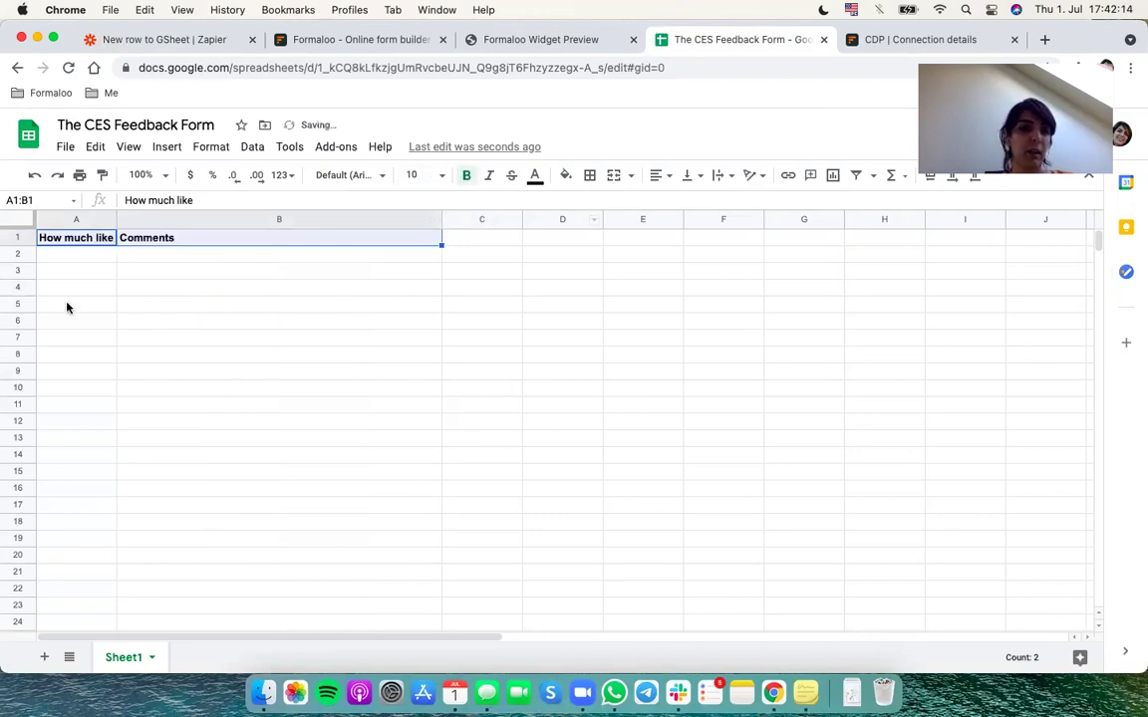
pyautogui.click(92, 256)
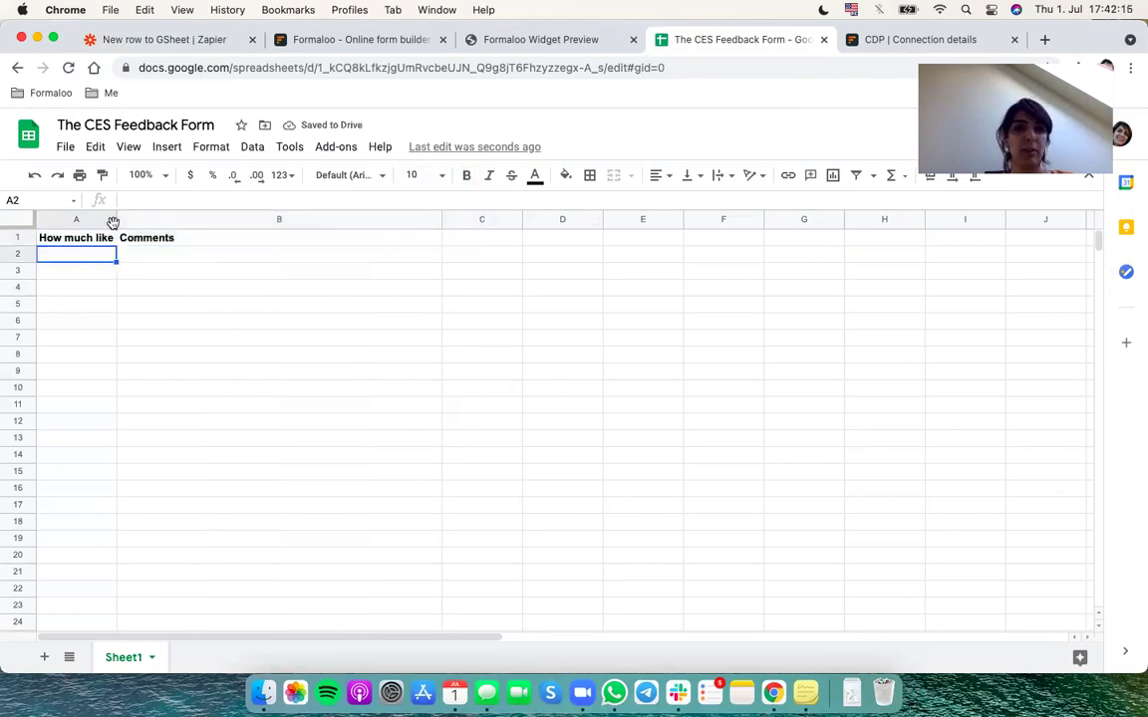
# Step: Refresh the fields and map the services-rating answer into How Much Like
pyautogui.click(174, 42)
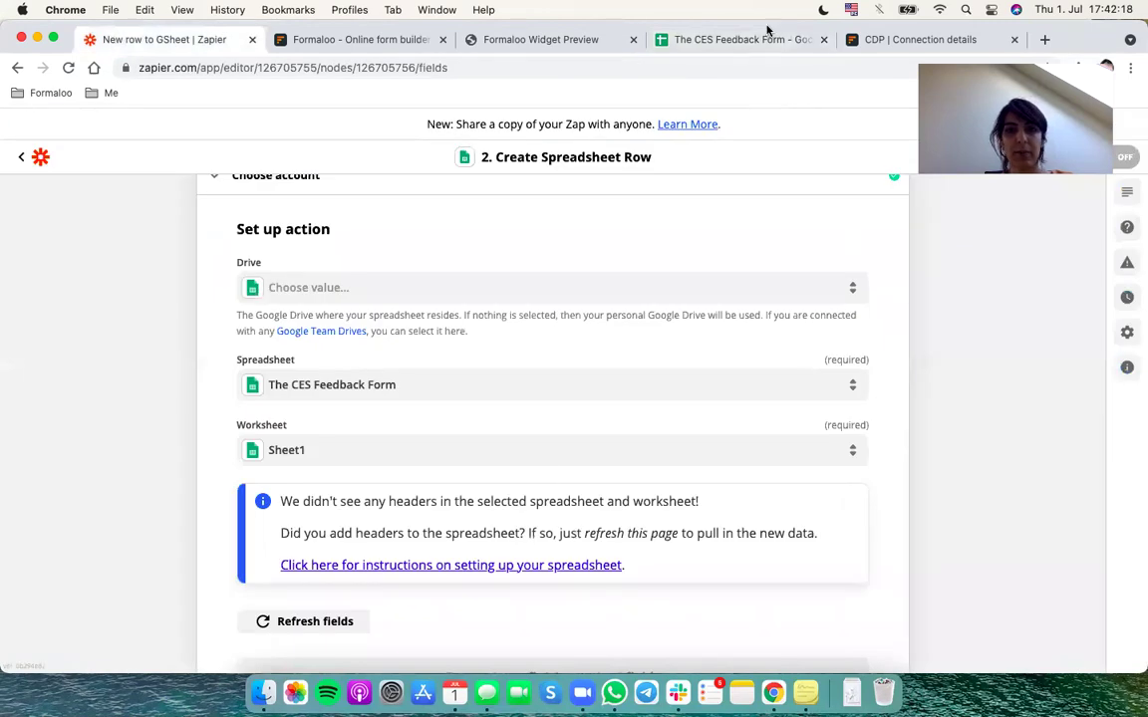
pyautogui.scroll(-3, 492, 382)
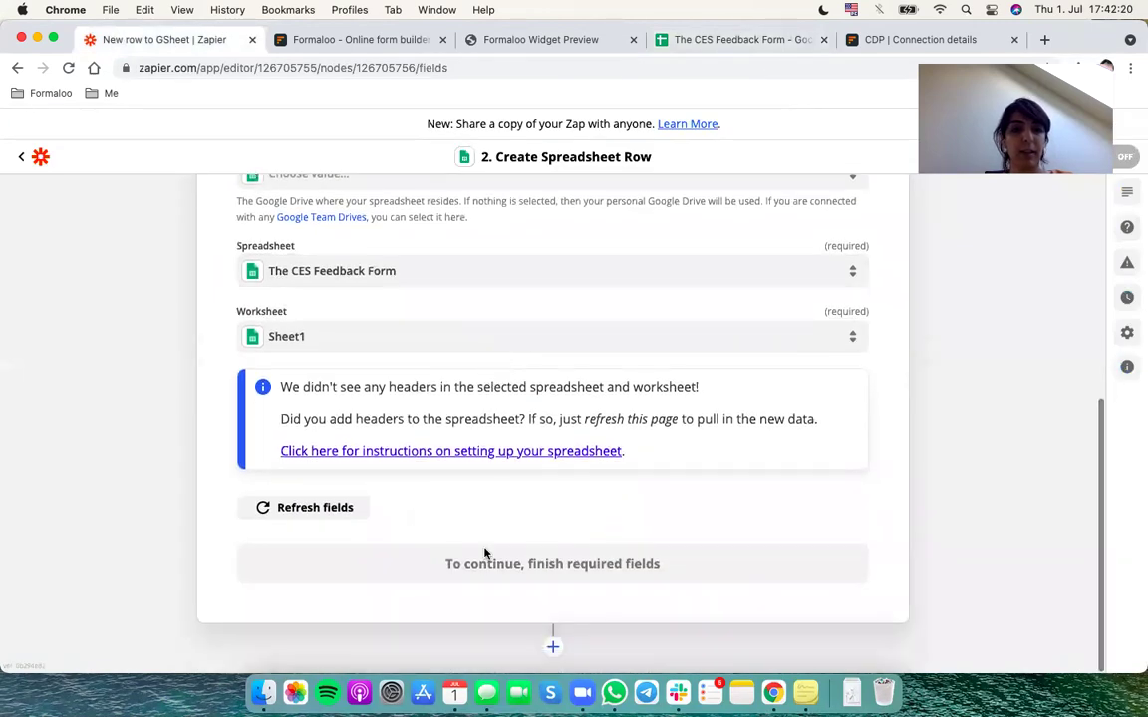
pyautogui.click(339, 513)
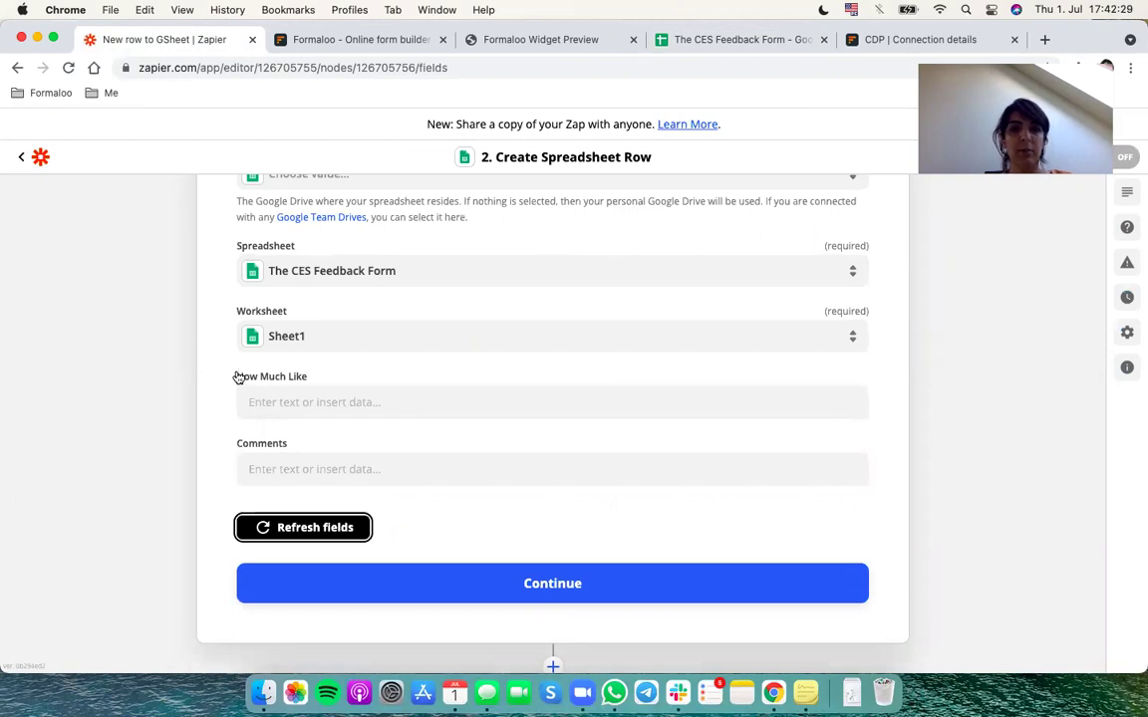
pyautogui.click(366, 400)
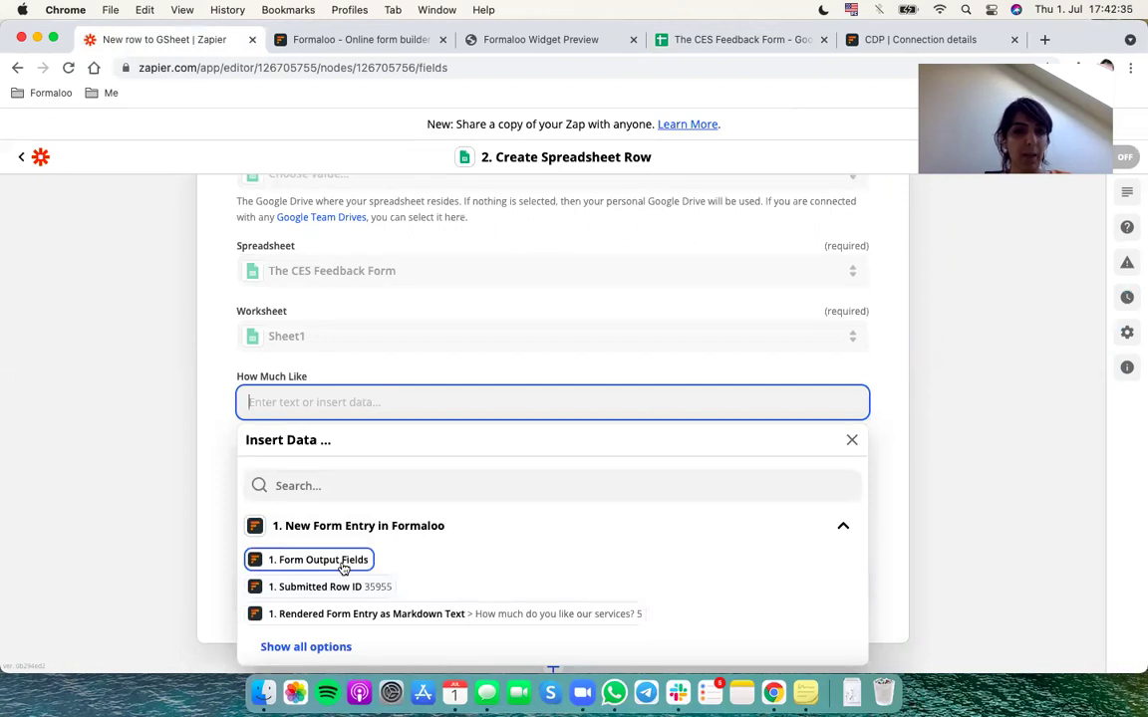
pyautogui.scroll(-1, 305, 569)
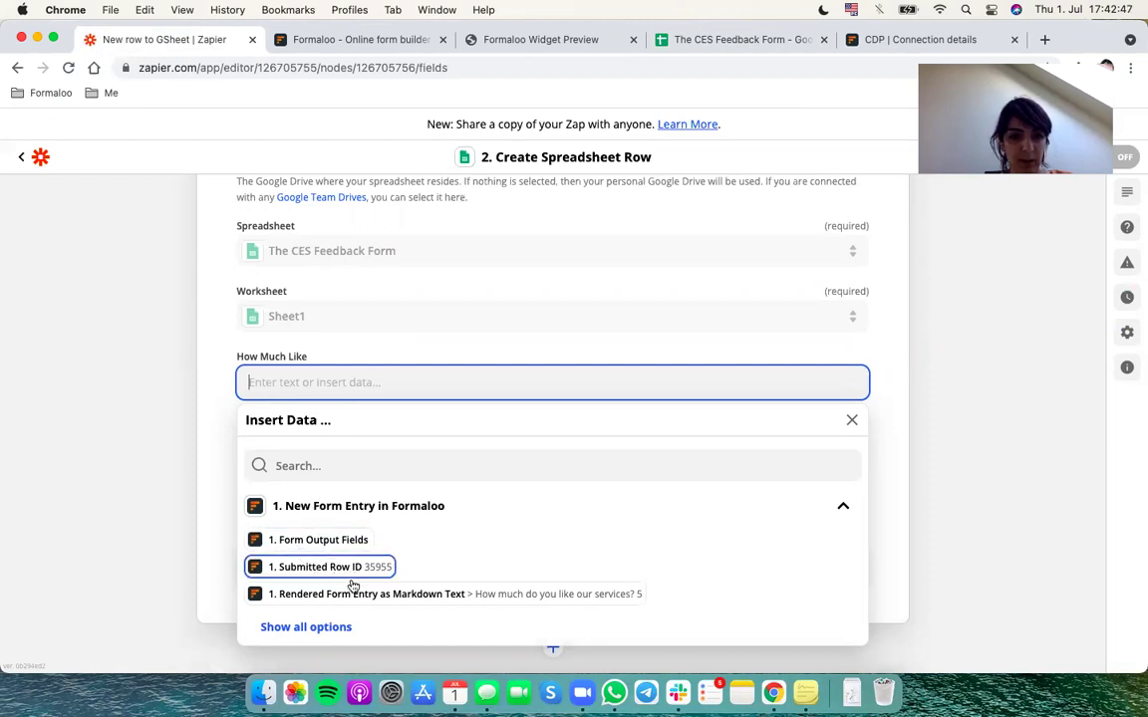
pyautogui.scroll(-1, 356, 593)
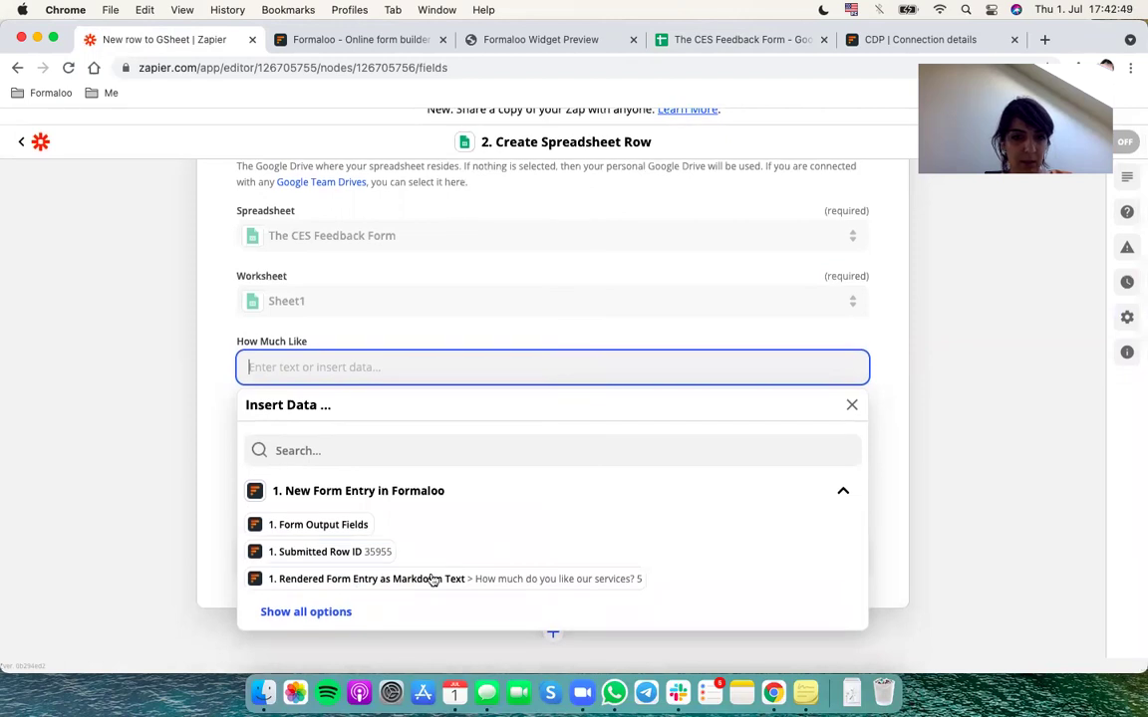
pyautogui.click(323, 612)
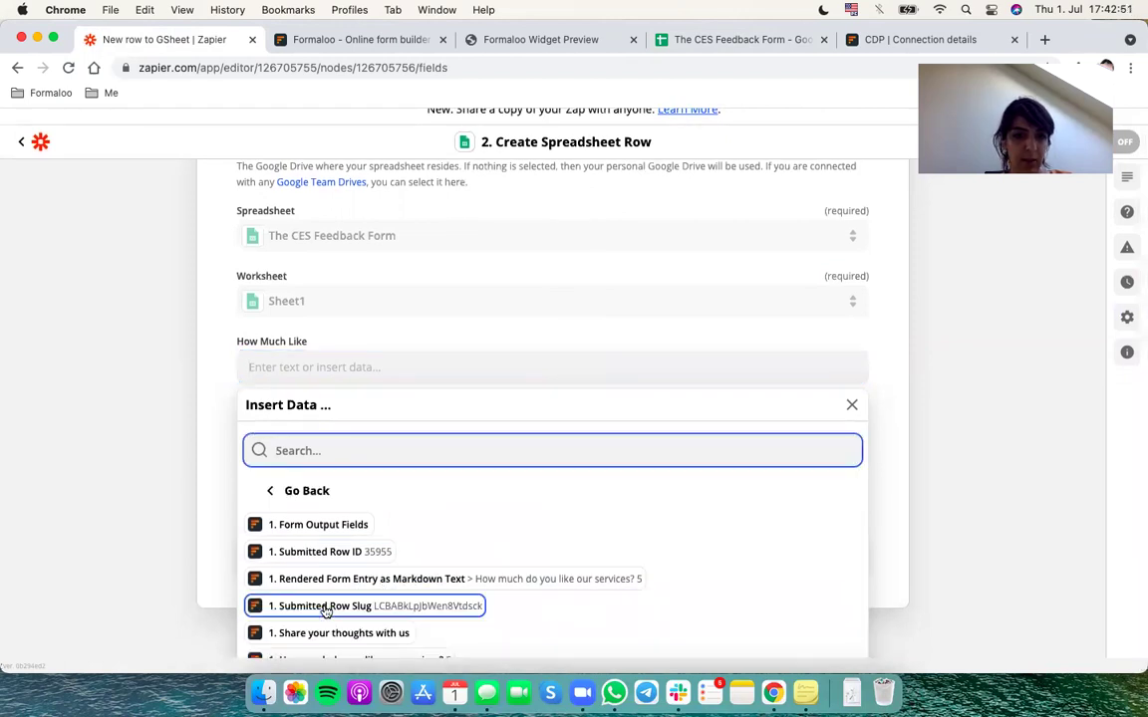
pyautogui.scroll(-1, 326, 610)
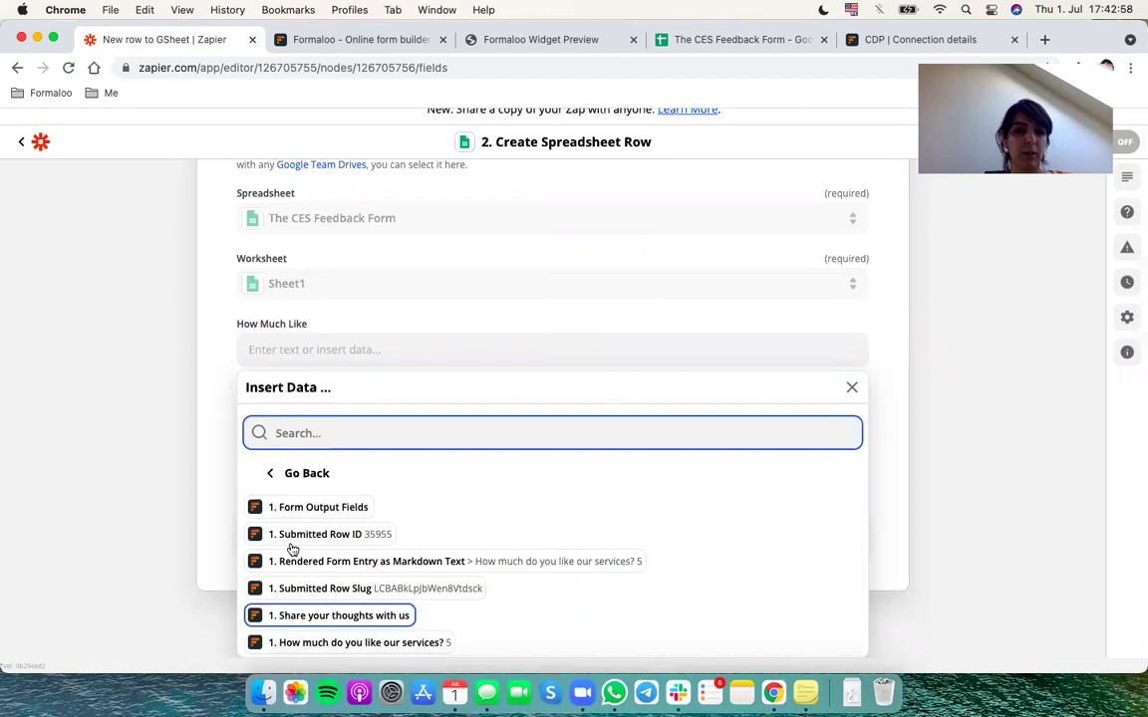
pyautogui.click(379, 645)
pyautogui.click(220, 376)
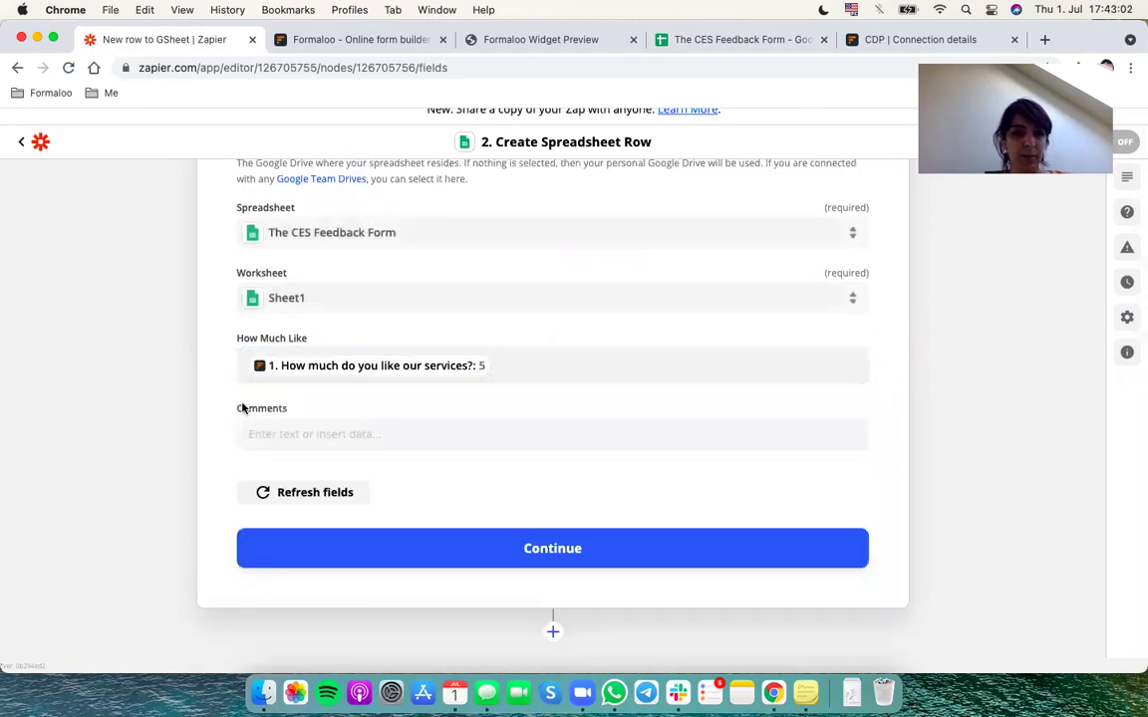
# Step: Map the 'Share your thoughts with us' answer into the Comments field
pyautogui.click(308, 430)
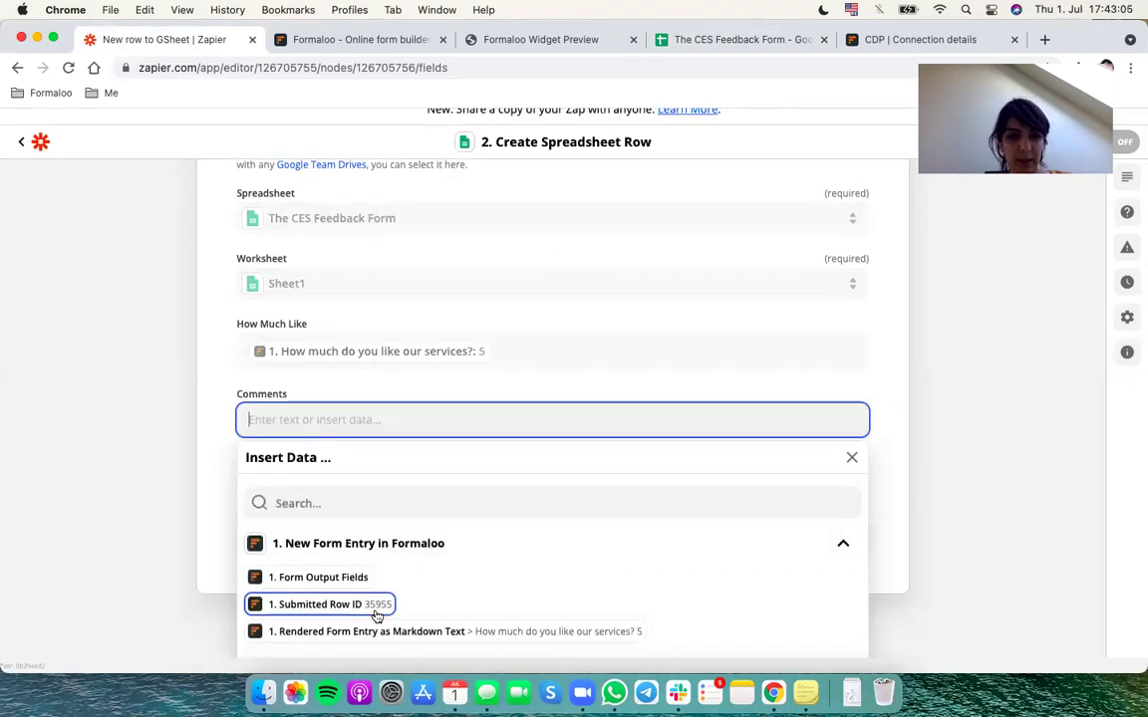
pyautogui.scroll(-1, 329, 558)
pyautogui.click(336, 638)
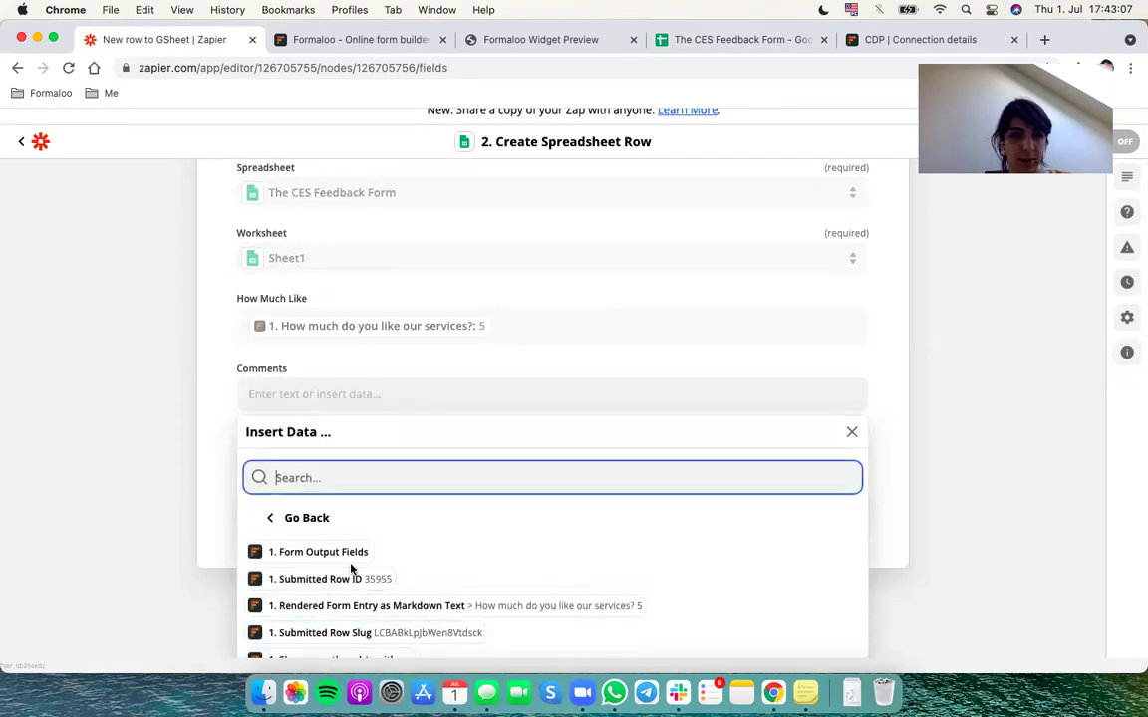
pyautogui.scroll(-2, 351, 569)
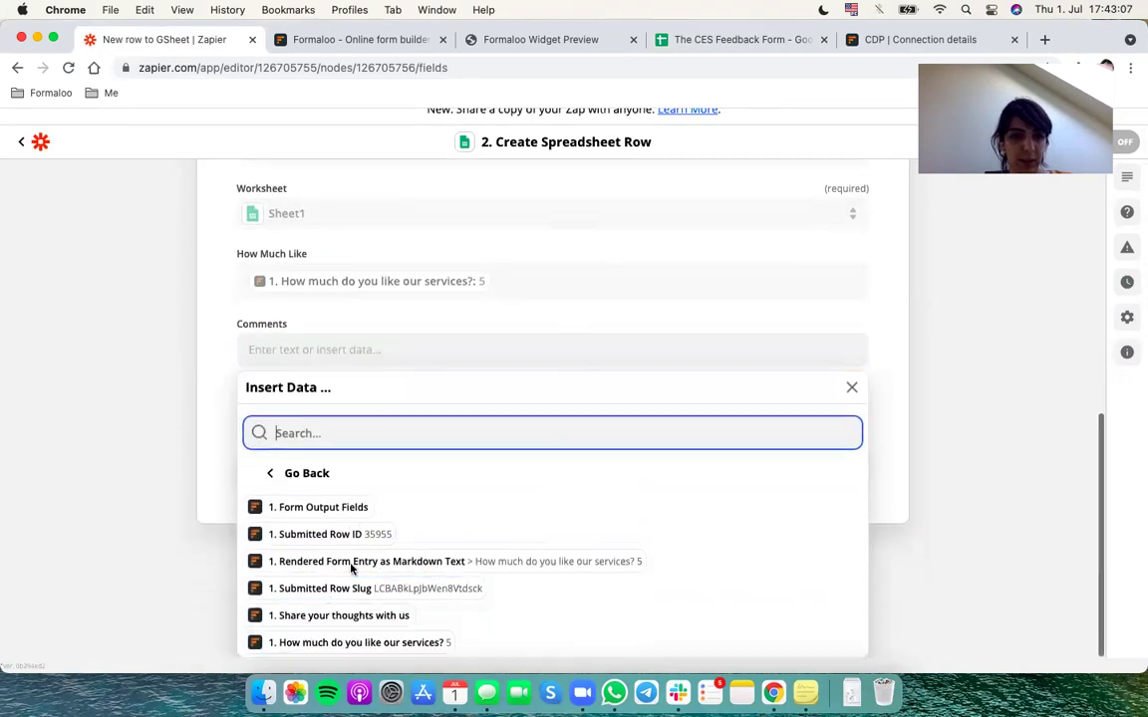
pyautogui.click(363, 615)
pyautogui.click(222, 346)
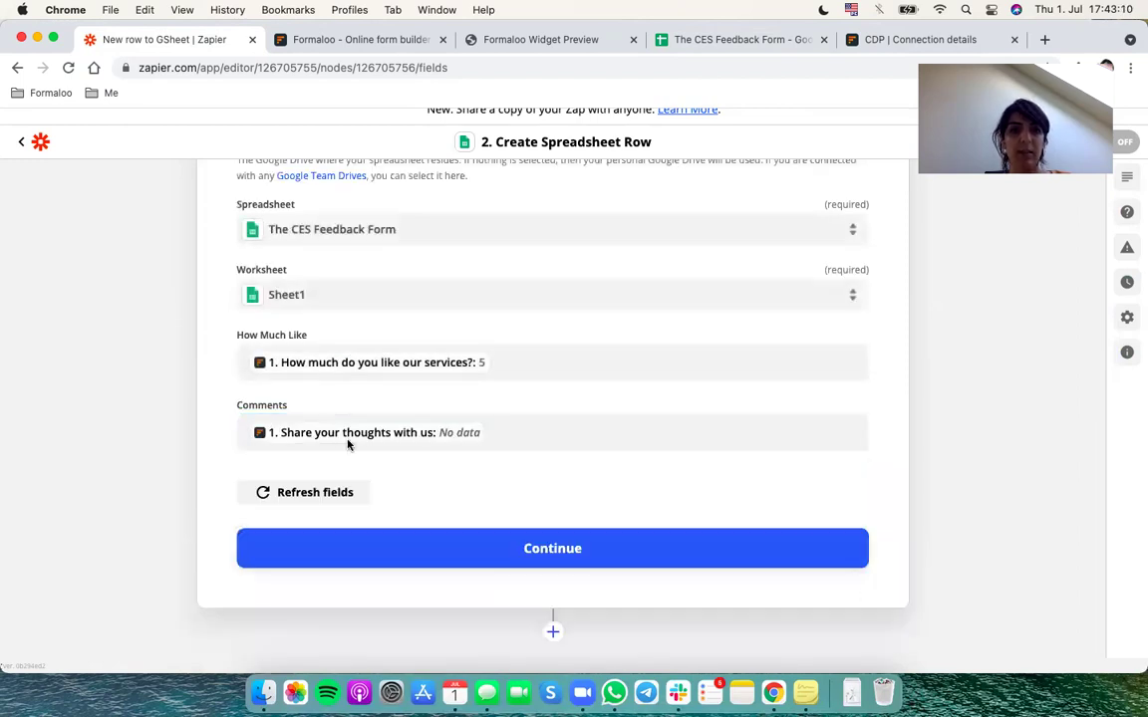
pyautogui.click(373, 40)
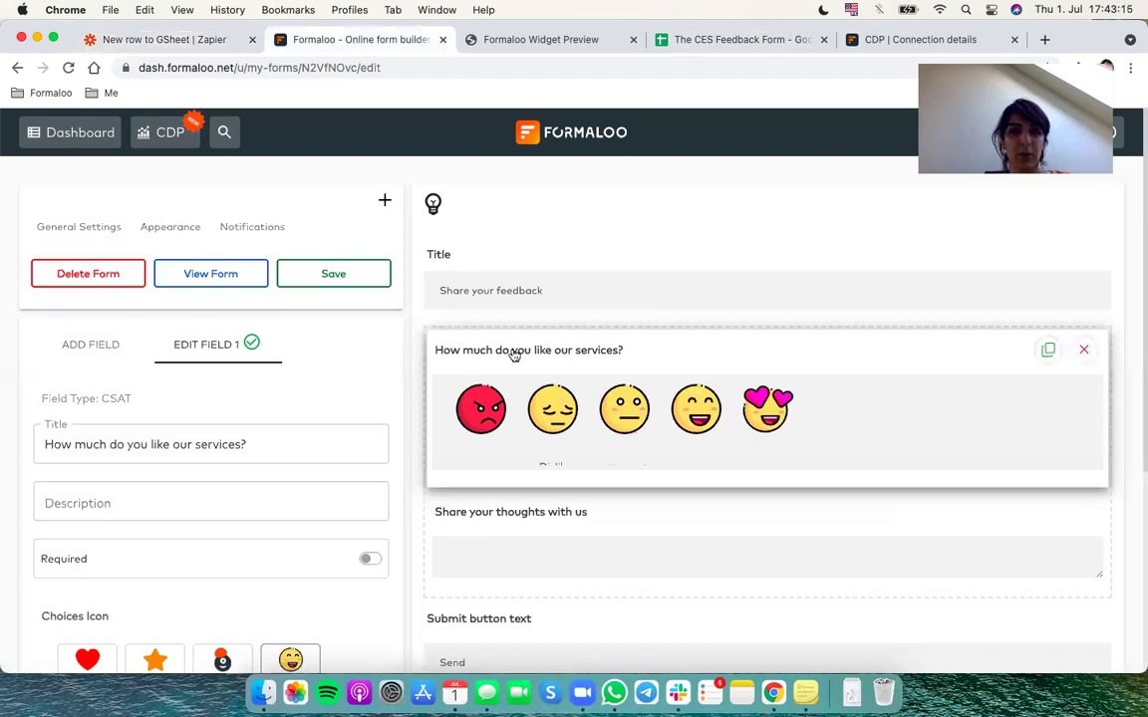
pyautogui.click(579, 522)
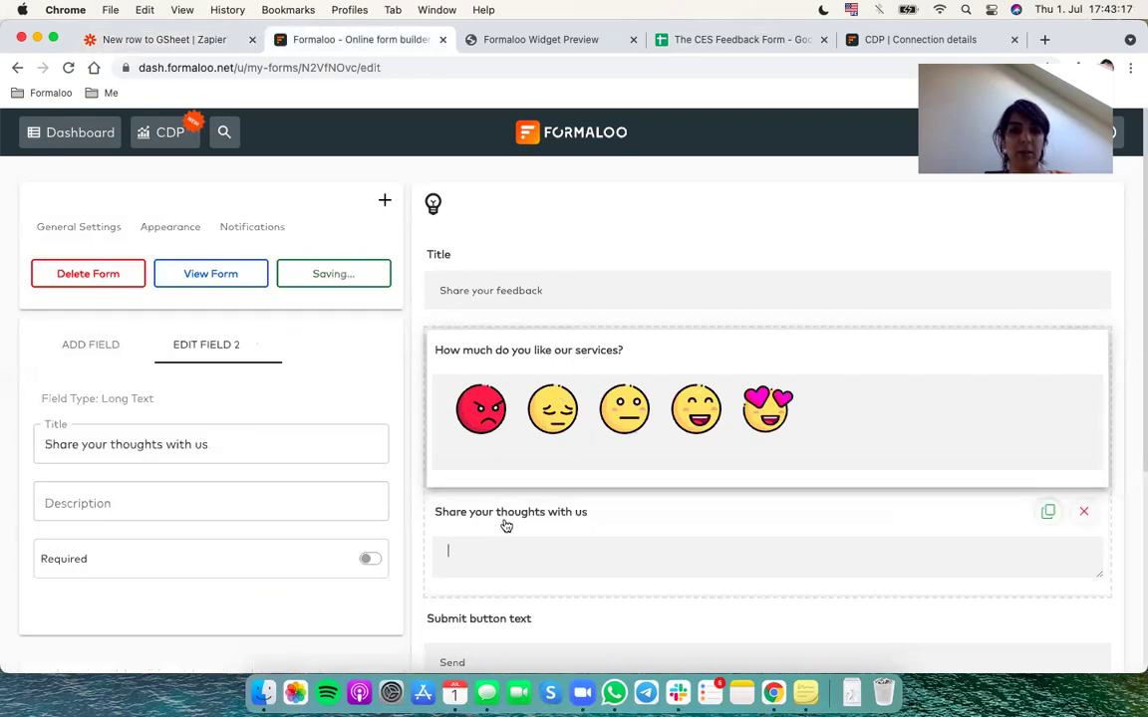
pyautogui.click(211, 40)
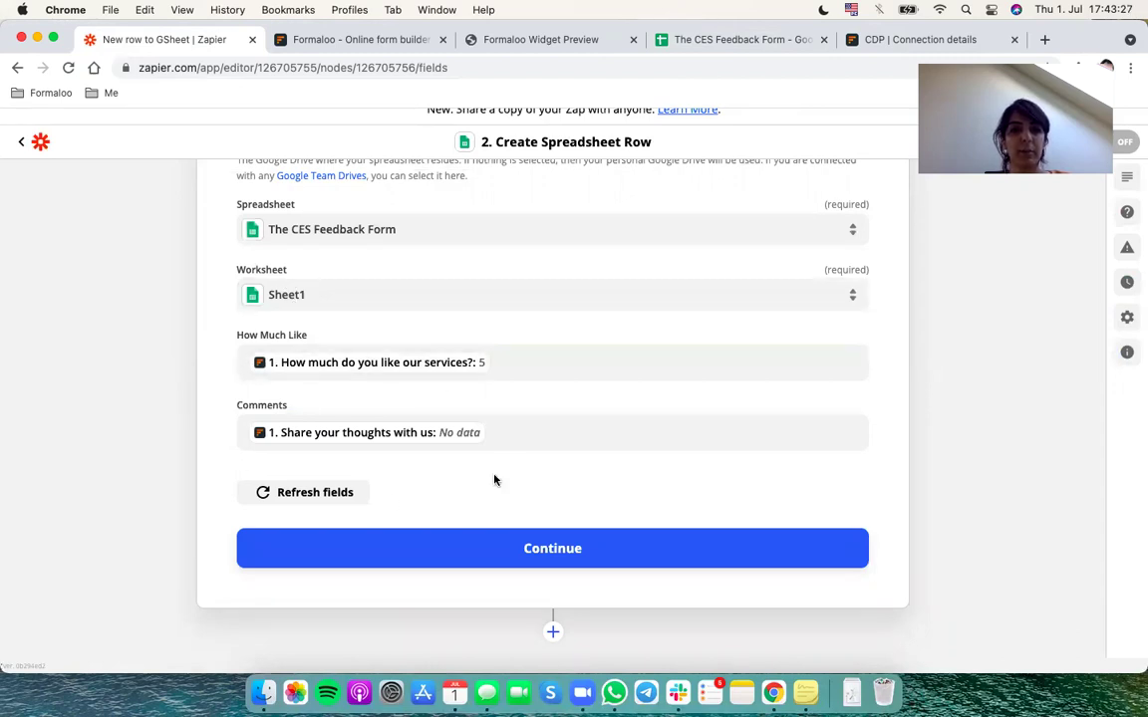
# Step: Test the row step, turn the zap on, and go back to My Zaps
pyautogui.click(538, 546)
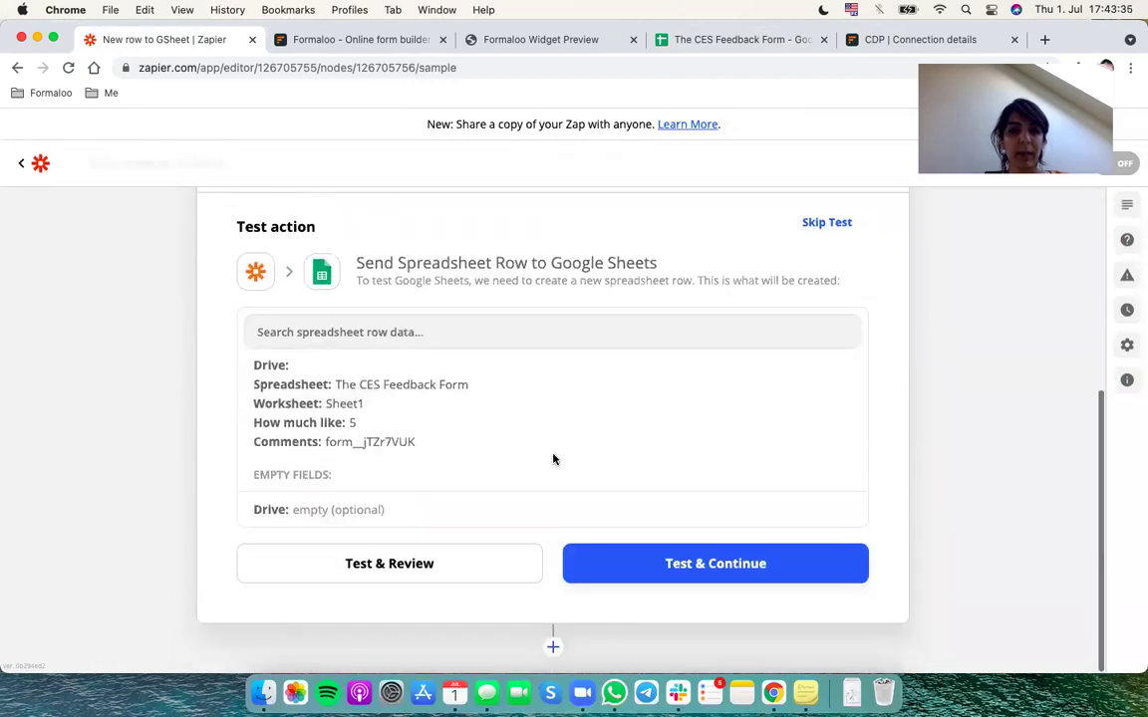
pyautogui.click(723, 560)
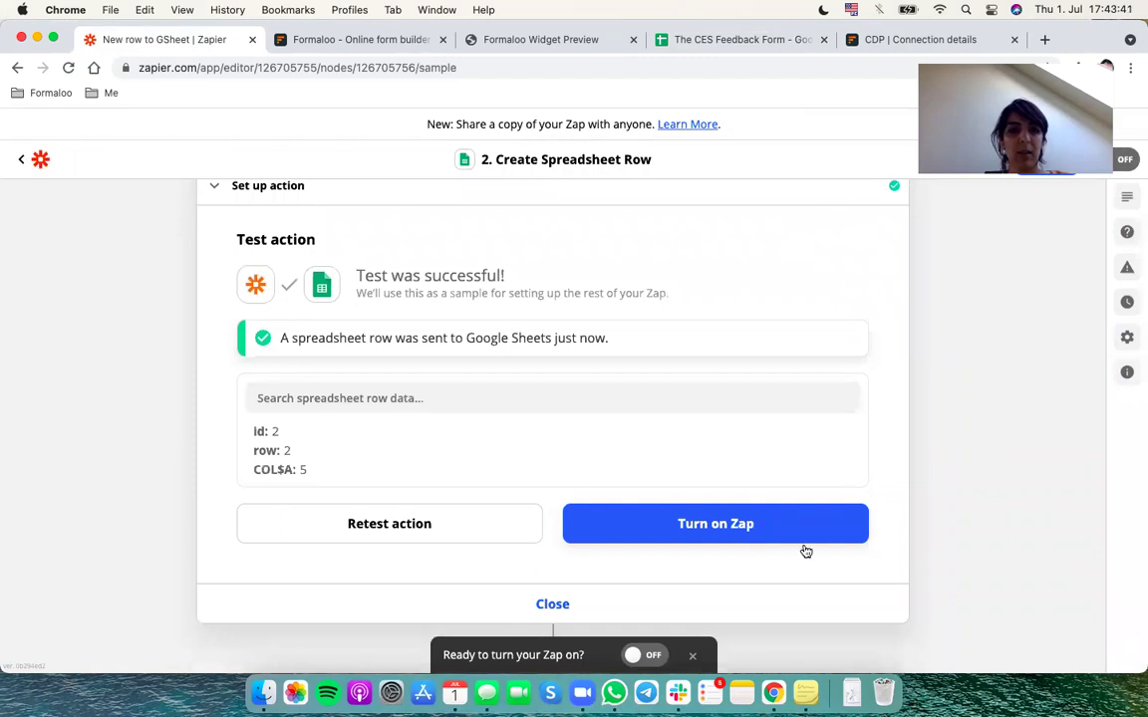
pyautogui.click(715, 524)
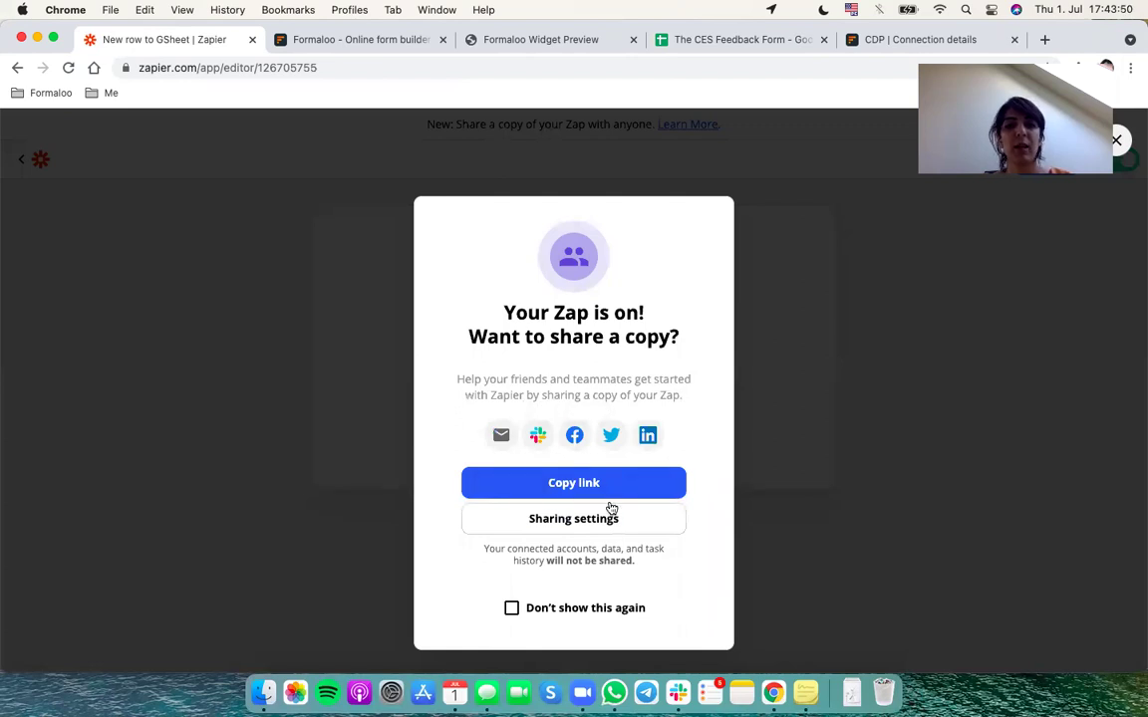
pyautogui.click(333, 320)
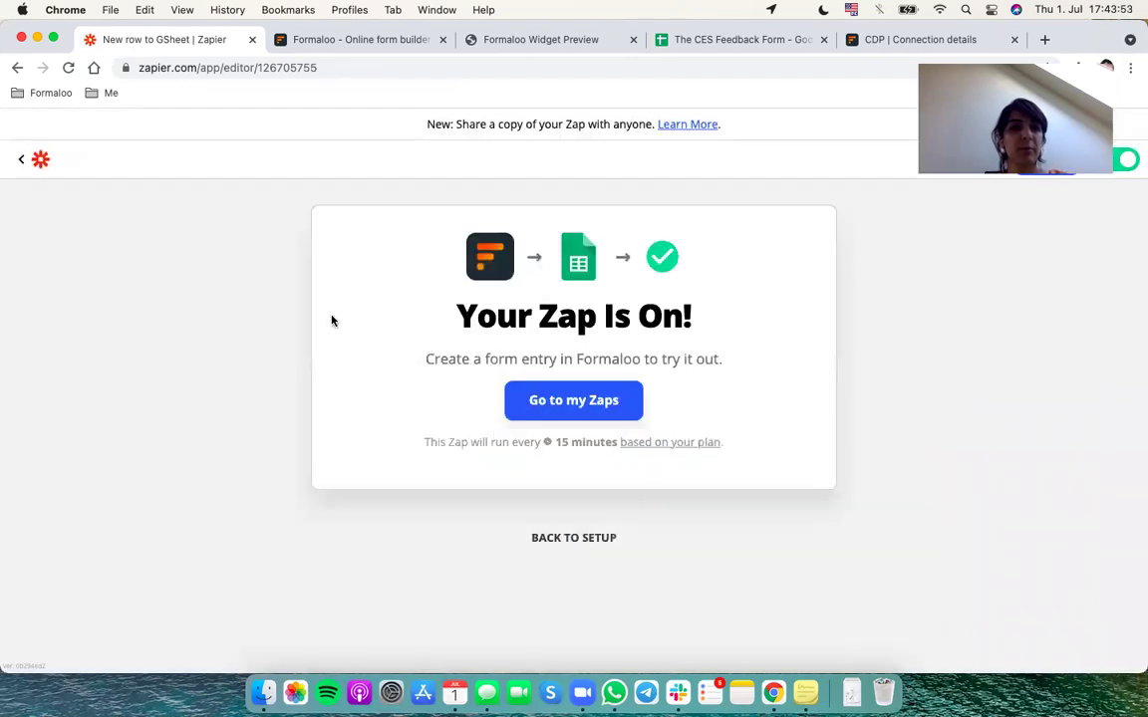
pyautogui.click(22, 157)
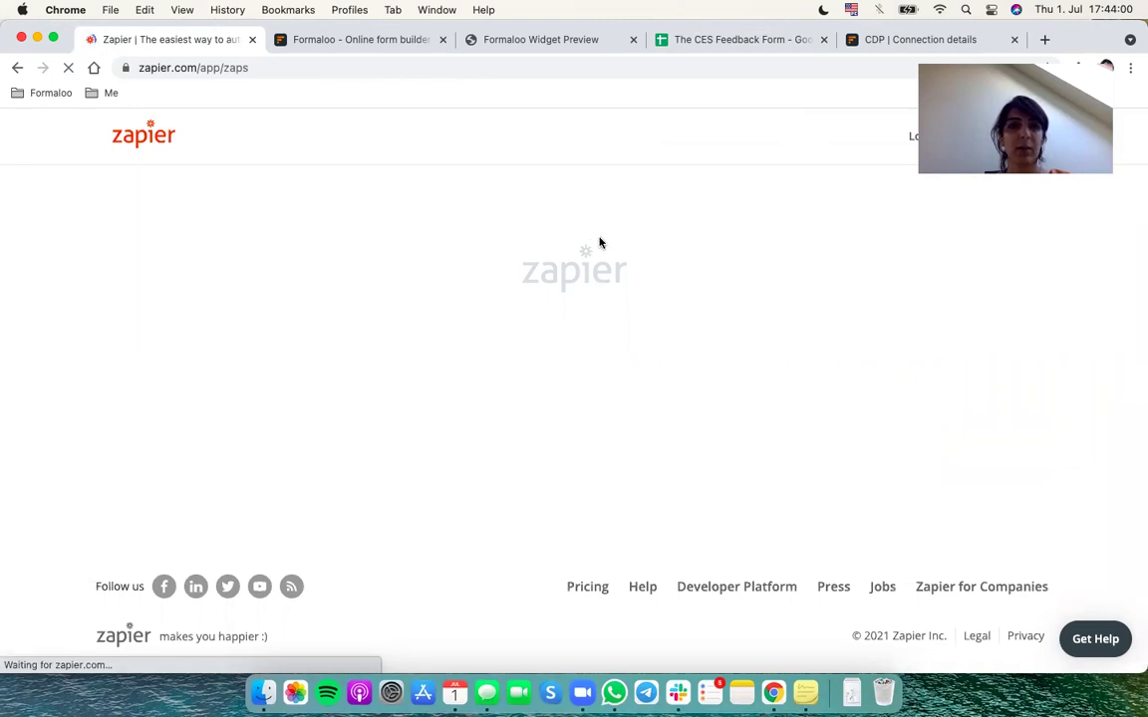
# Step: Submit a widget entry rated with the fourth face and commented 'hey cool!'
pyautogui.click(545, 40)
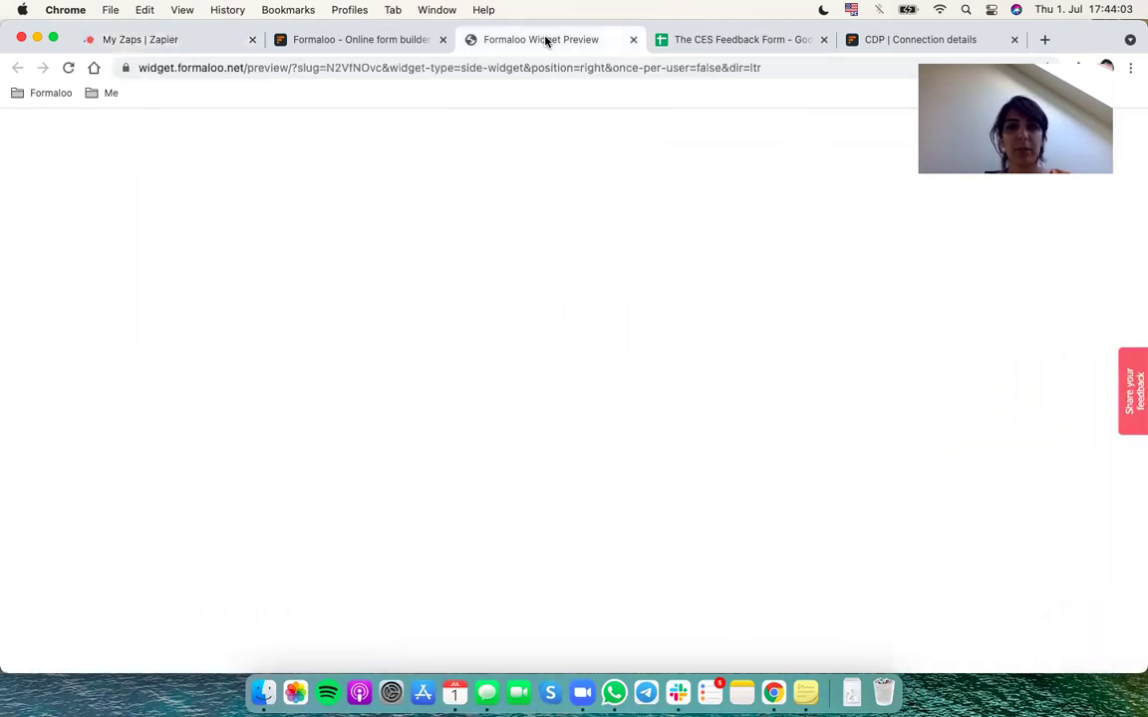
pyautogui.click(1133, 419)
pyautogui.click(1025, 481)
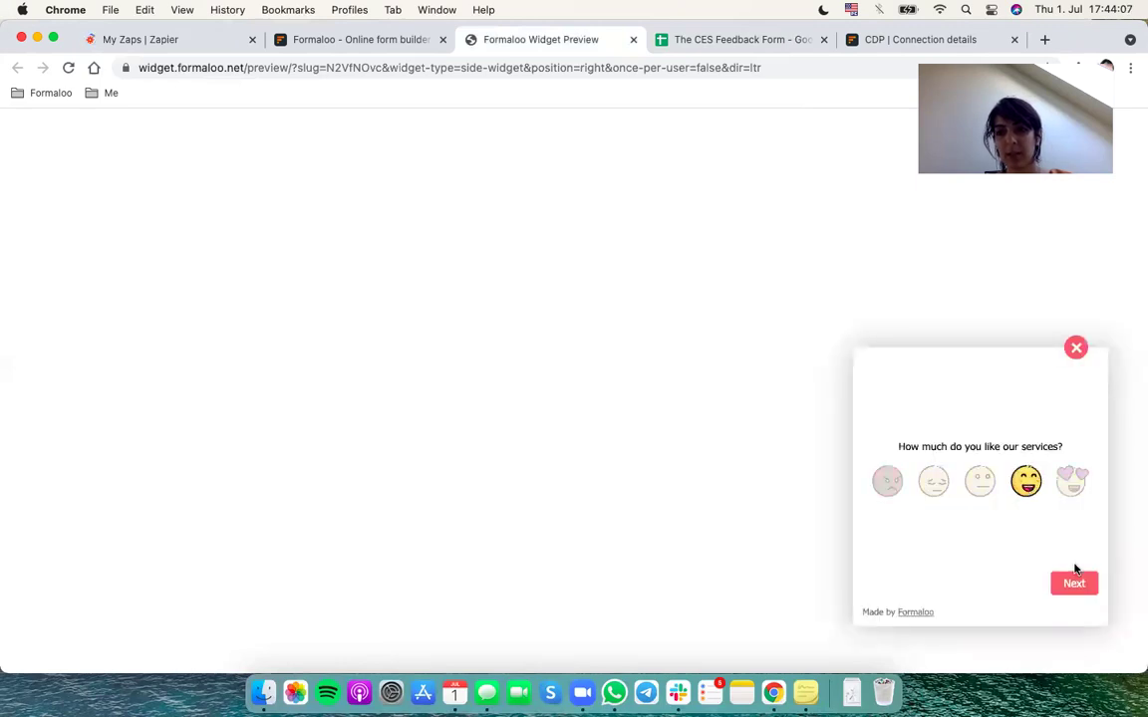
pyautogui.click(1074, 583)
pyautogui.click(1018, 462)
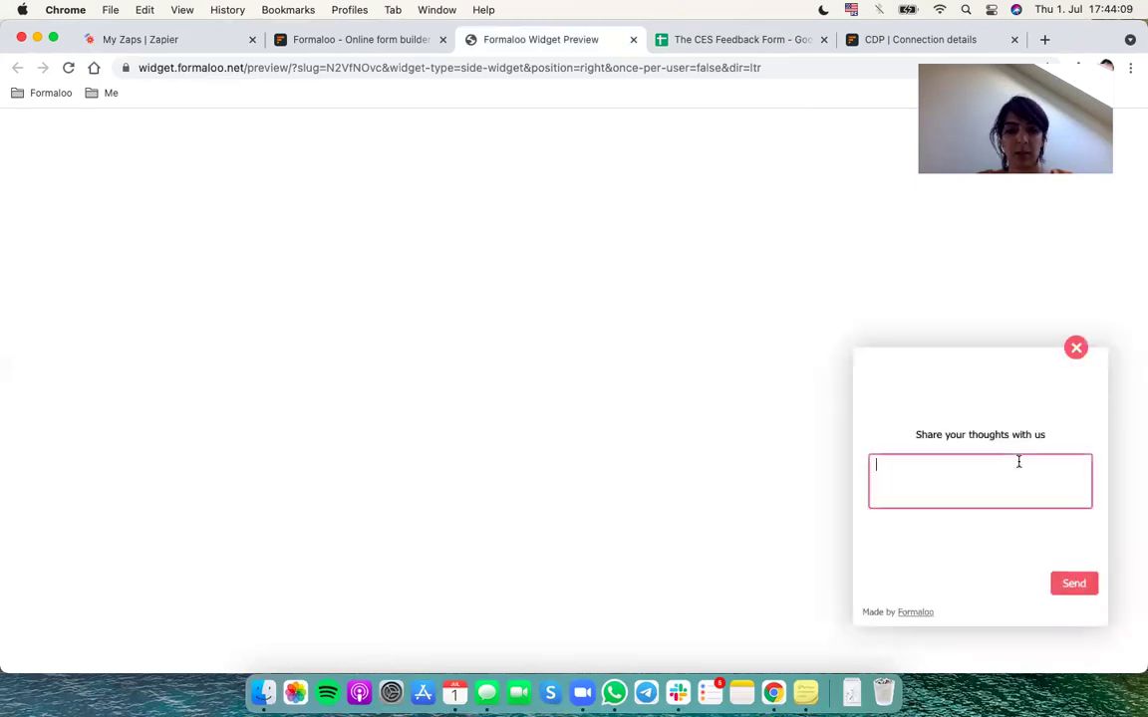
pyautogui.write('hey')
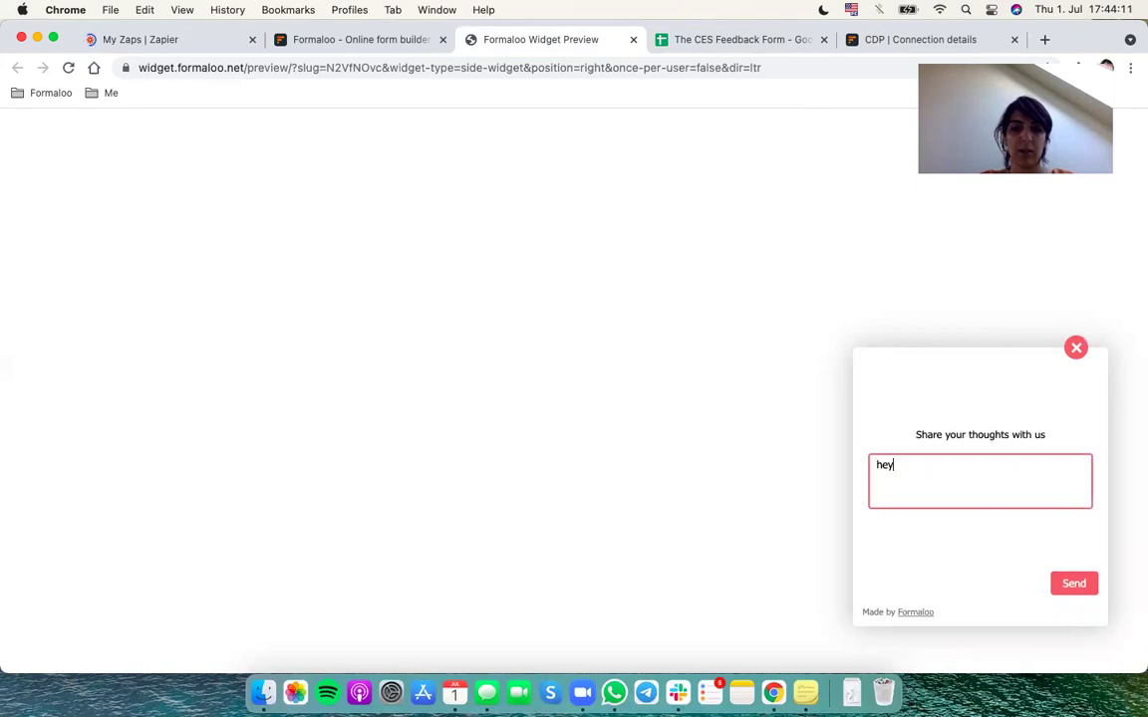
pyautogui.write(' cool!')
pyautogui.click(1072, 583)
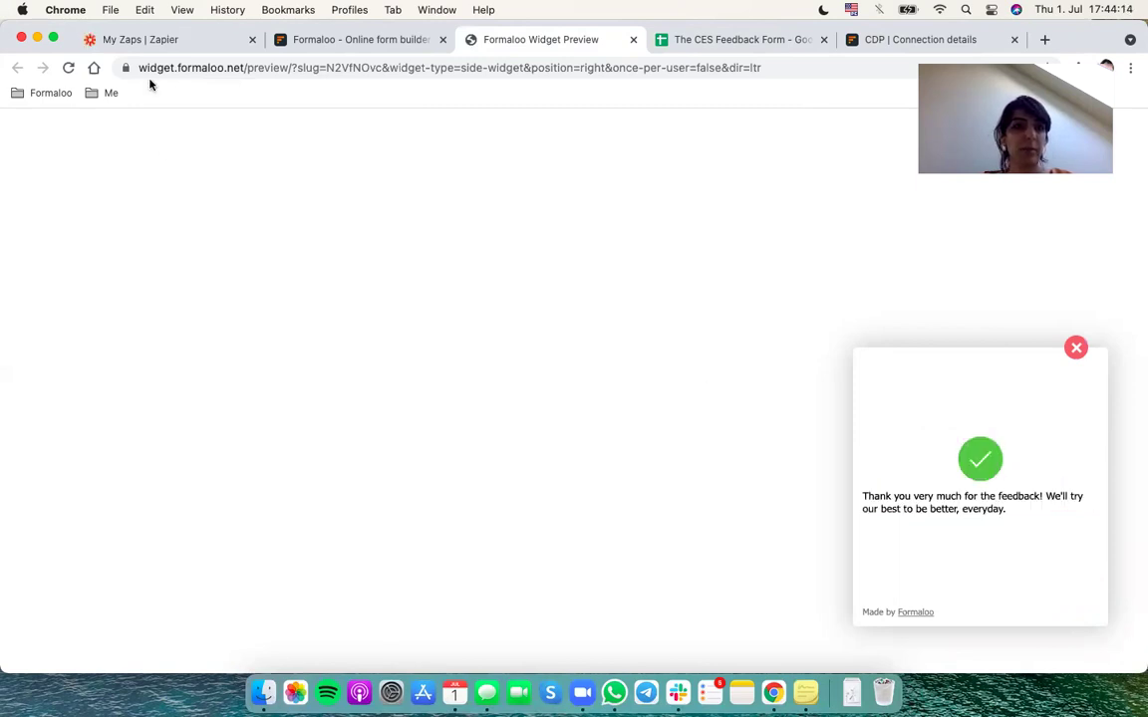
pyautogui.click(145, 40)
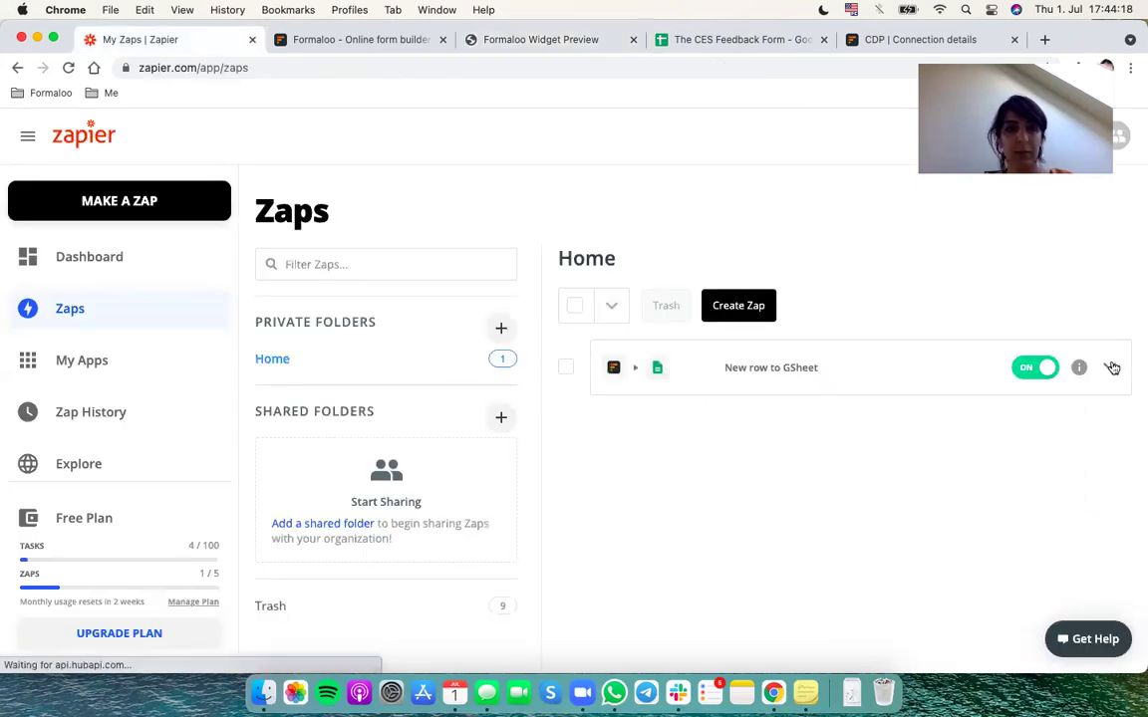
# Step: Trigger Run Zap on the 'New row to GSheet' zap, then view row 3 (4, "hey cool!") in The CES Feedback Form
pyautogui.click(127, 309)
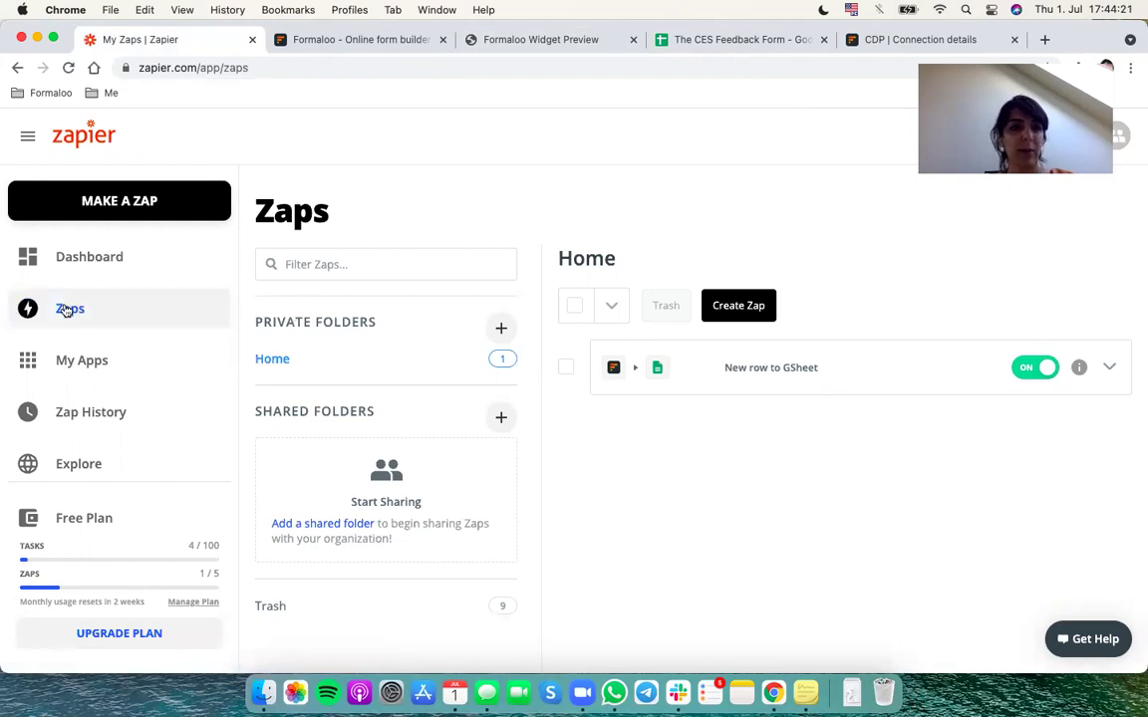
pyautogui.click(1111, 369)
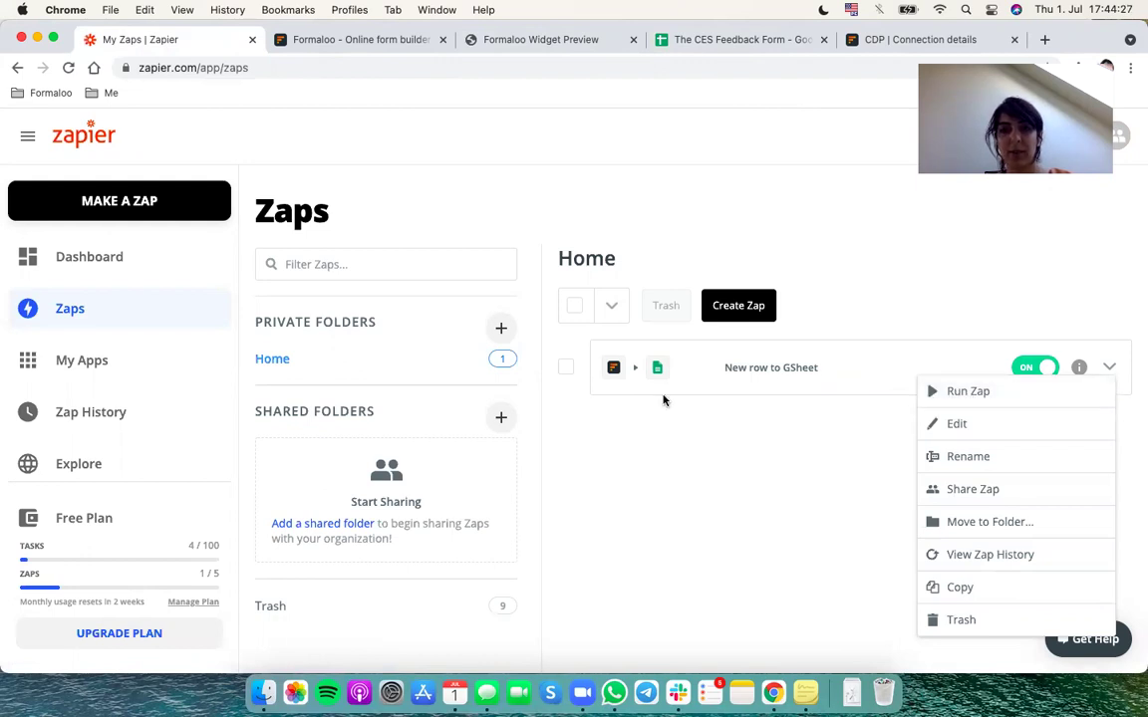
pyautogui.click(607, 435)
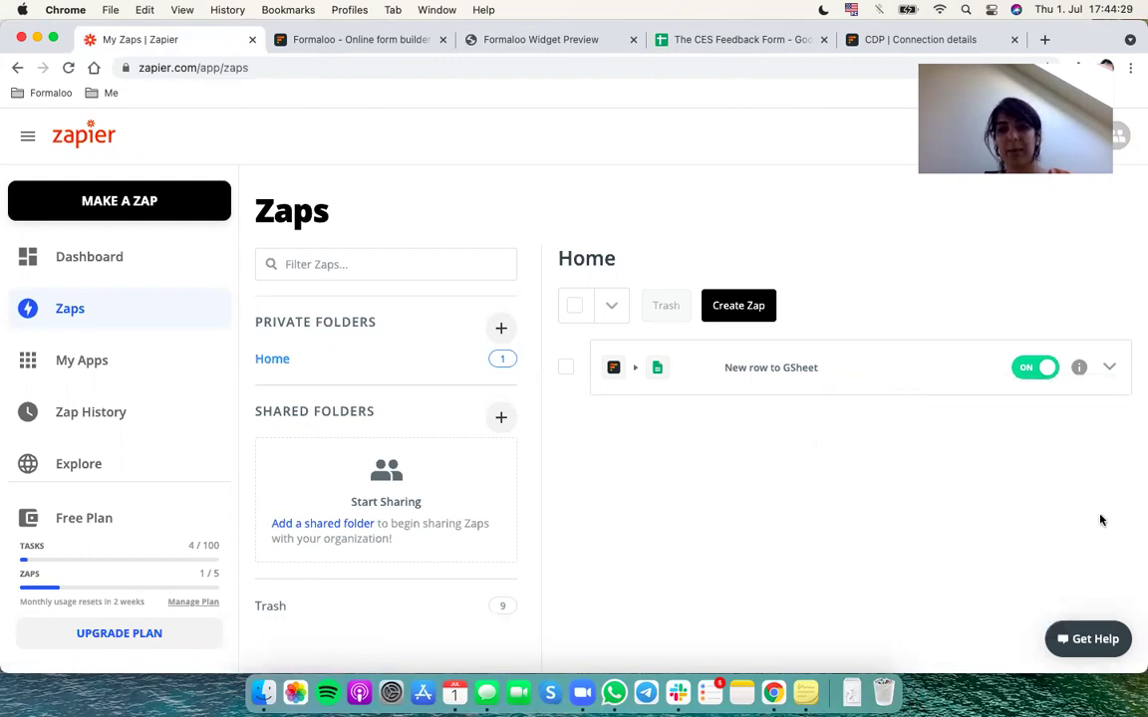
pyautogui.click(1108, 368)
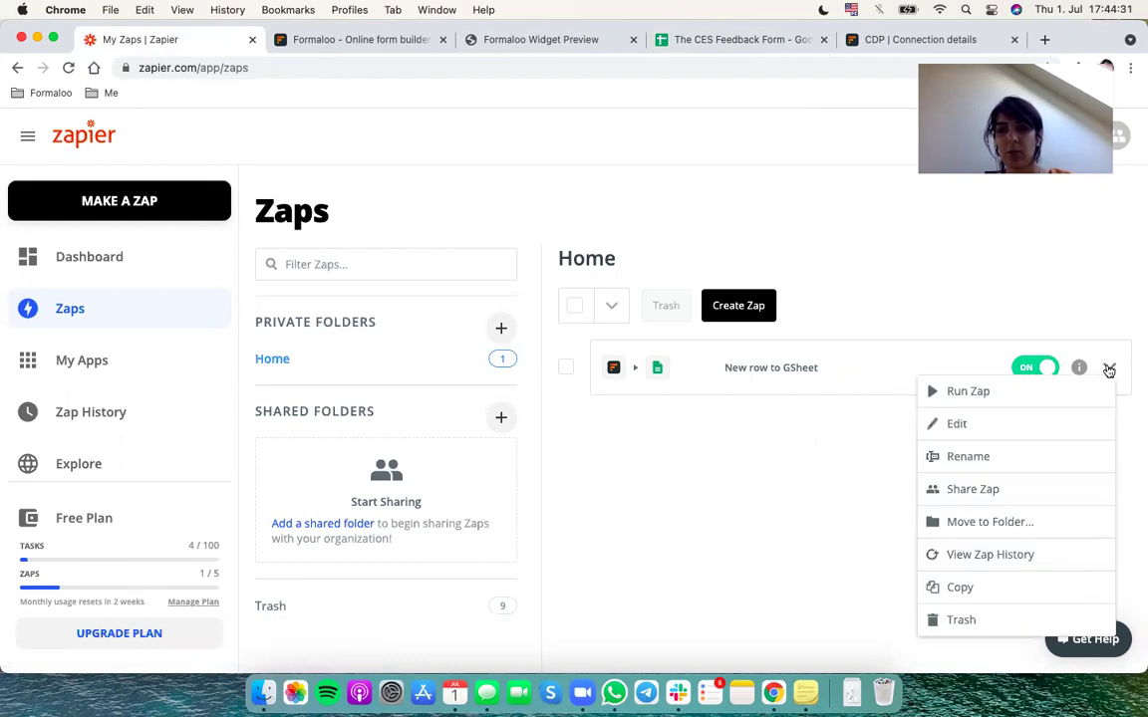
pyautogui.click(1010, 393)
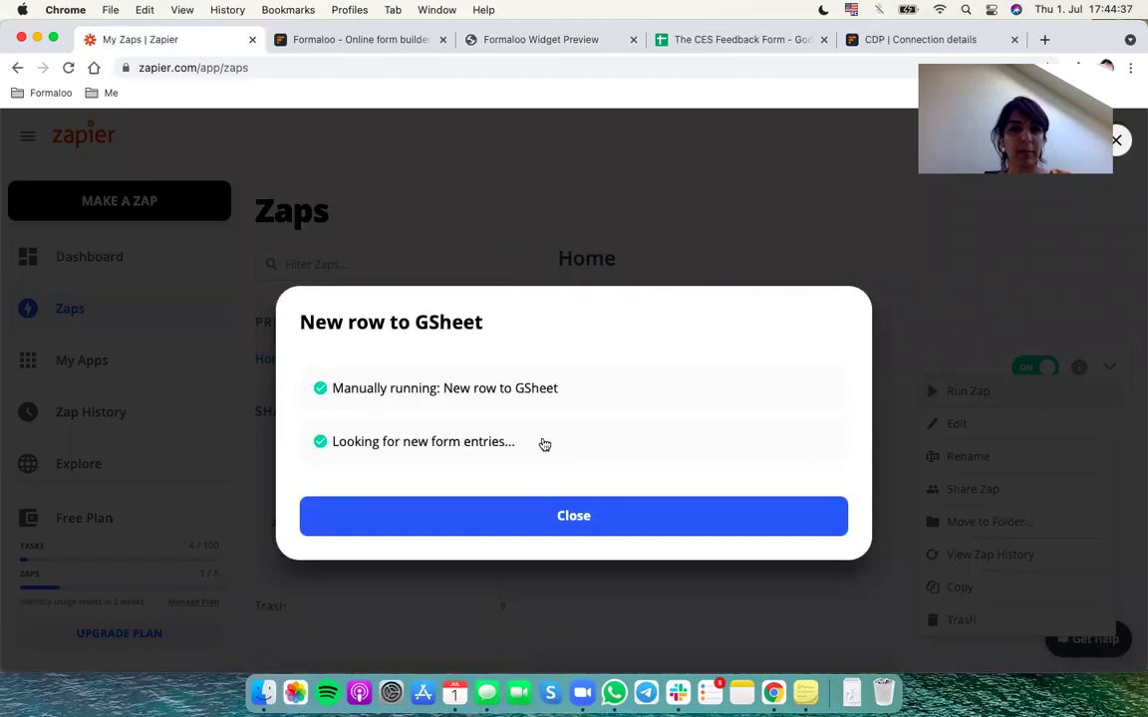
pyautogui.click(558, 515)
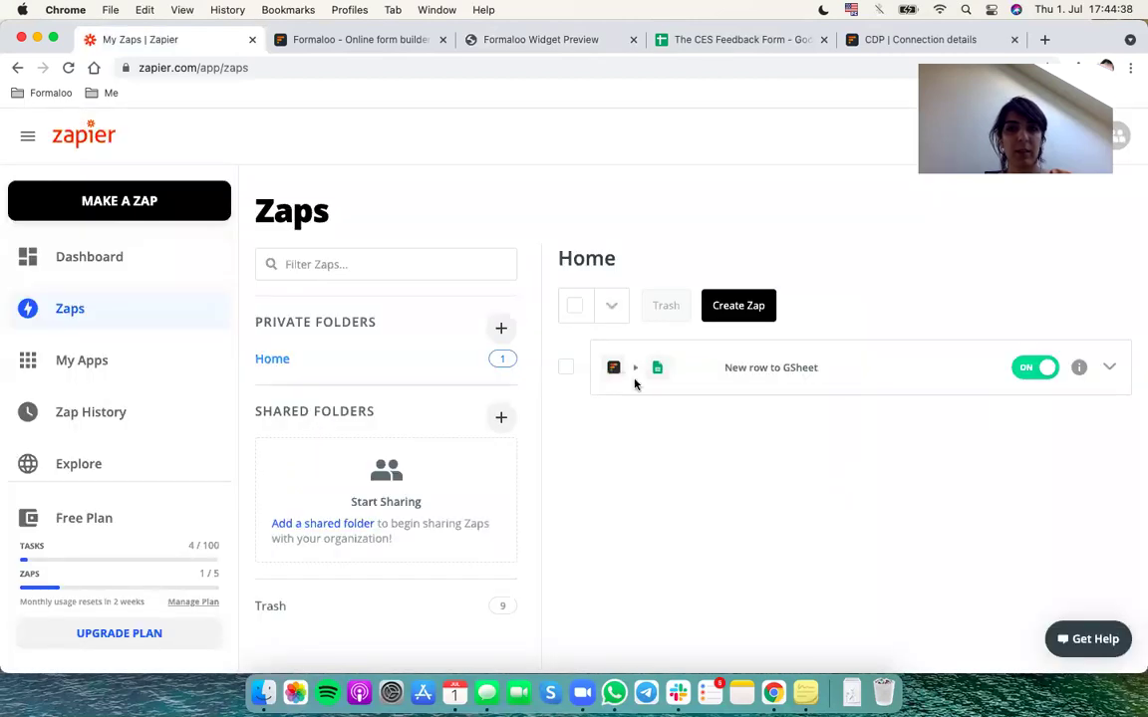
pyautogui.click(743, 42)
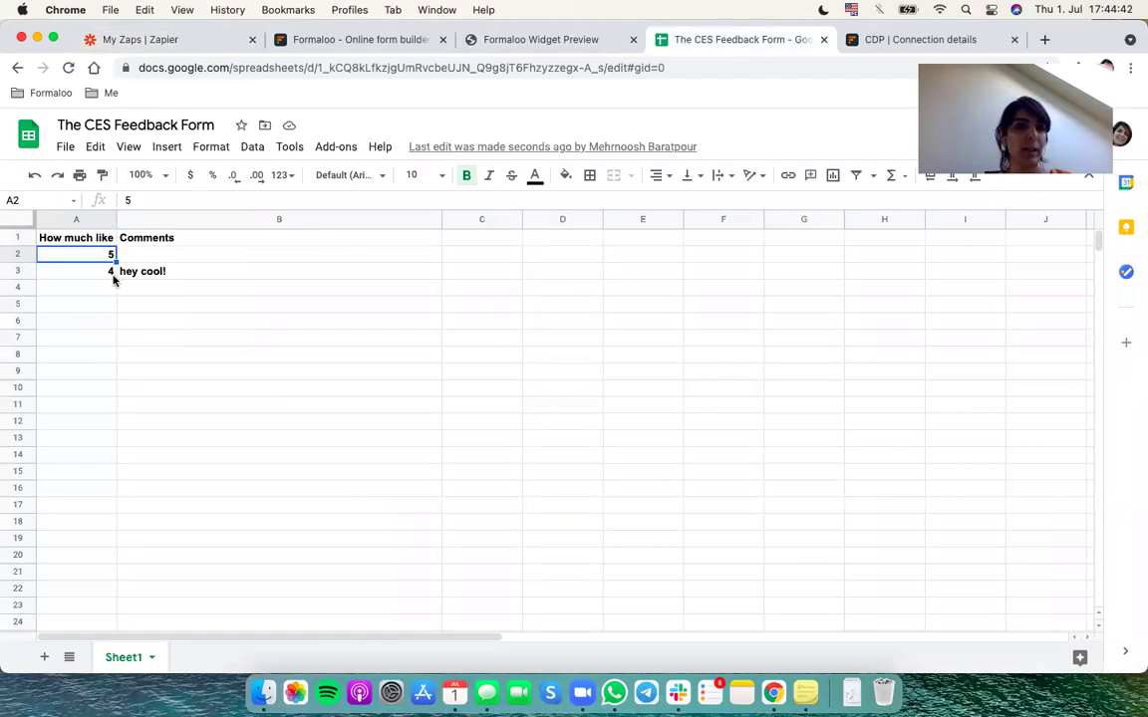
pyautogui.moveTo(164, 259); pyautogui.dragTo(170, 256)
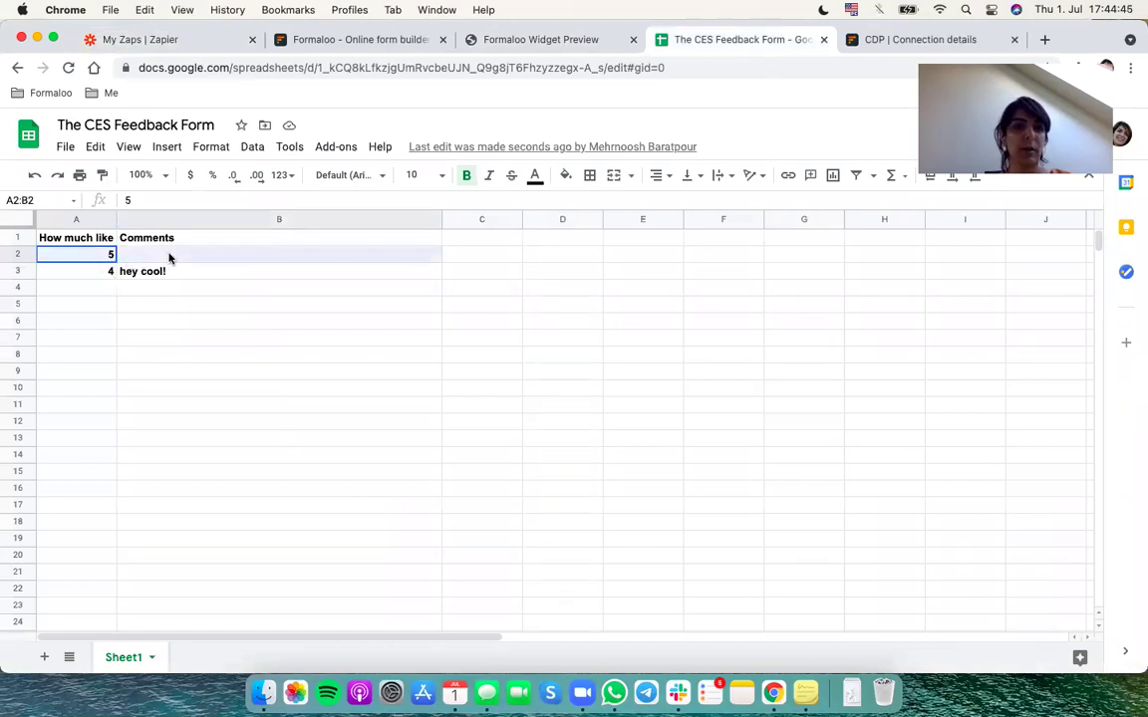
pyautogui.moveTo(95, 274); pyautogui.dragTo(152, 274)
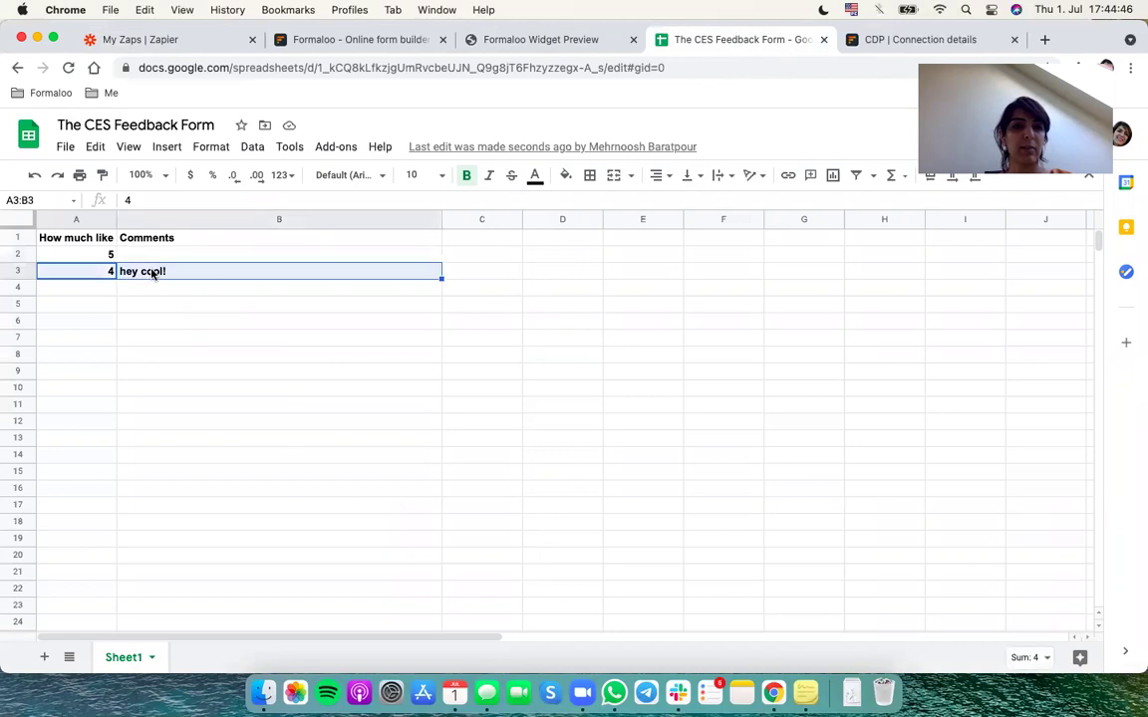